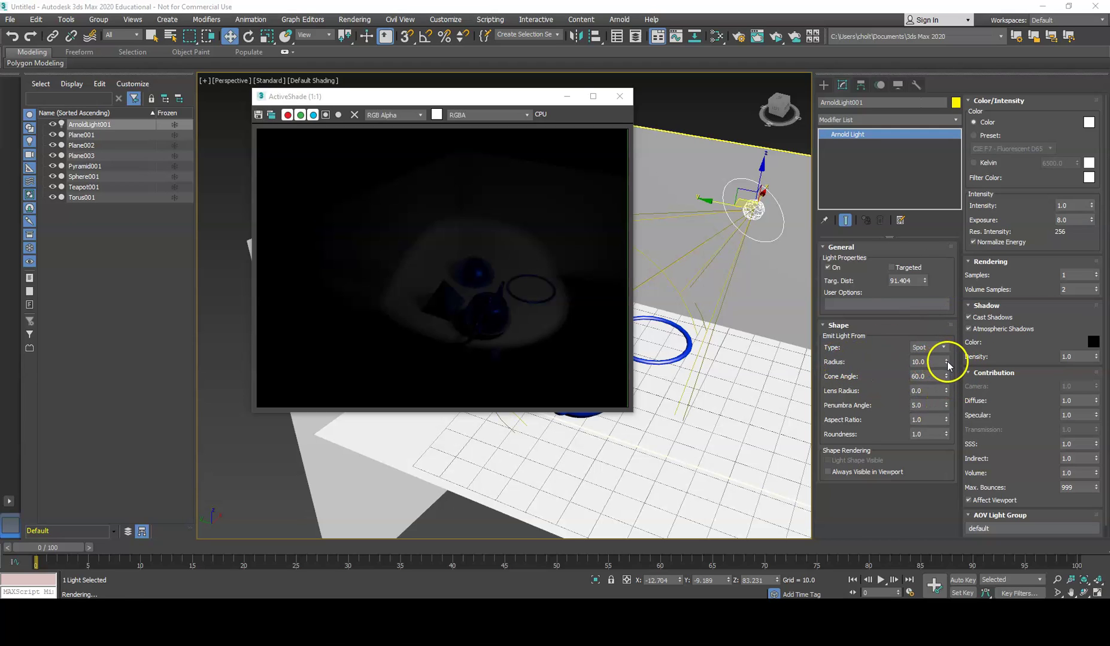
- Set the selected Arnold spot light's radius to 10.009 and widen its cone angle to 101.868
left_click_drag(947, 362, 954, 363)
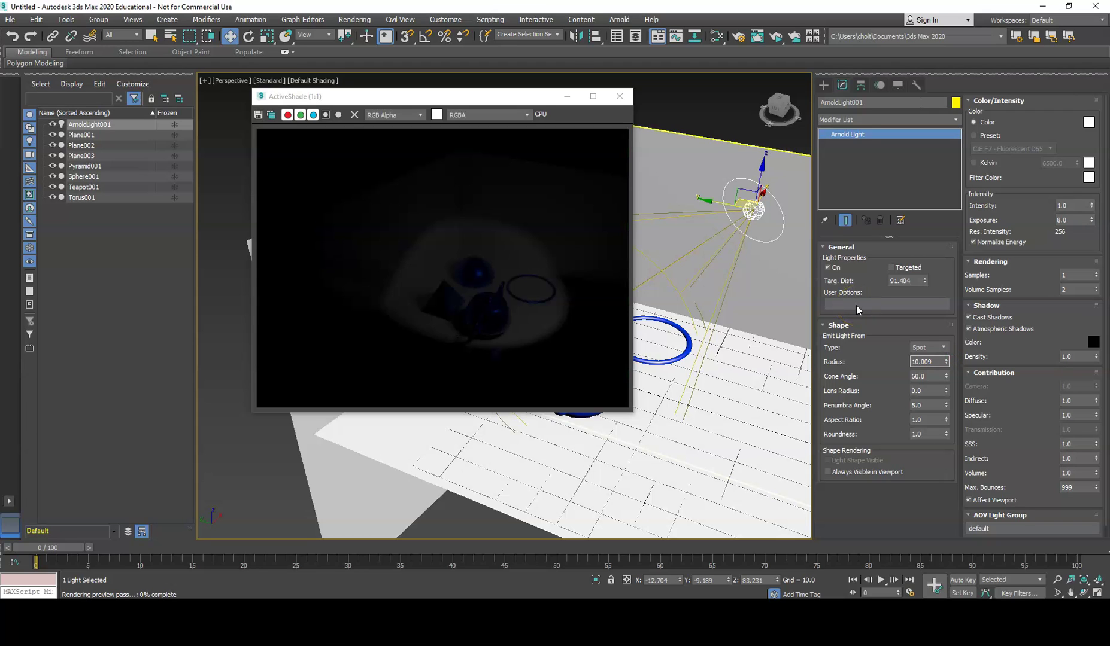
left_click(796, 213)
left_click(711, 168)
left_click(724, 189)
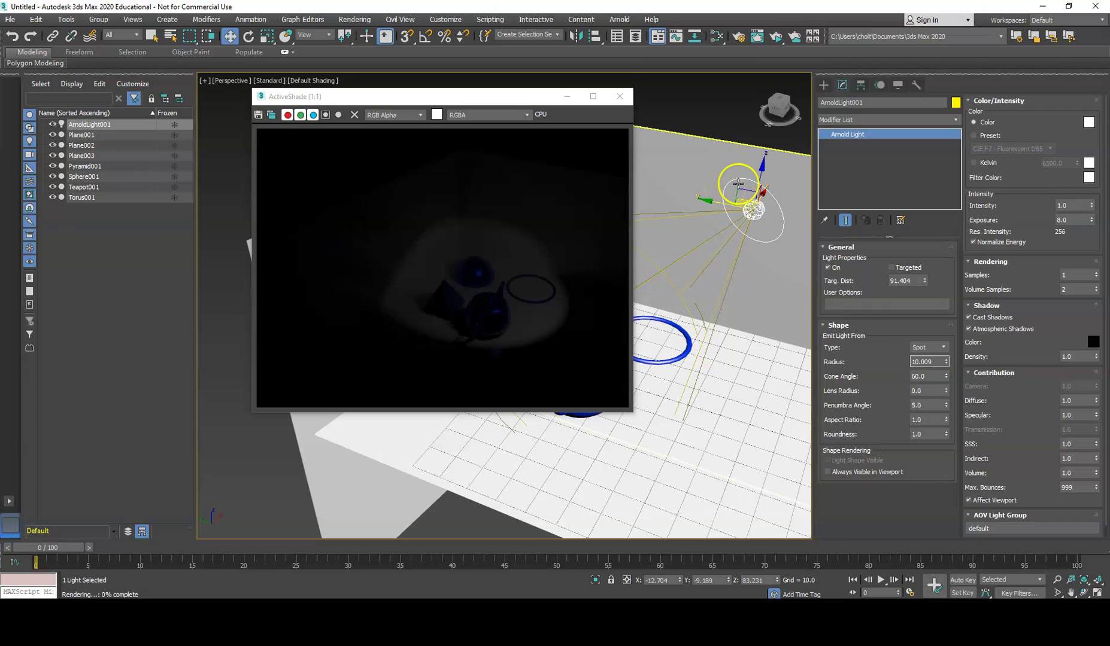
left_click(636, 238)
left_click(625, 238)
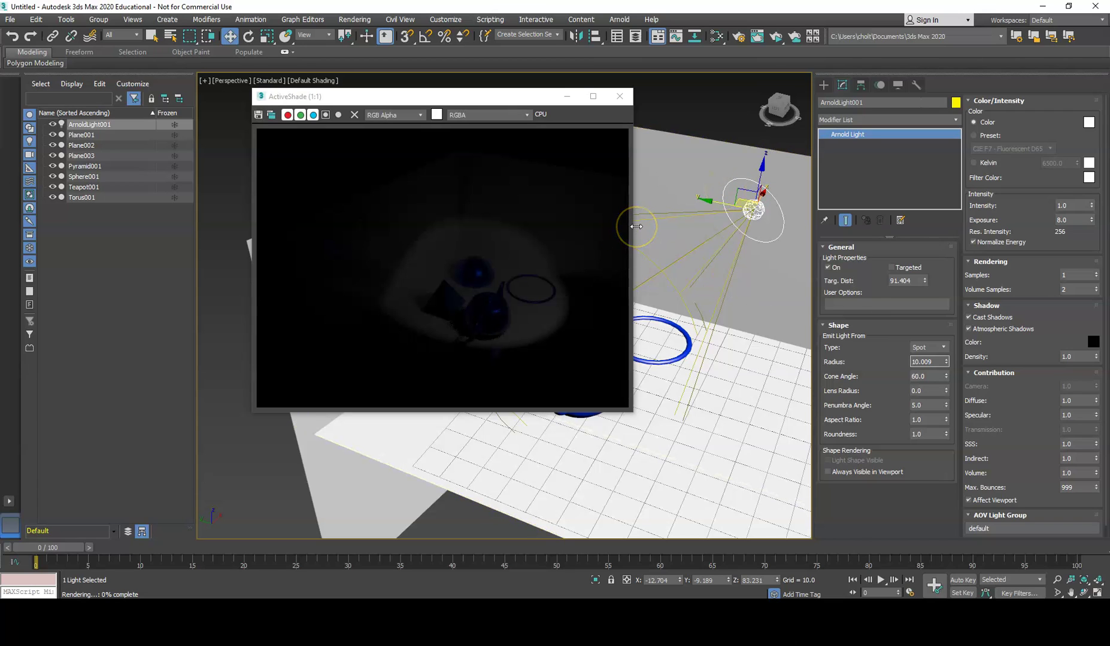
left_click(768, 216)
left_click_drag(945, 375, 951, 323)
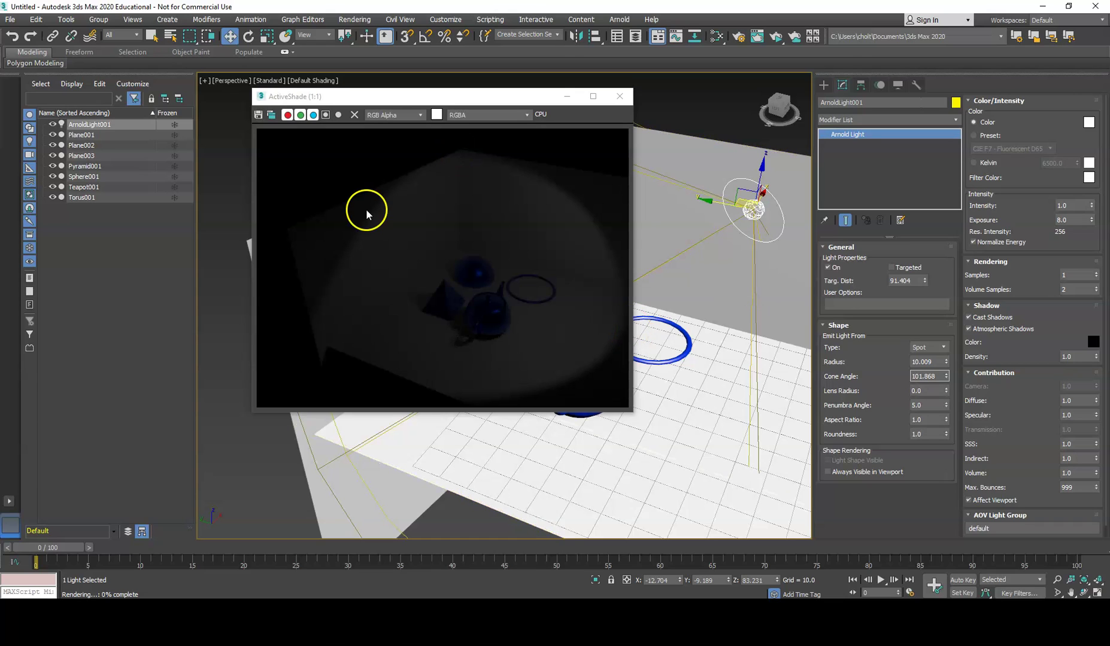
- Set the spot light's penumbra angle to 71.269, trying a lens radius of 20.67 before resetting that to 0
left_click_drag(946, 389, 931, 240)
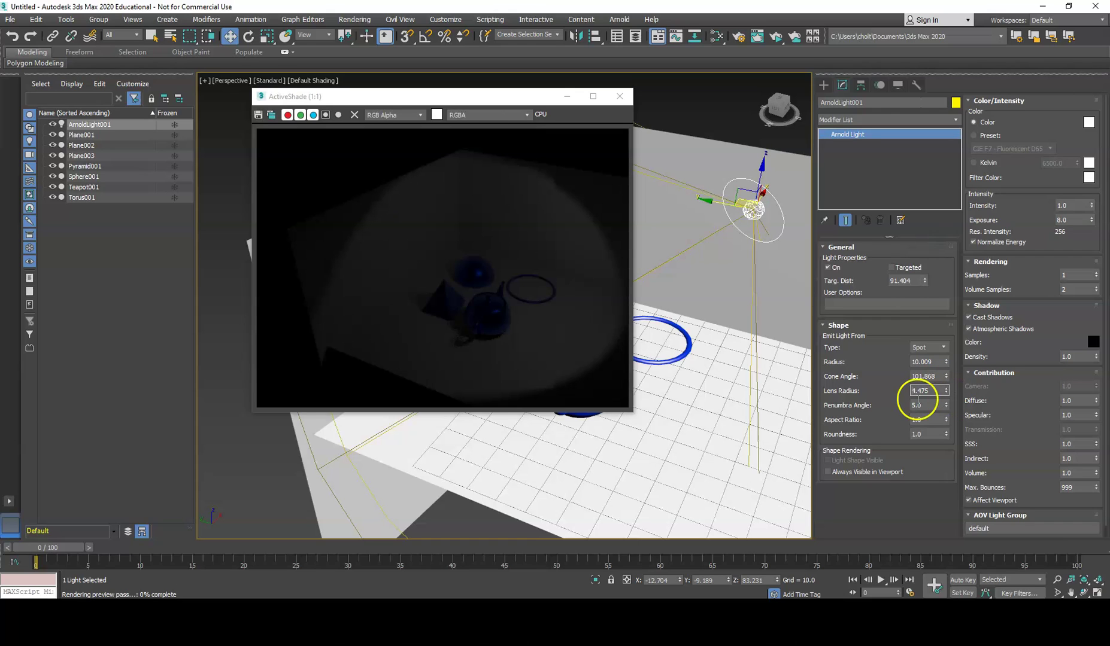
left_click_drag(943, 394, 874, 172)
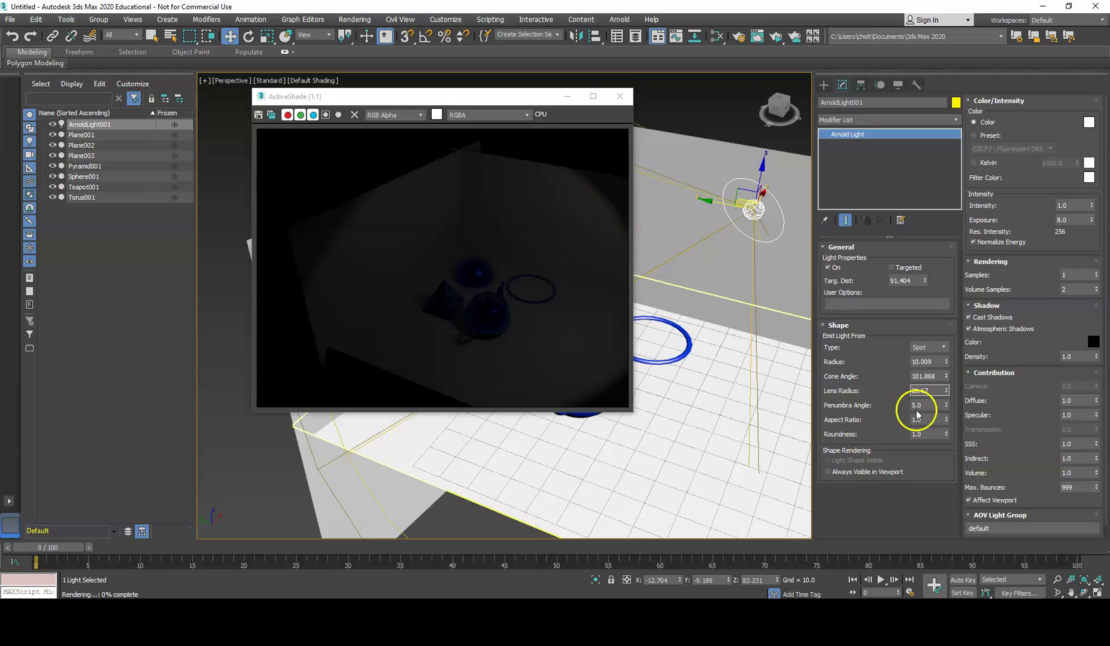
left_click_drag(916, 410, 917, 220)
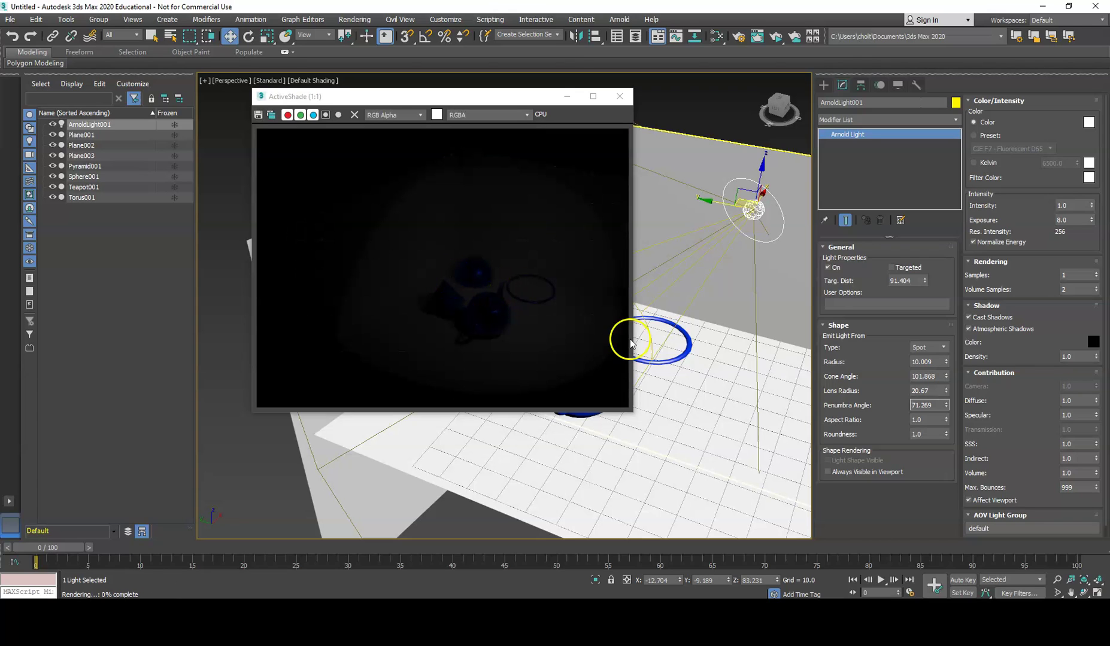
right_click(946, 392)
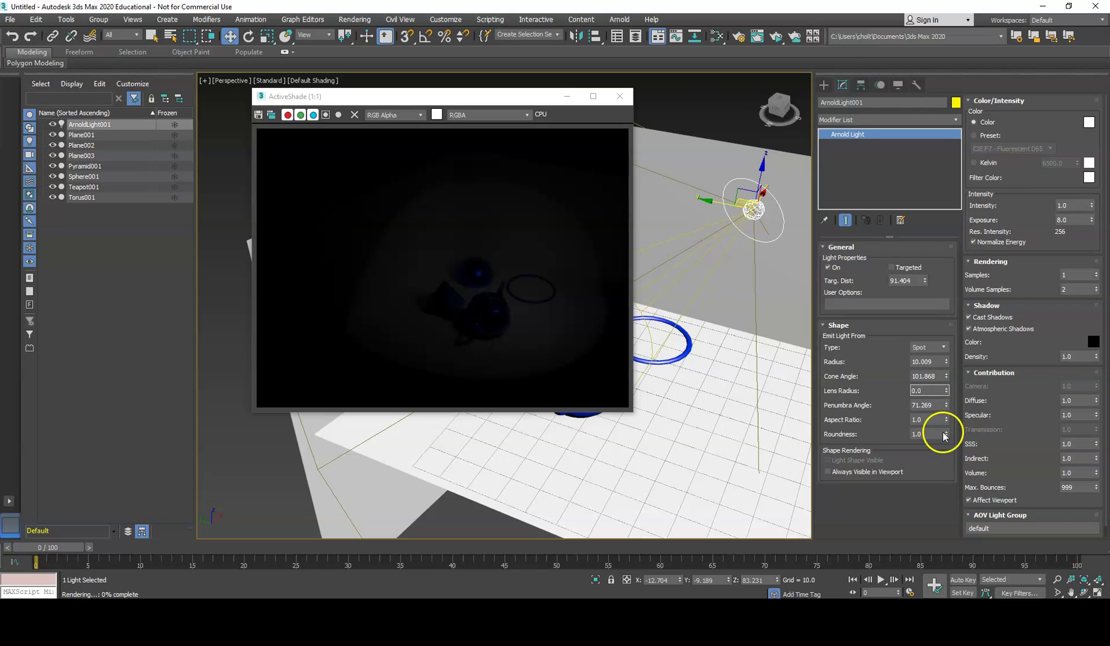
- Try a roundness of 0.610 on the spot light, and return the roundness to 1
left_click_drag(945, 434, 946, 448)
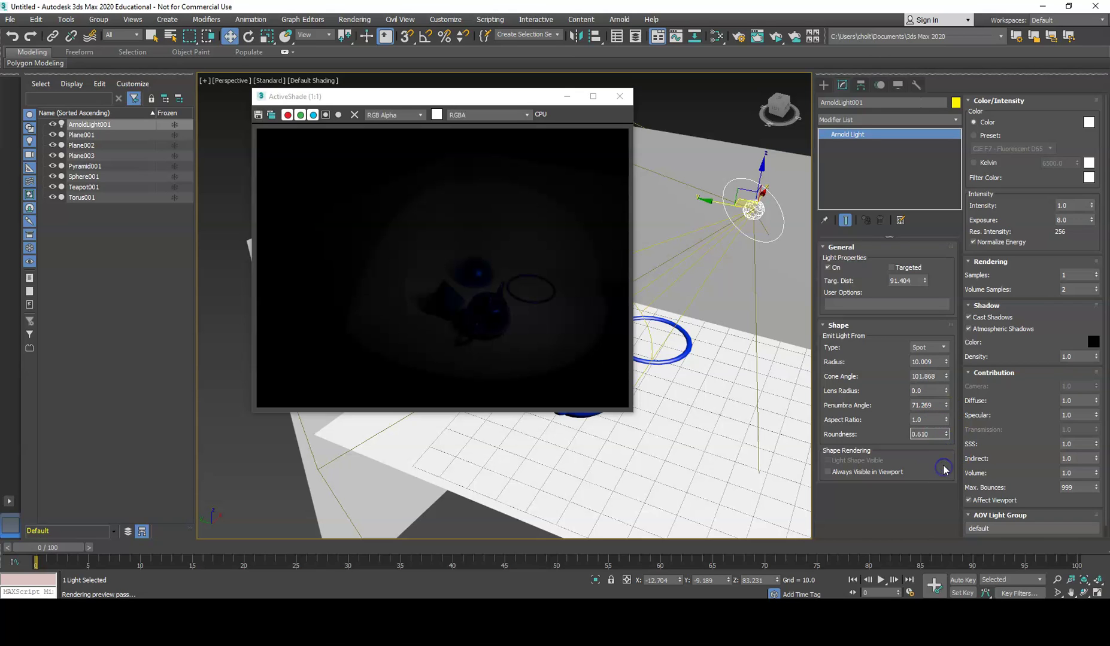
left_click(937, 441)
left_click(494, 261)
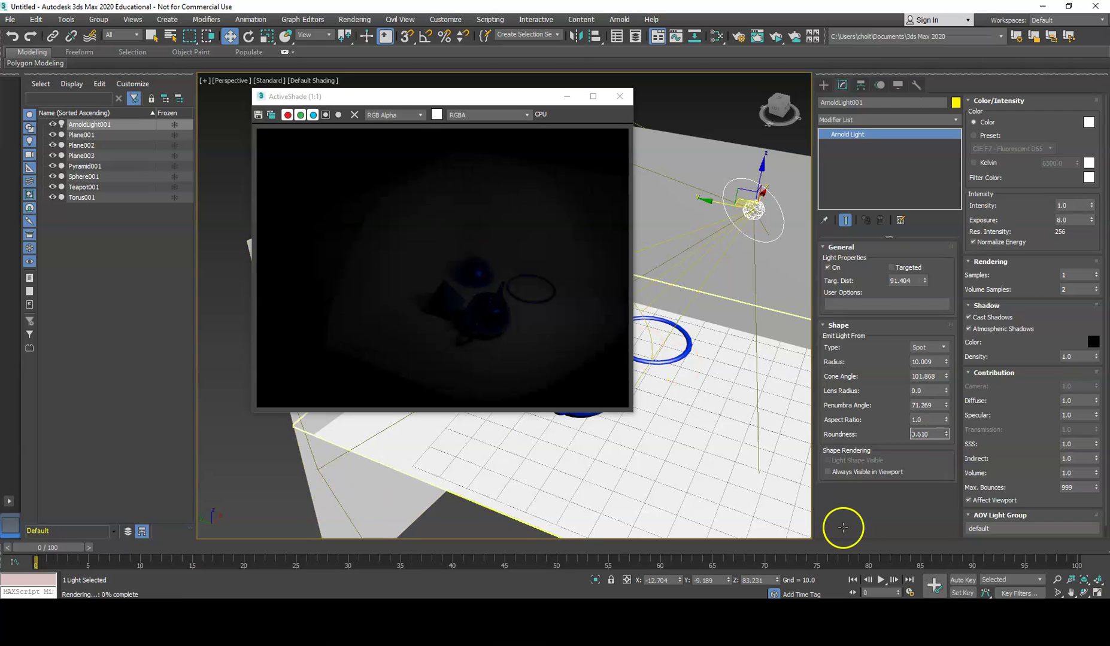
type("1")
key("Return")
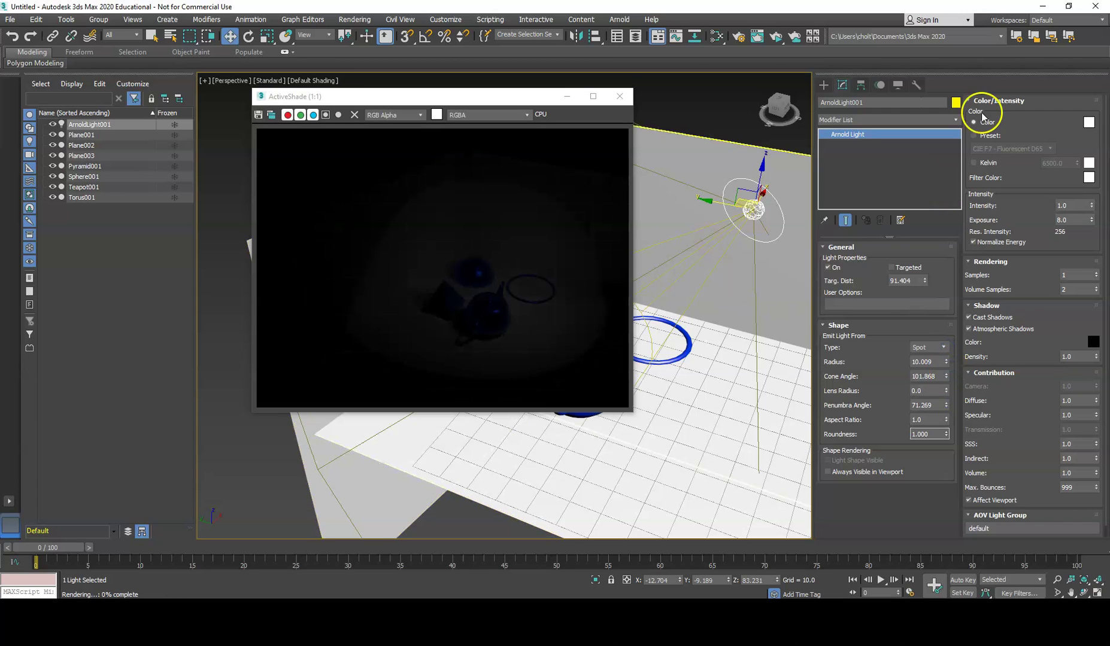
- Try a red light color with RGB 235, 0, 11, and reset the color to white
left_click(1085, 124)
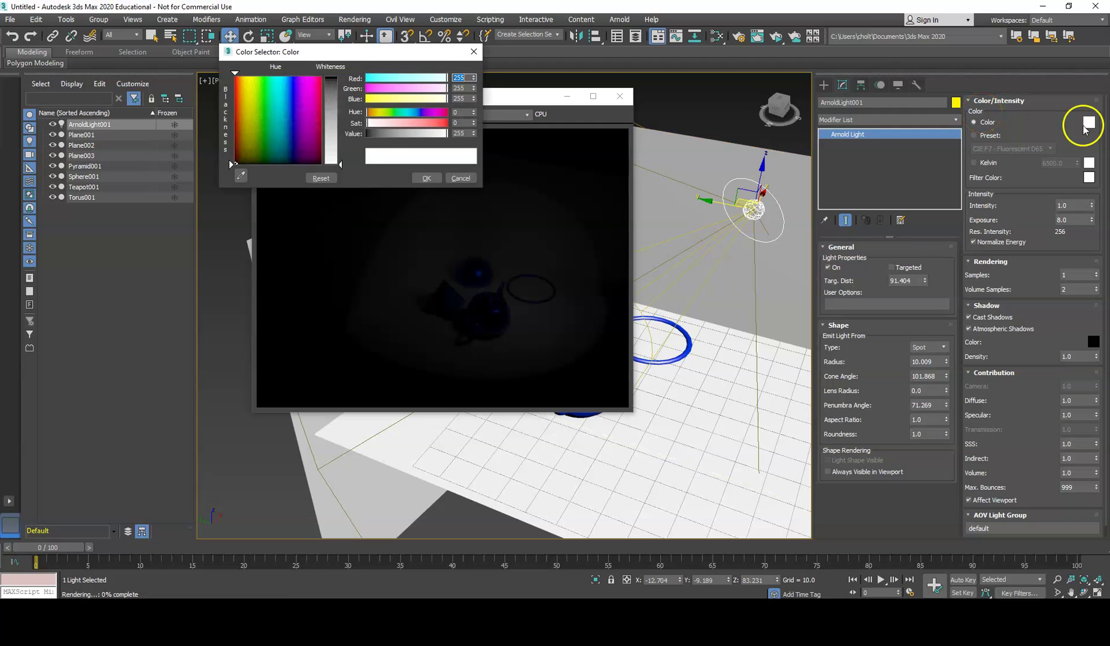
left_click(334, 82)
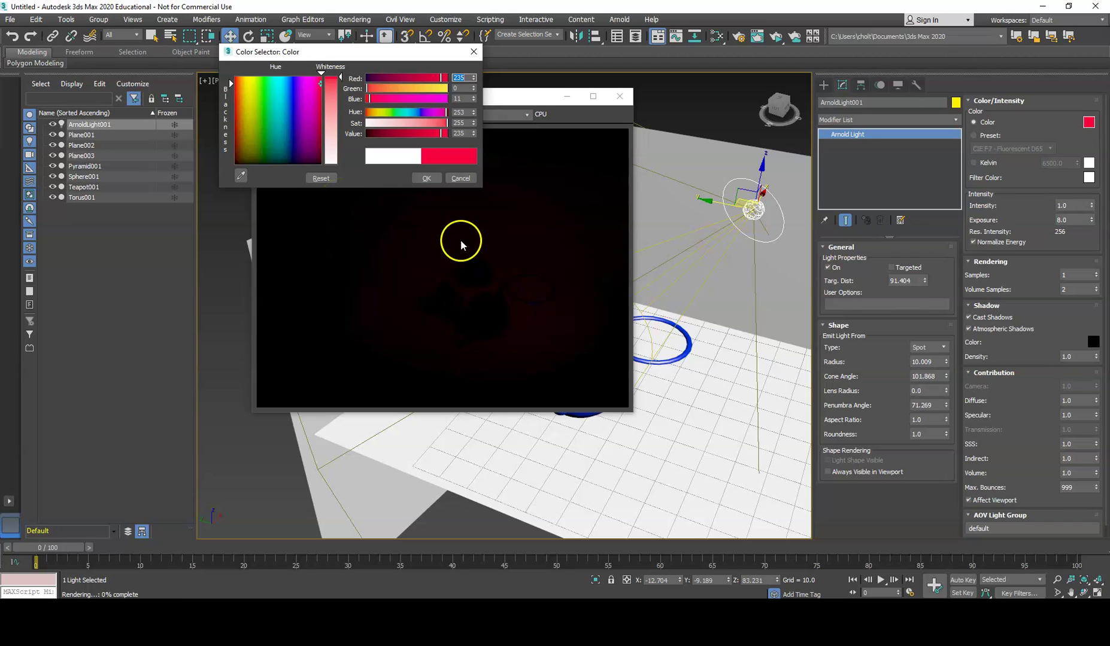
left_click(321, 178)
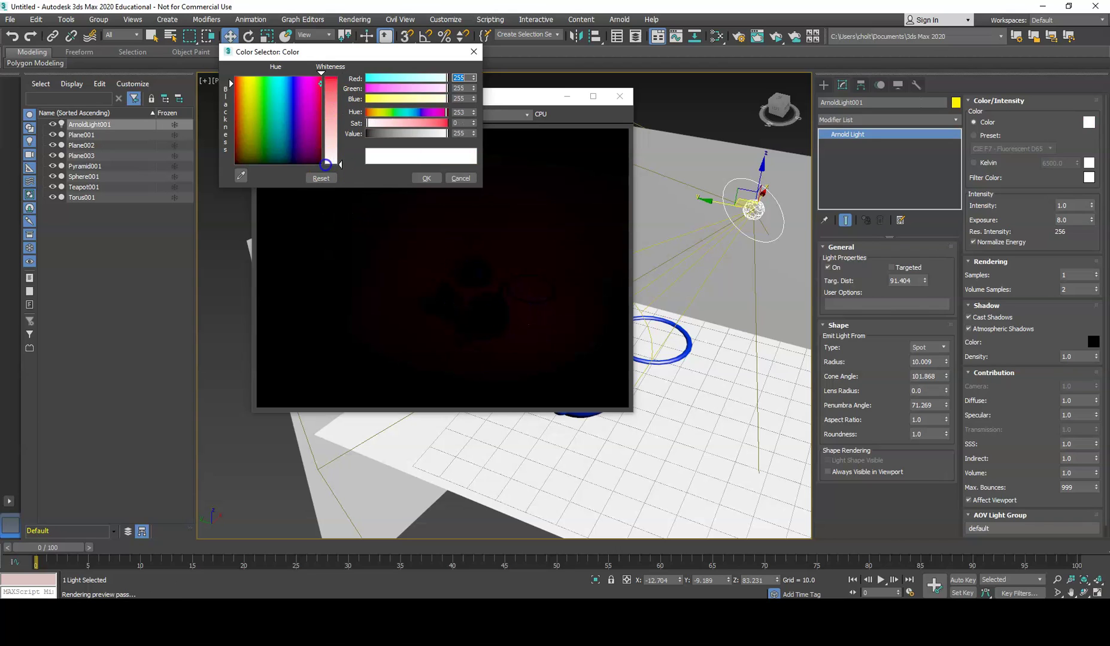
key("Escape")
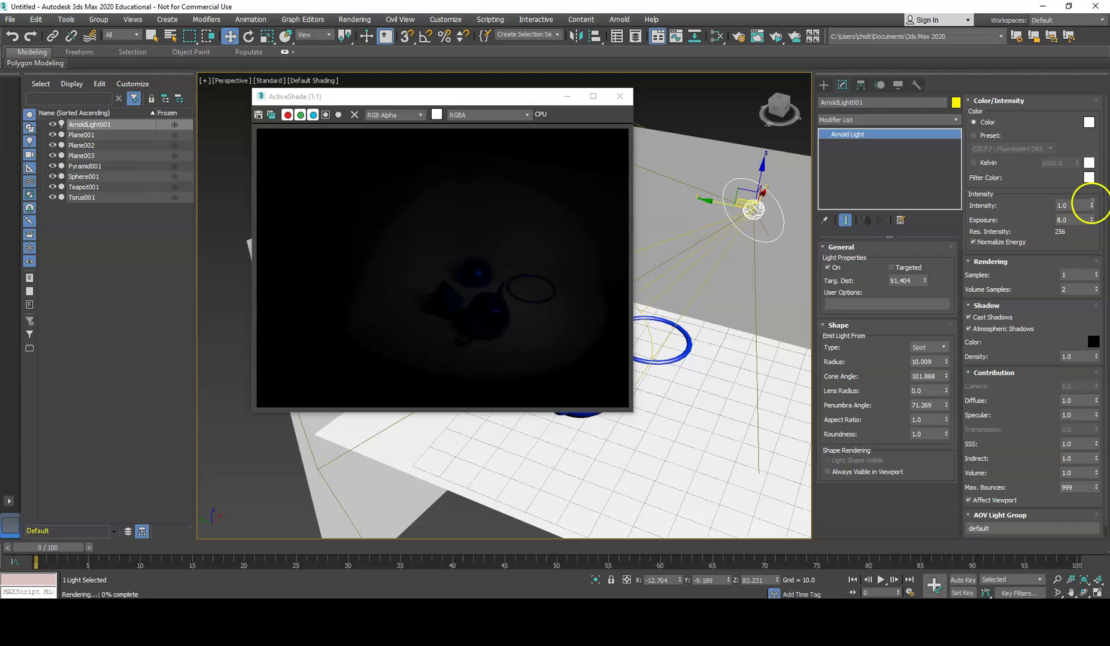
- Set the spot light's intensity to 10
left_click(1084, 220)
left_click(1038, 218)
key("shift+Tab")
left_click(1077, 220)
left_click(1055, 206)
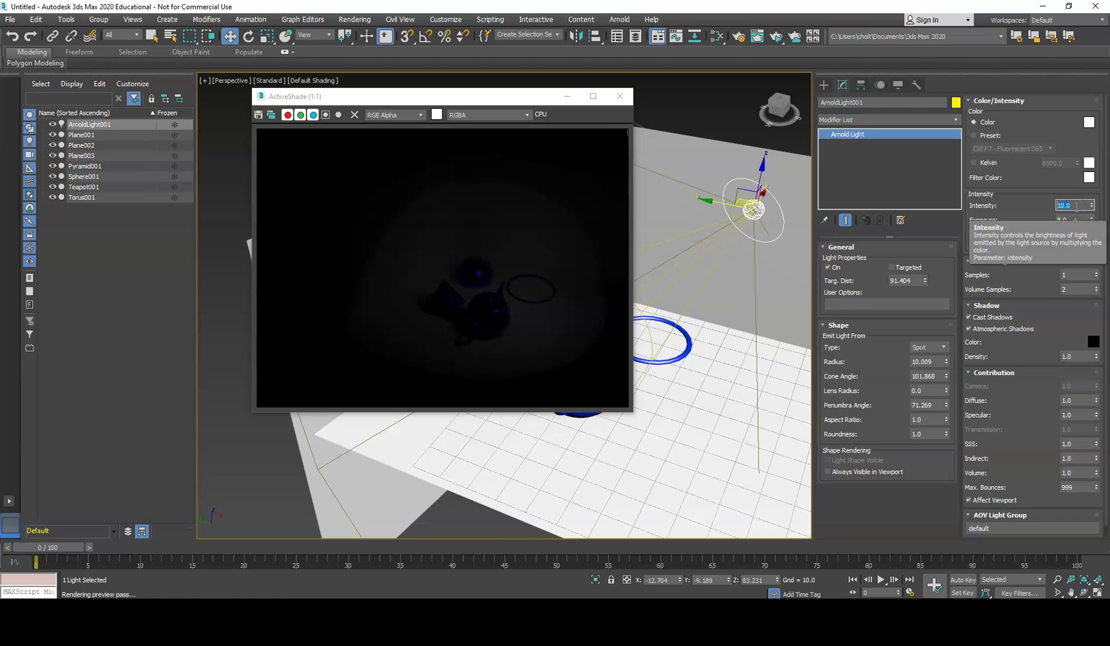
left_click(1048, 219)
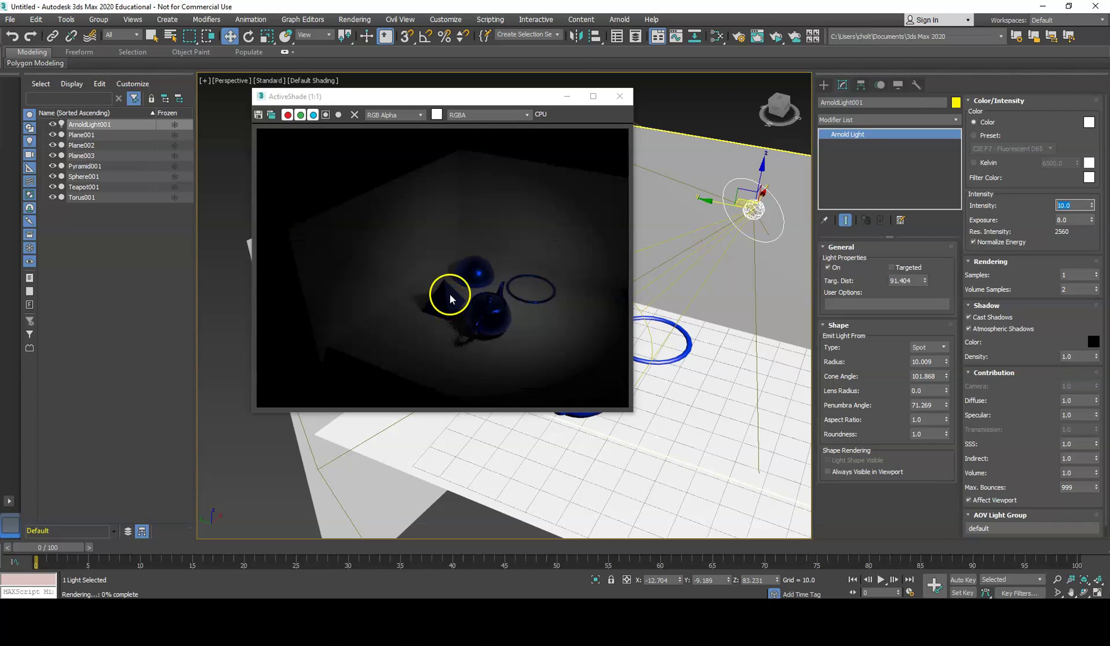
- Return the spot light's intensity to 1 and set its exposure to 10
type("1")
key("Return")
double_click(1065, 220)
type("10")
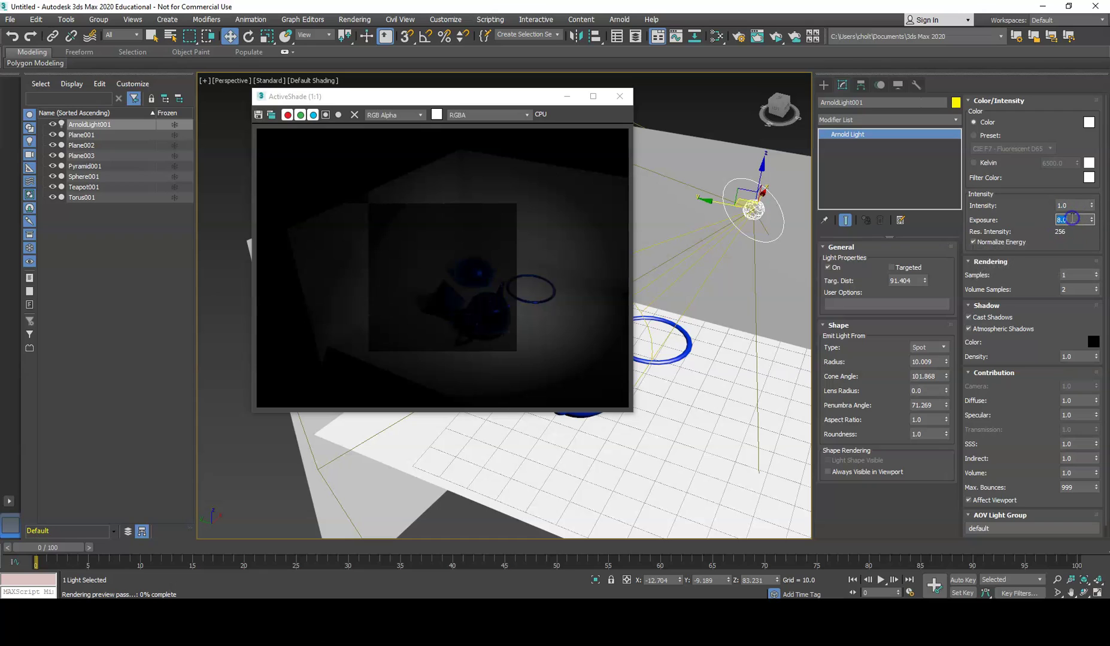
key("Return")
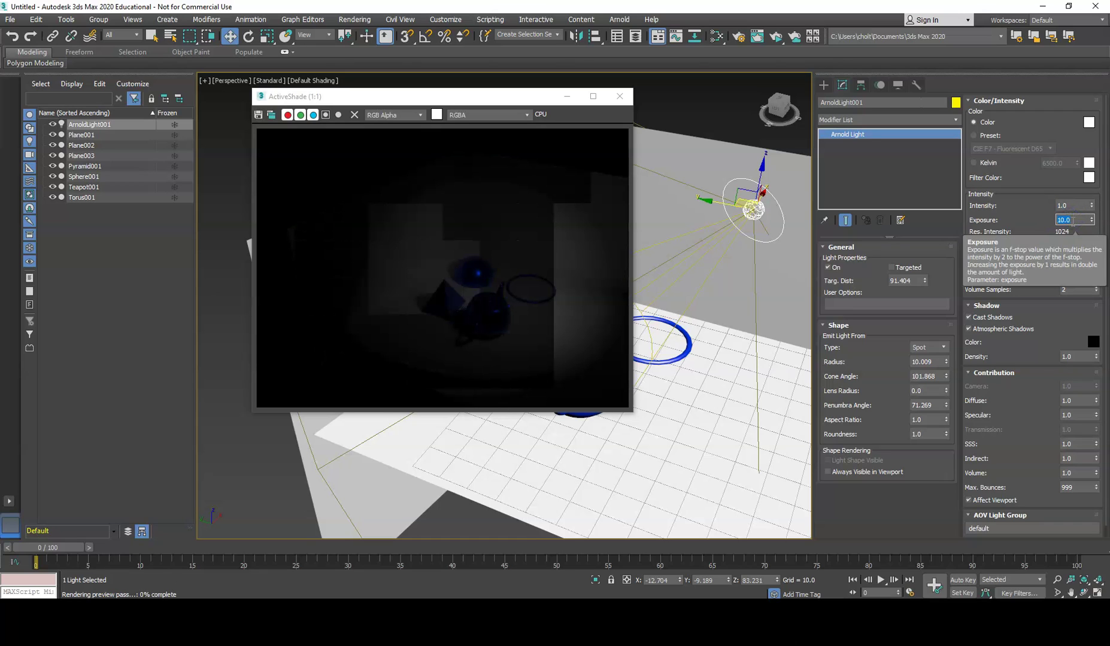
- Raise the spot light's exposure to 16 and check the effect in the ActiveShade render
left_click(1056, 230)
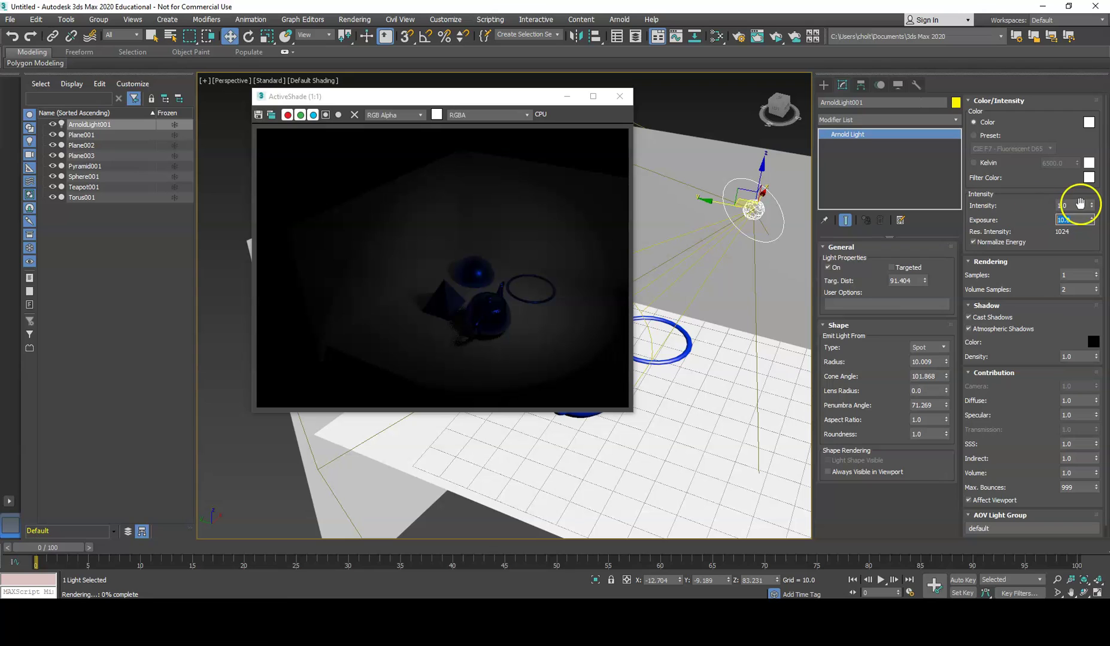
key("Return")
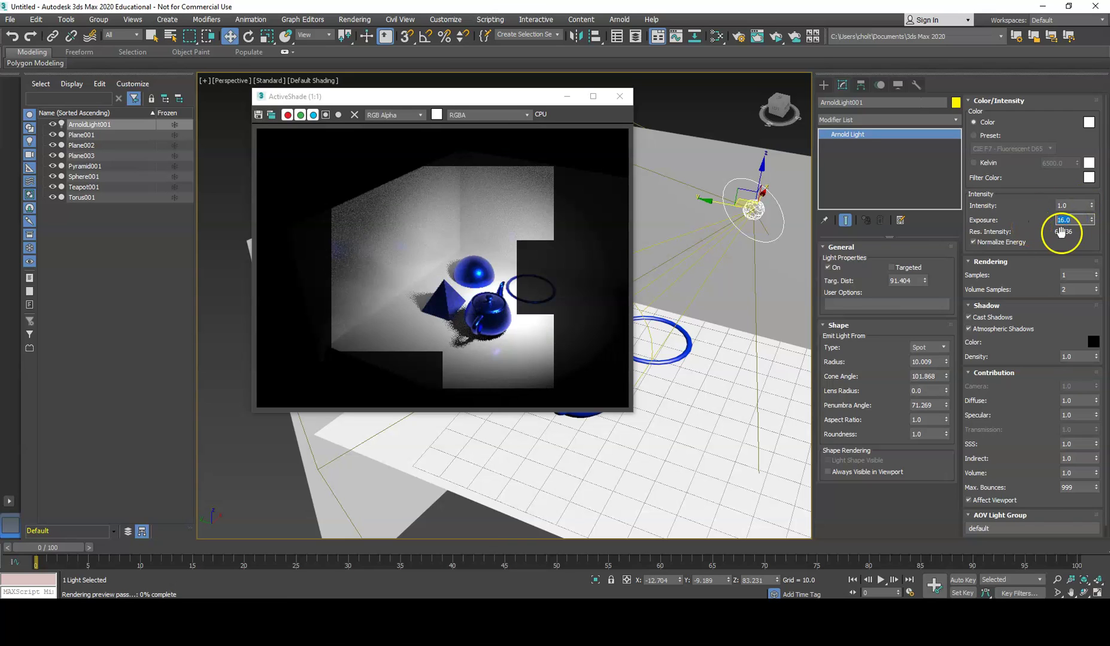
left_click(507, 274)
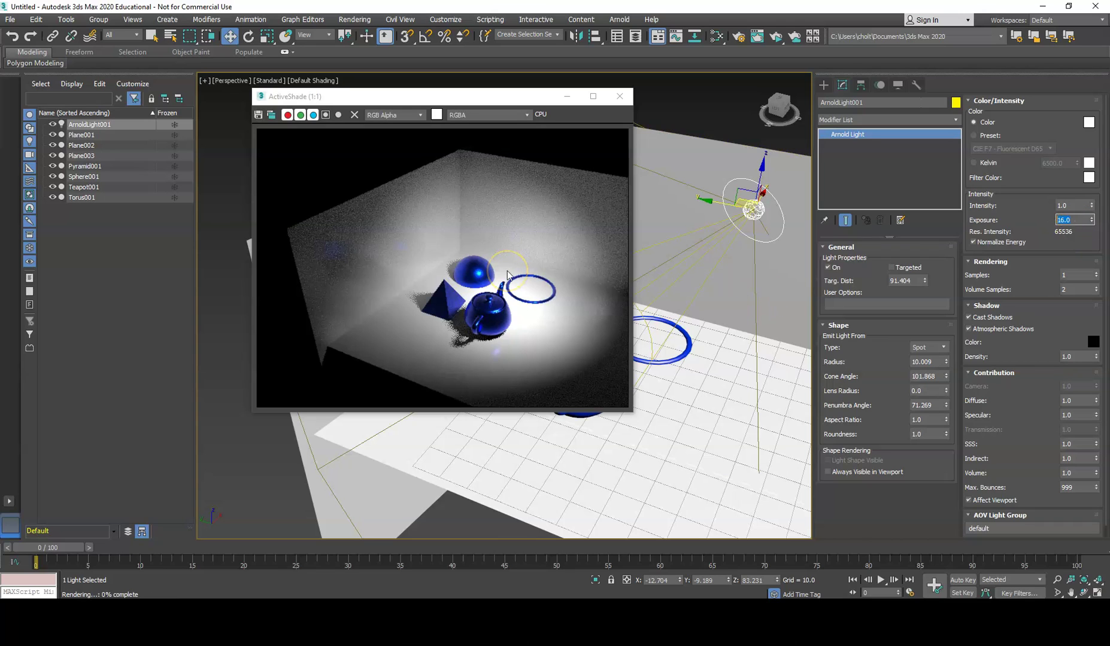
left_click(785, 285)
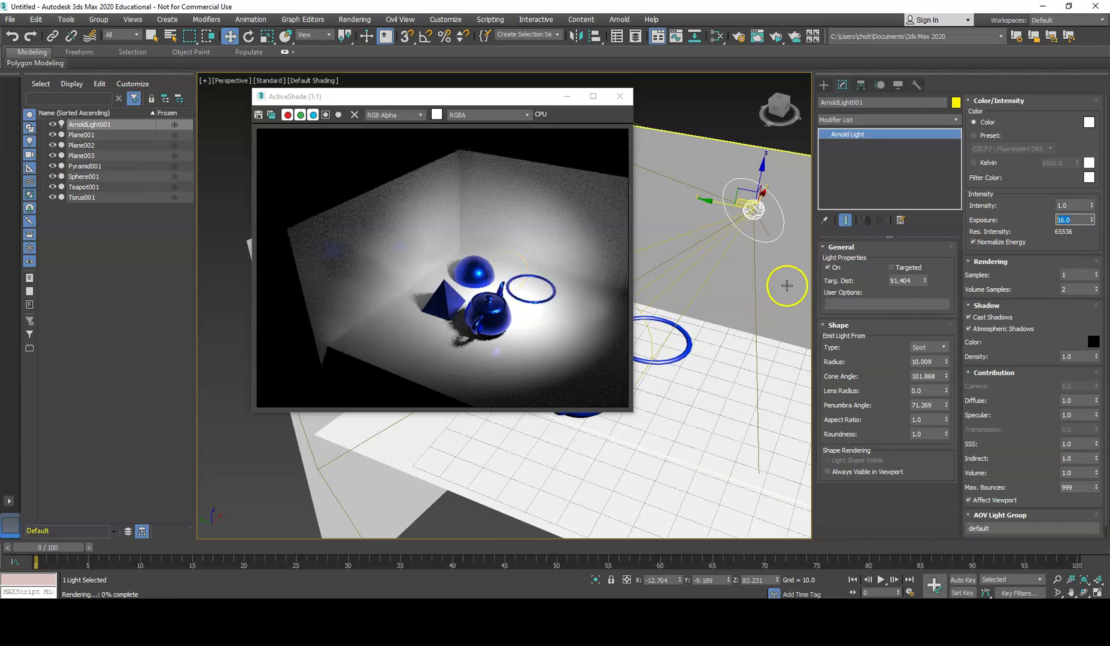
- Set the spot light's intensity to 16
double_click(1075, 205)
type("16")
key("Return")
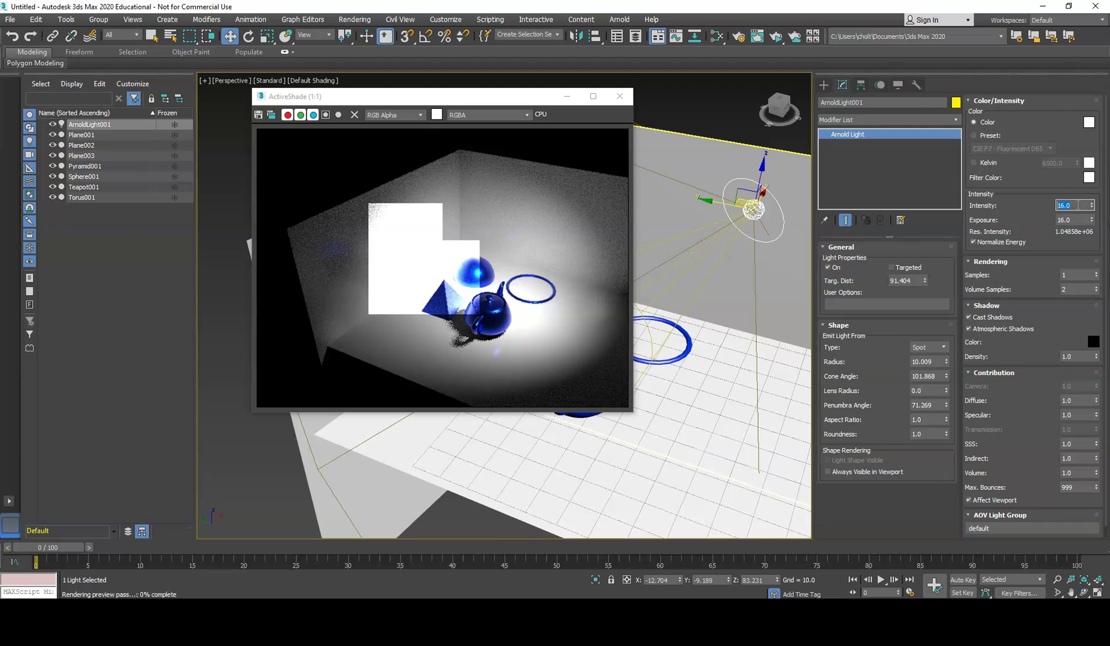
left_click(1081, 189)
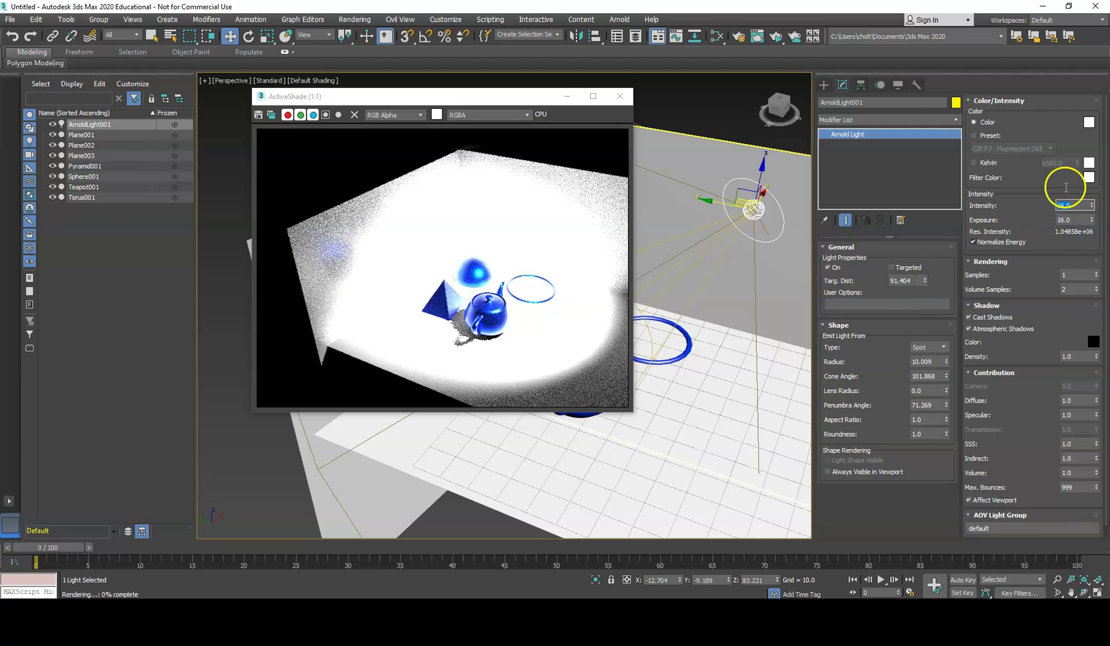
- Lower the spot light's exposure to 8
left_click(1078, 220)
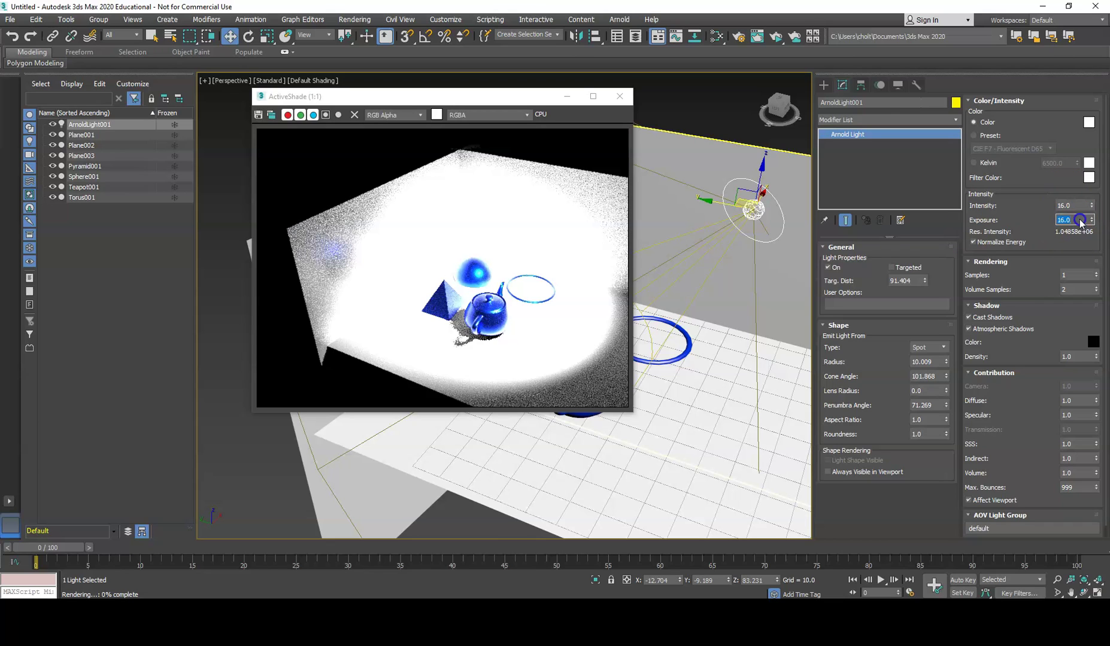
type("8")
key("Return")
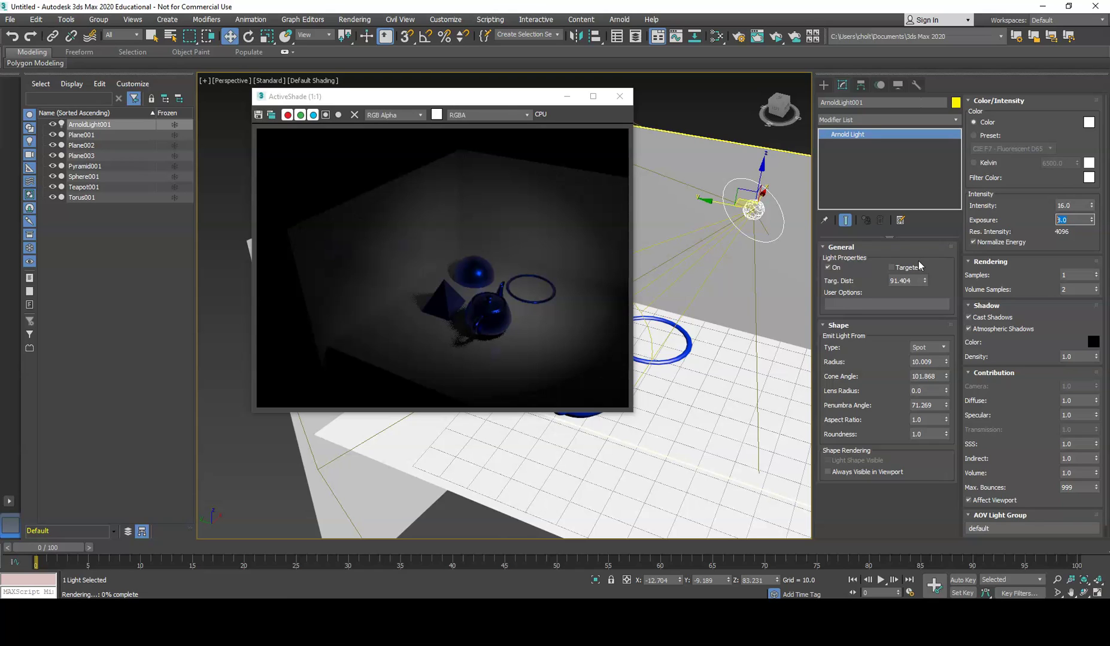
left_click(920, 266)
left_click(696, 237)
left_click(1080, 222)
type("3")
type("3")
key("Return")
type("8")
key("Return")
left_click(45, 529)
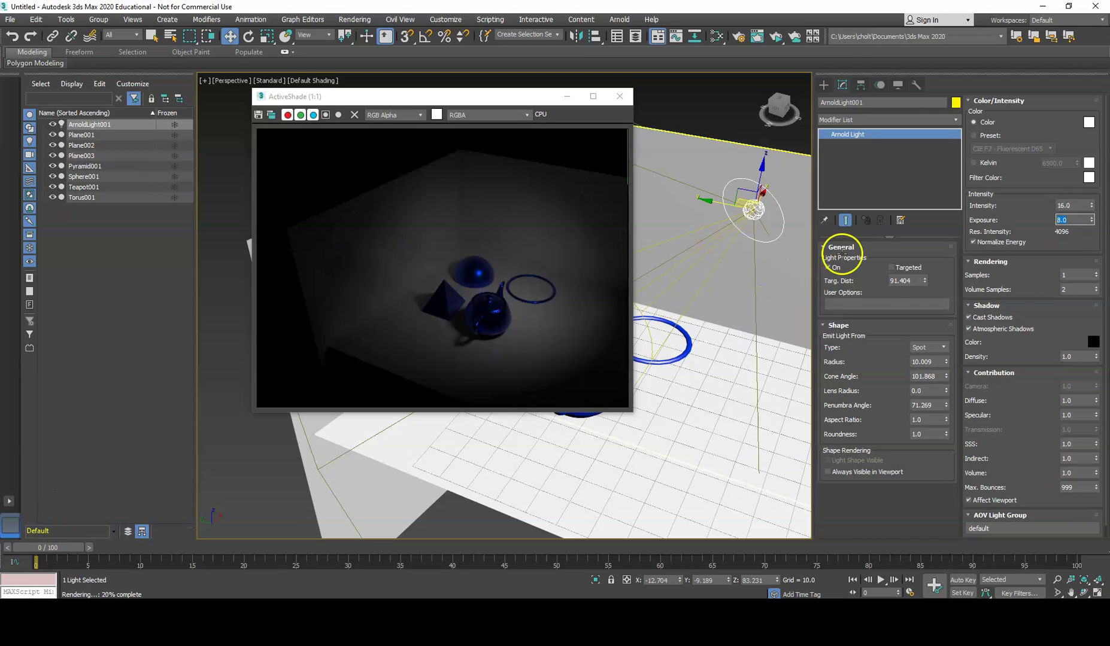
- Raise the spot light's exposure to 10 and its intensity to 50
double_click(1071, 220)
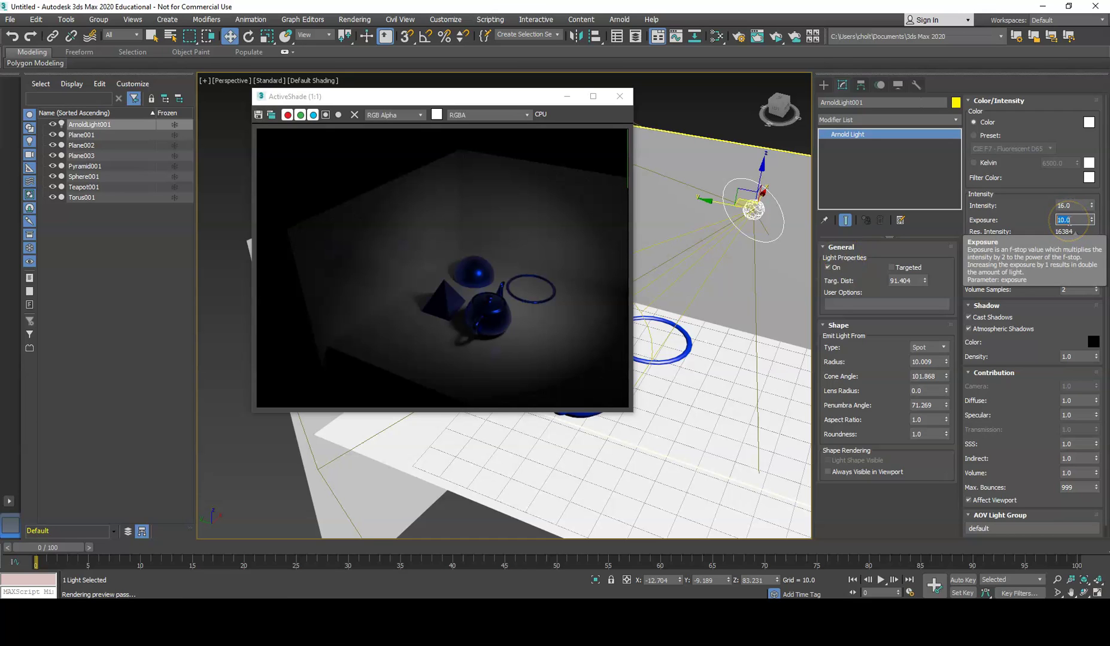
type("10")
key("Return")
double_click(1064, 206)
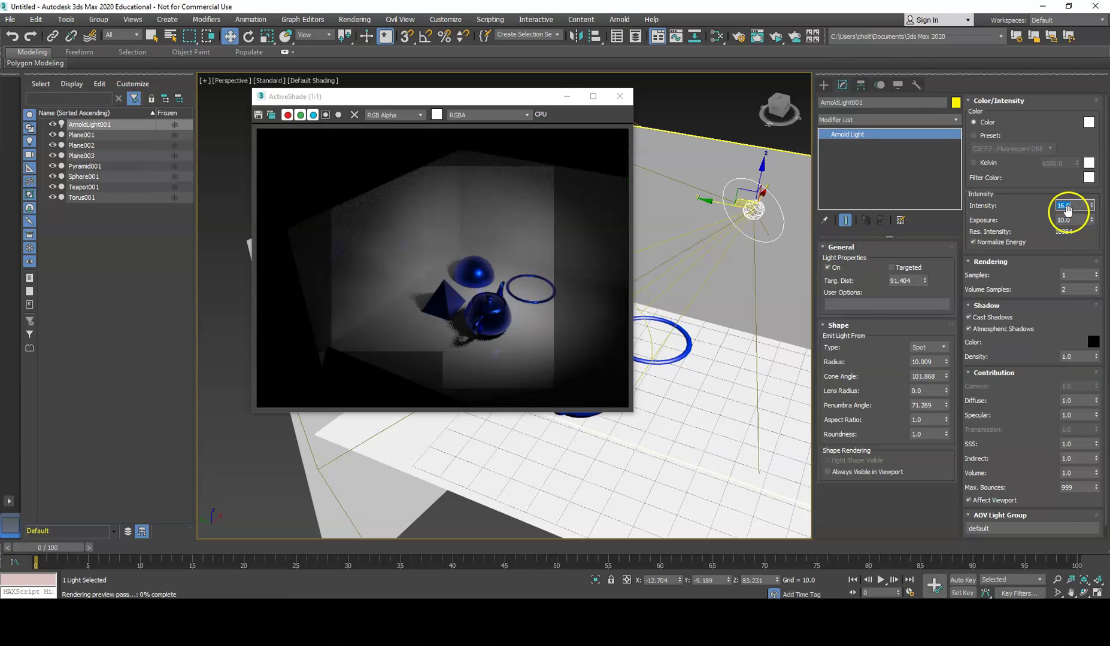
type("50")
key("Return")
double_click(1063, 206)
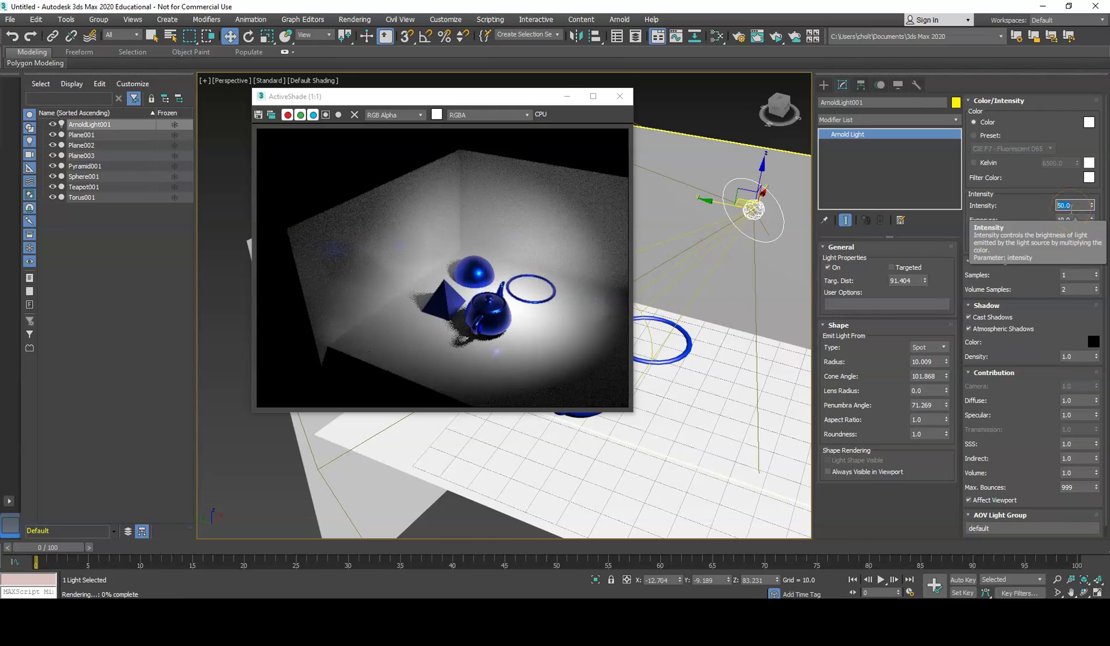
double_click(1071, 206)
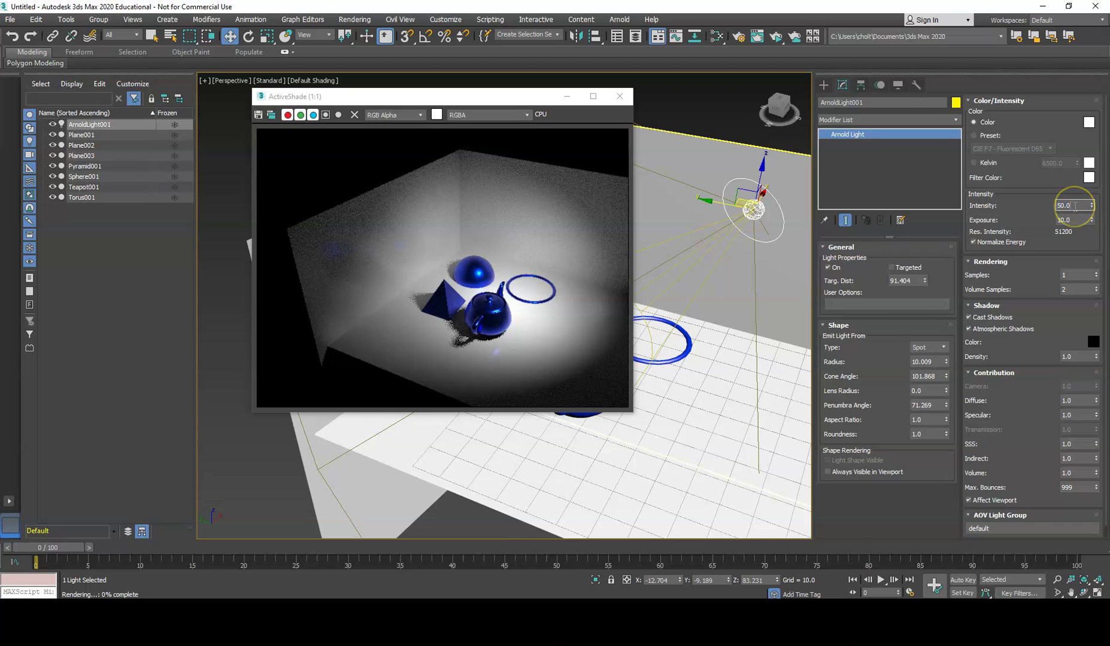
left_click(1063, 211)
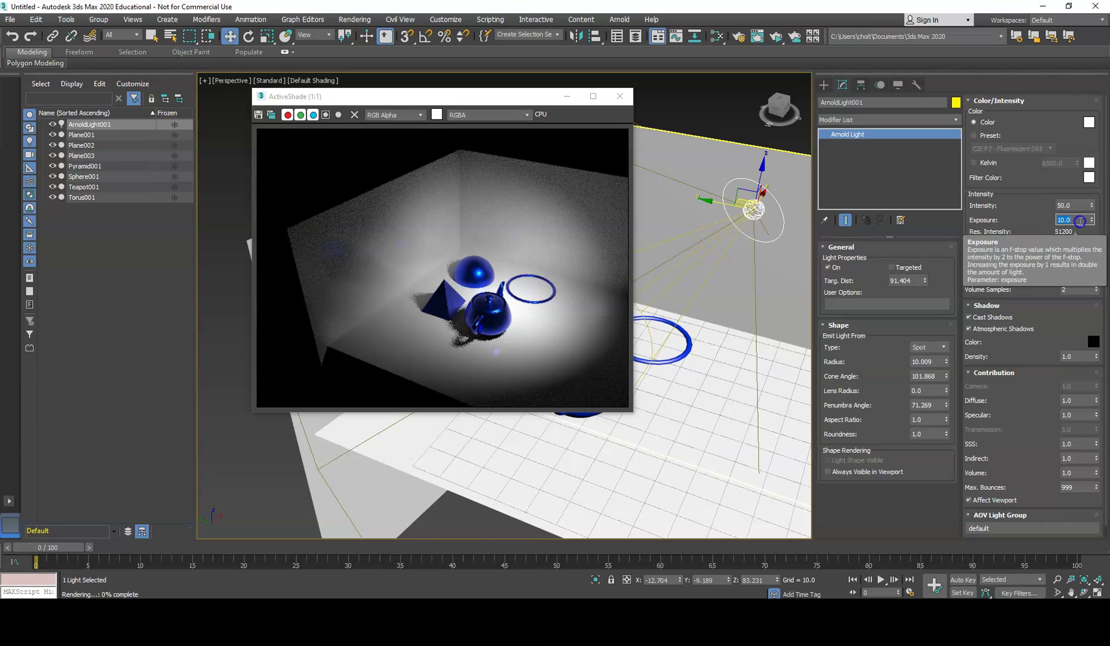
- Set the spot light's exposure to 8 and its intensity to 60
left_click(1084, 222)
type("8")
key("Return")
double_click(1071, 205)
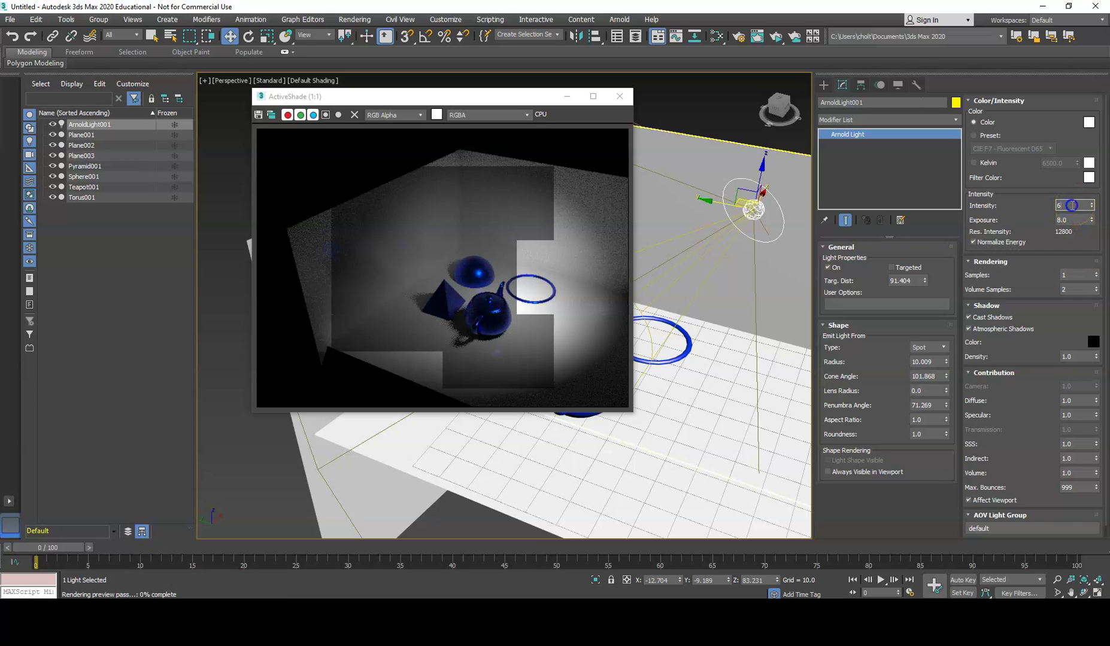
key("Return")
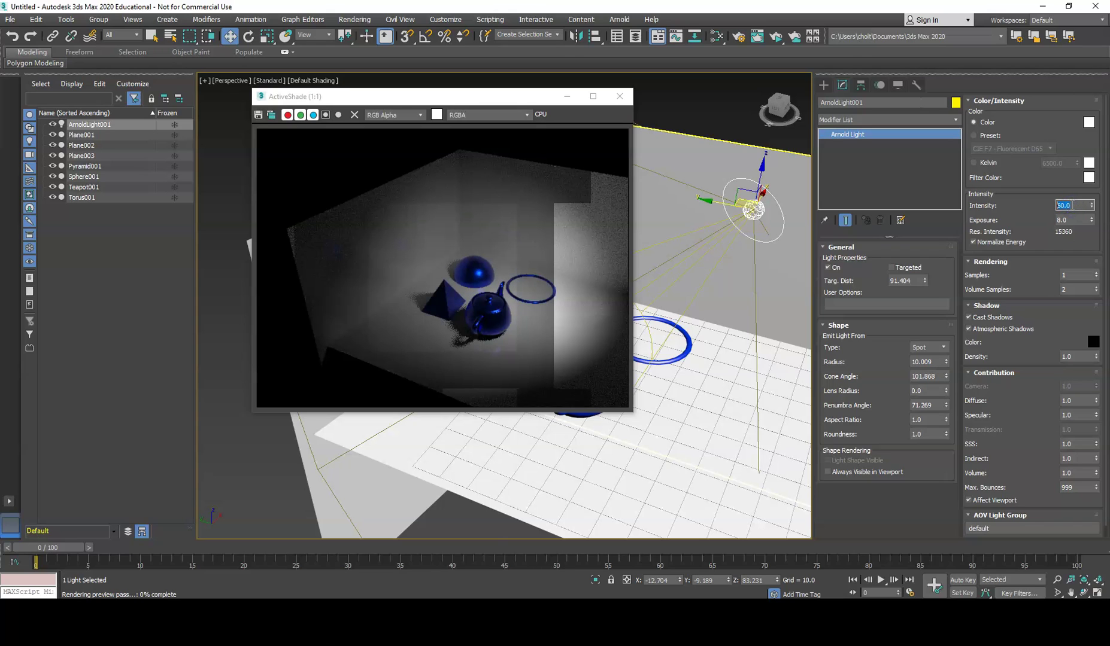
- Set the spot light's intensity to 100 and its exposure to 10
type("100")
key("Return")
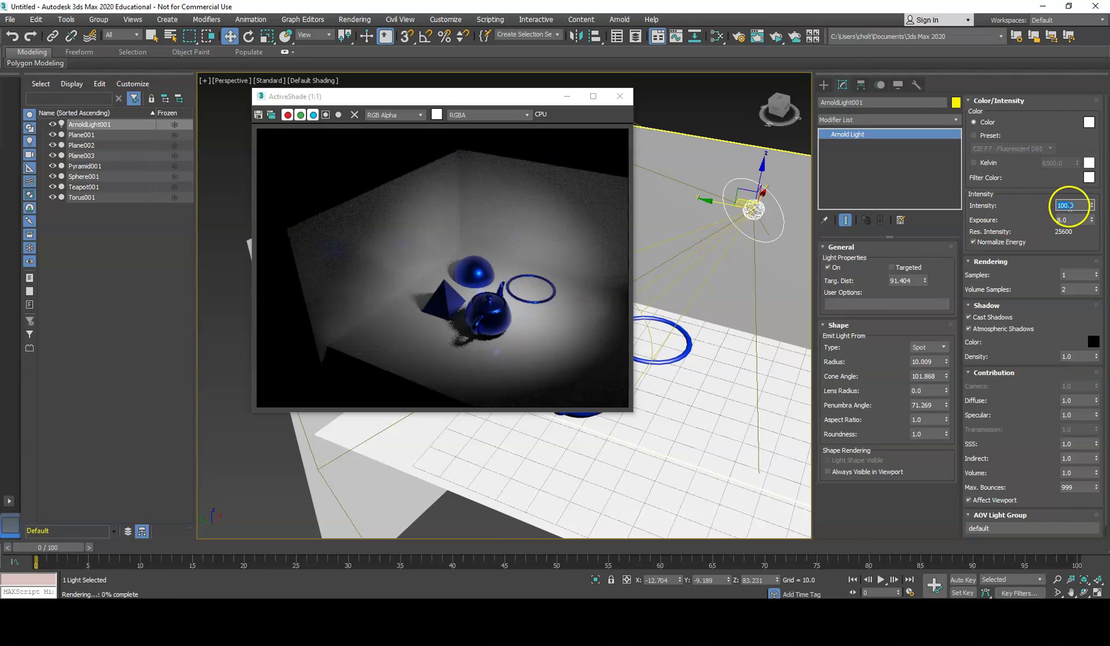
left_click(1072, 220)
type("10")
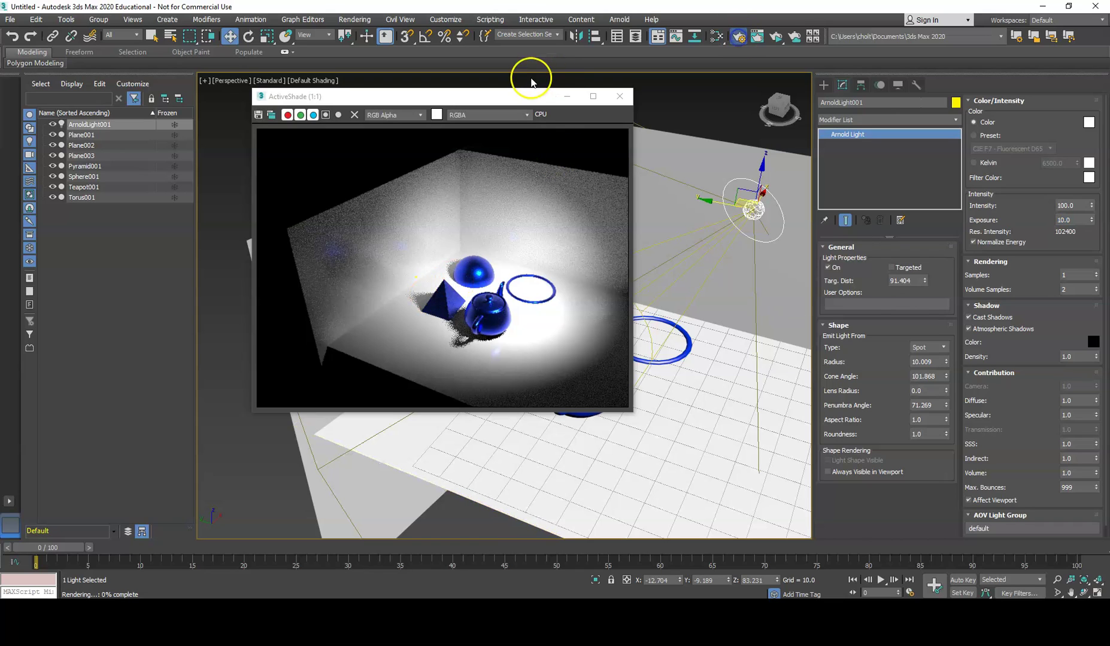
- Raise the ActiveShade render samples to 7 for Camera (AA) and 6 for Diffuse, Specular, Transmission, SSS and Volume Indirect
left_click(738, 36)
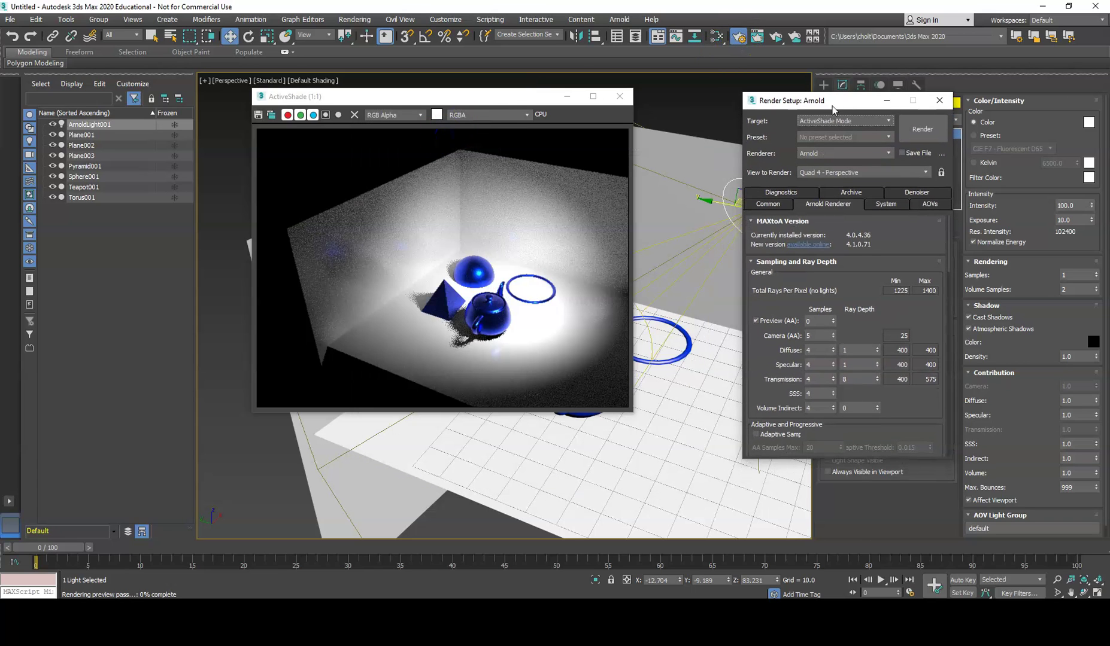
left_click(832, 333)
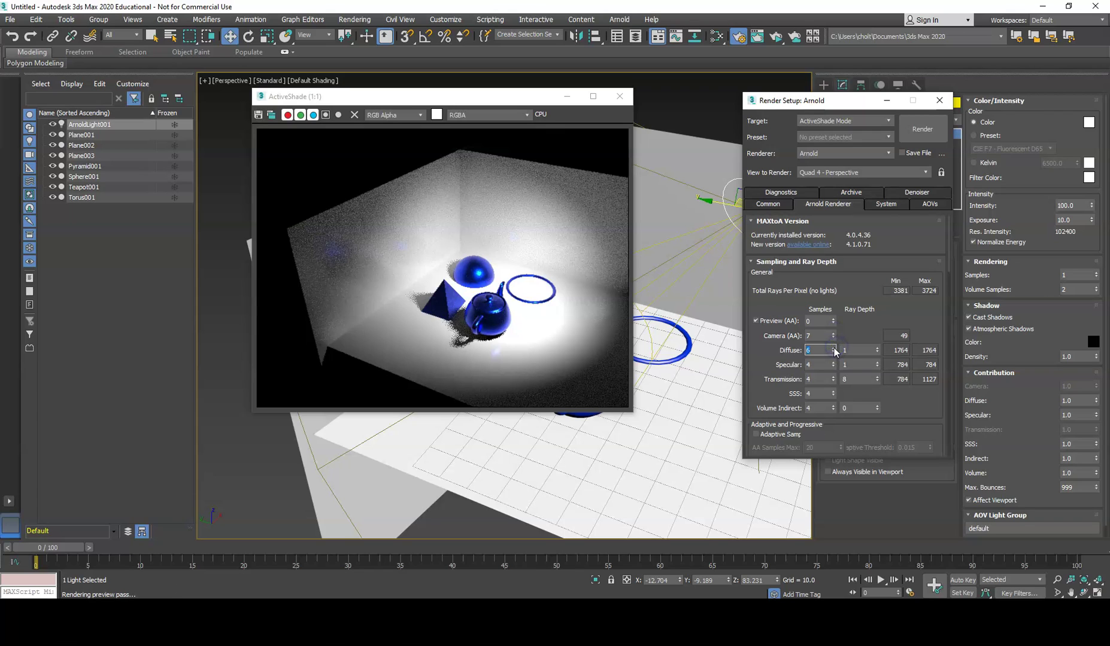
left_click(832, 391)
left_click(832, 406)
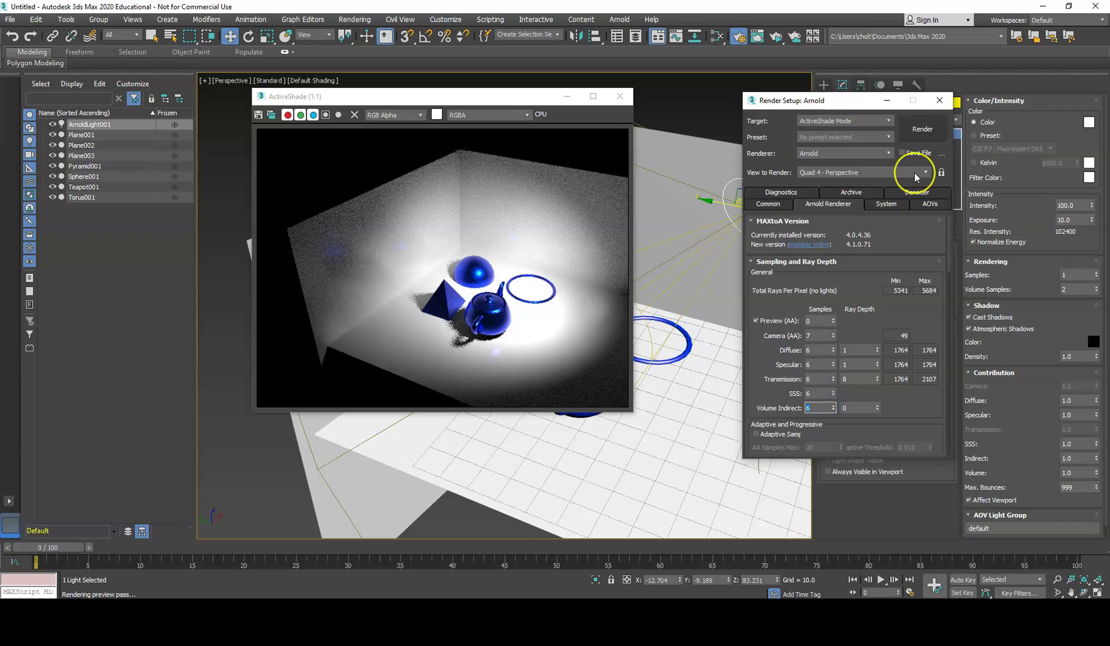
left_click(905, 267)
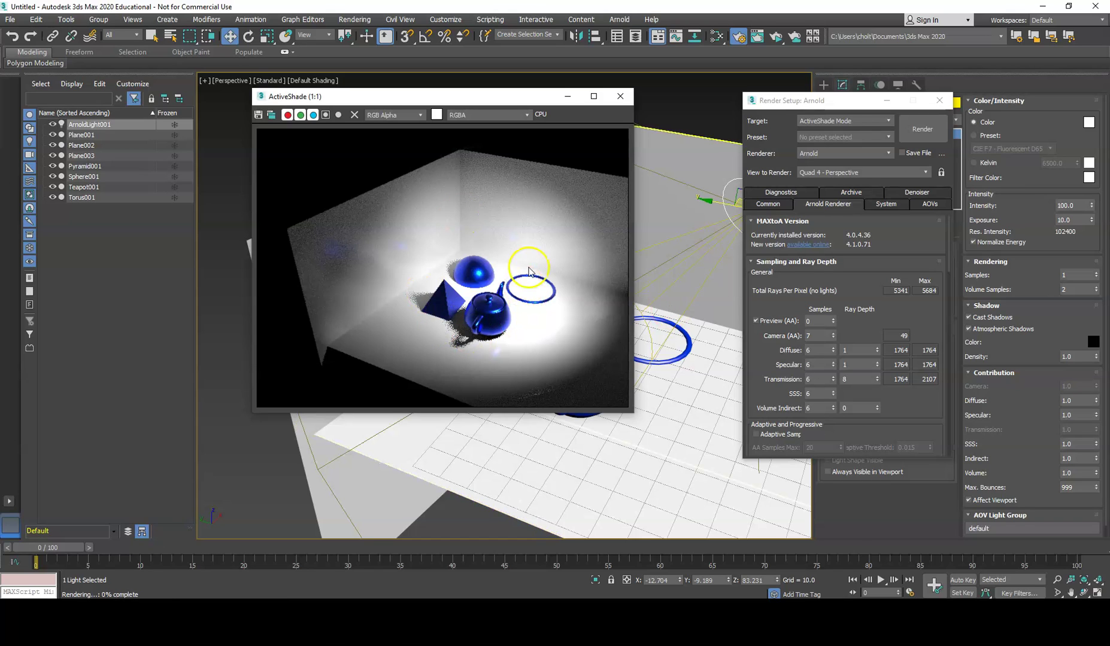
- Close the ActiveShade preview and render the Perspective view in Production mode, moving the frame window clear of the render settings
left_click(620, 96)
left_click_drag(775, 37, 777, 55)
left_click(918, 126)
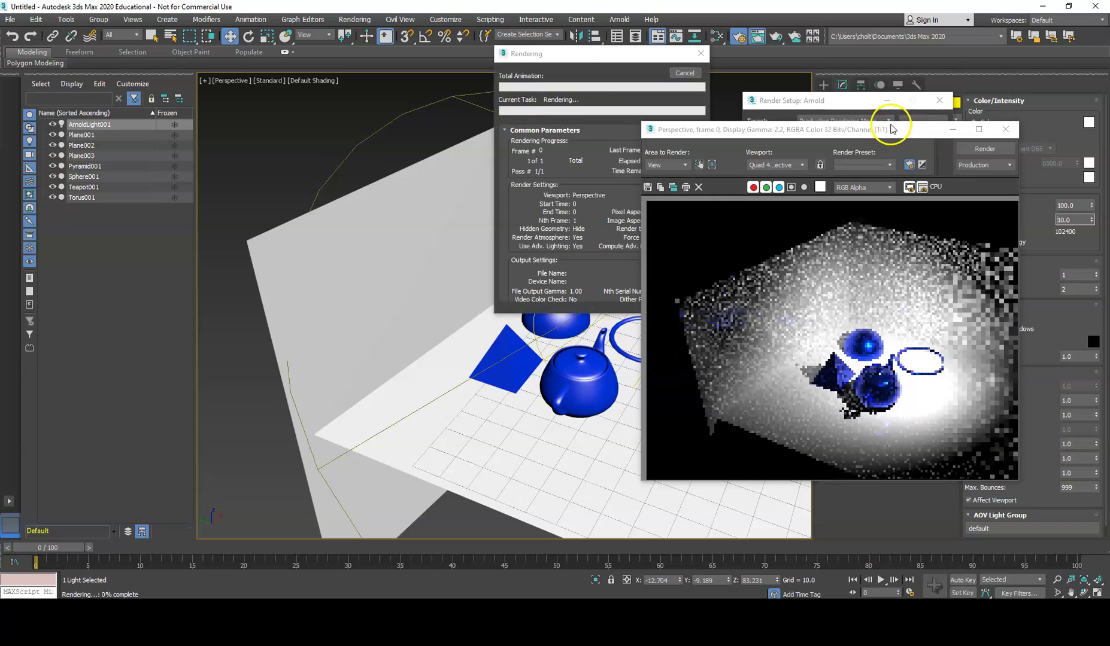
left_click_drag(899, 130, 550, 121)
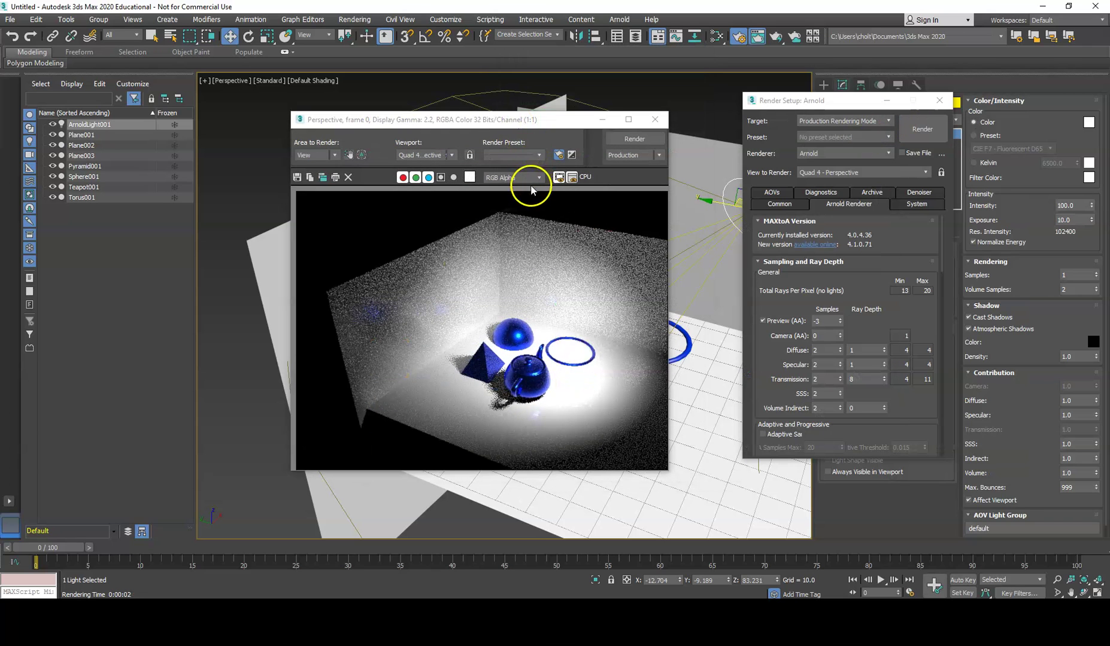
left_click(617, 140)
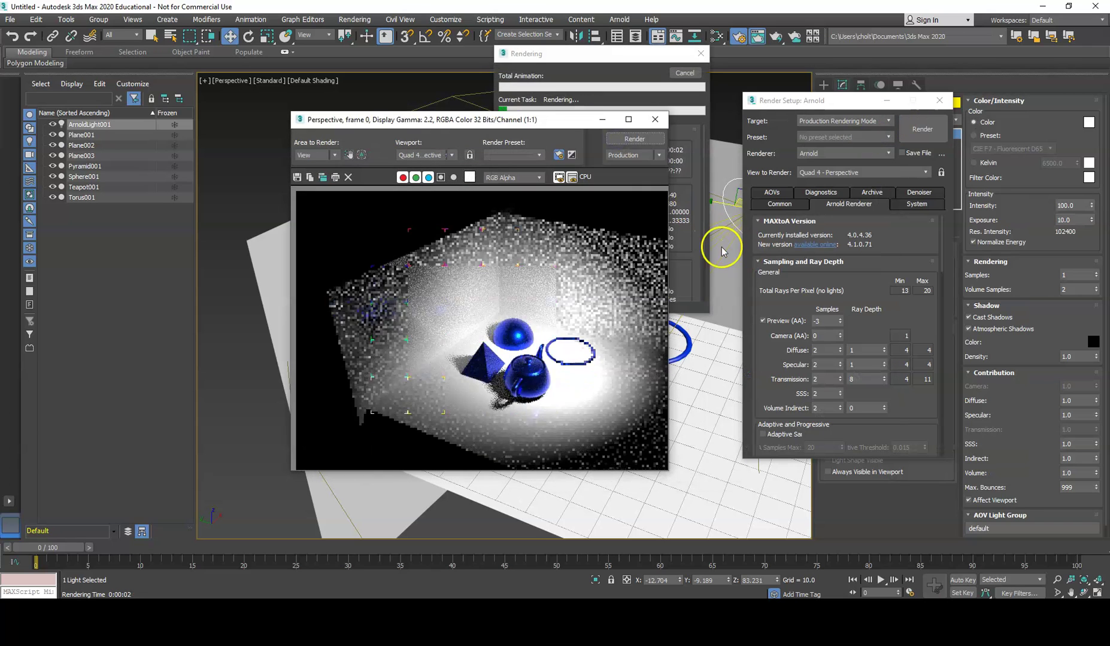
- Set all production samples from Camera (AA) to Volume Indirect to 6, with Diffuse, Specular and Transmission ray depths of 6
left_click(829, 335)
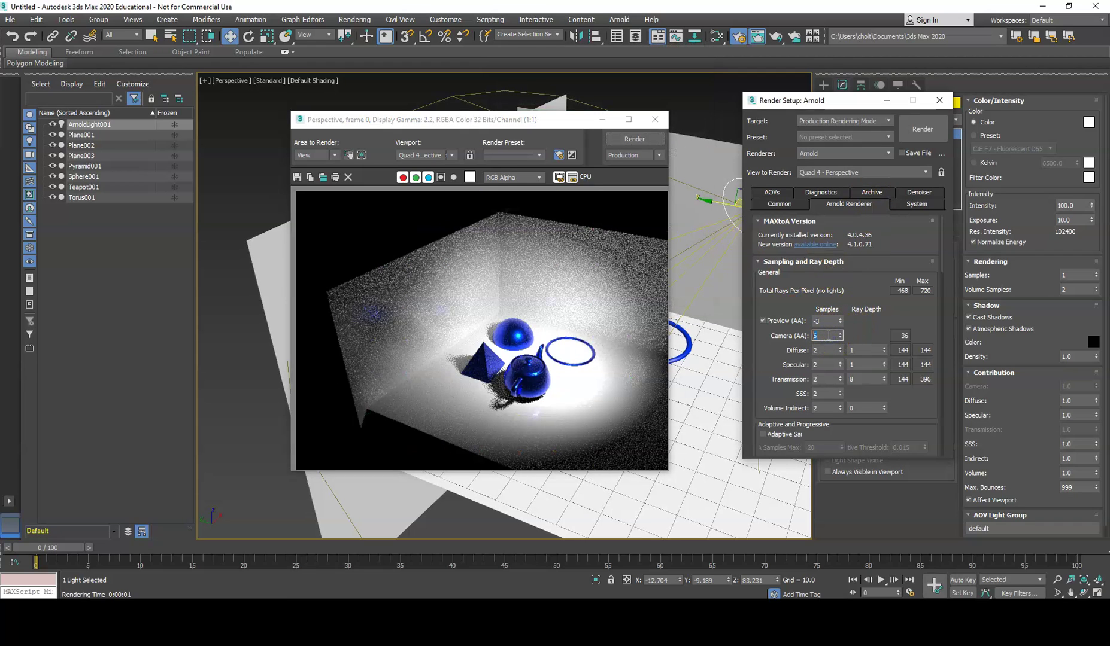
left_click(838, 348)
left_click(839, 348)
left_click(838, 348)
type("6")
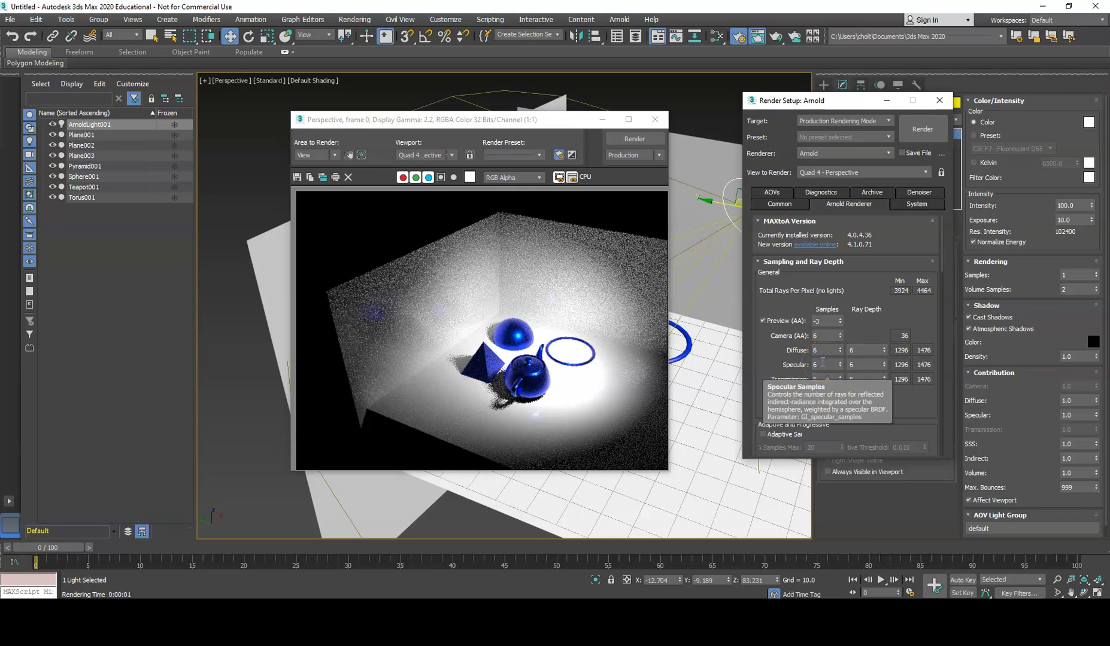
key("Tab")
type("6")
key("Tab")
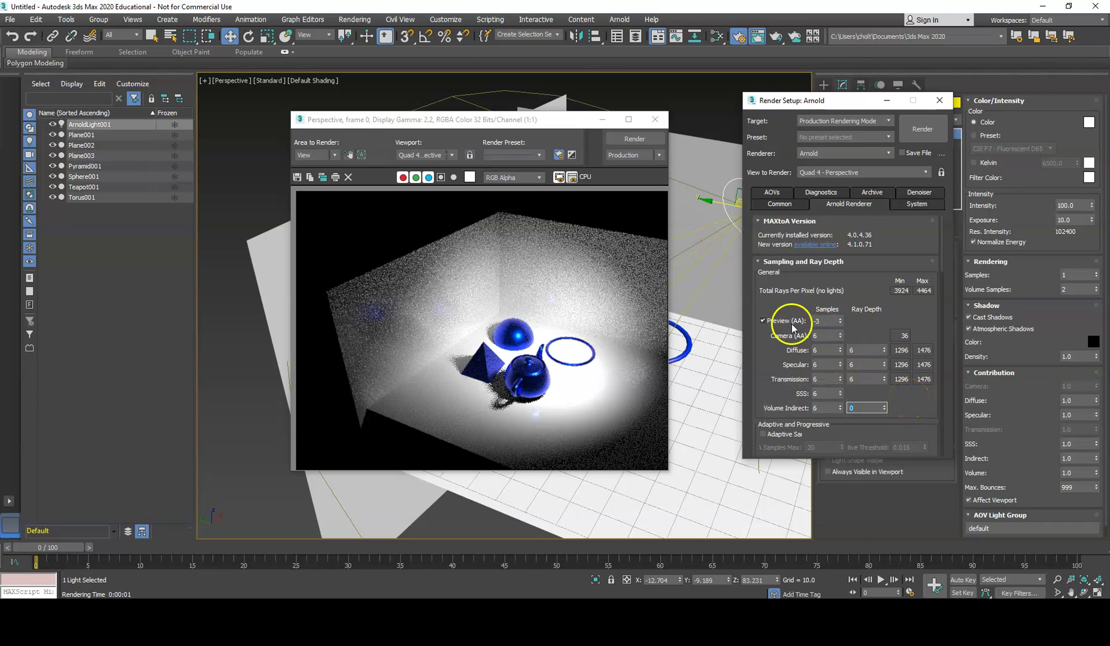
- Render the Perspective view with the raised sampling, stop it partway and close the frame window
left_click(914, 128)
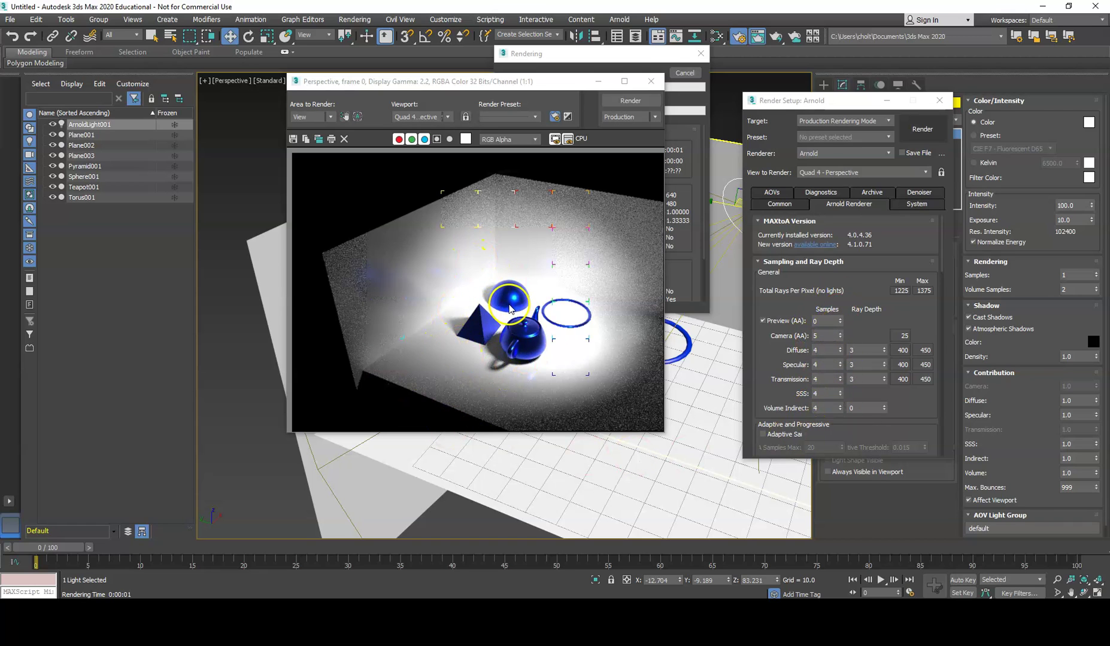
left_click(684, 73)
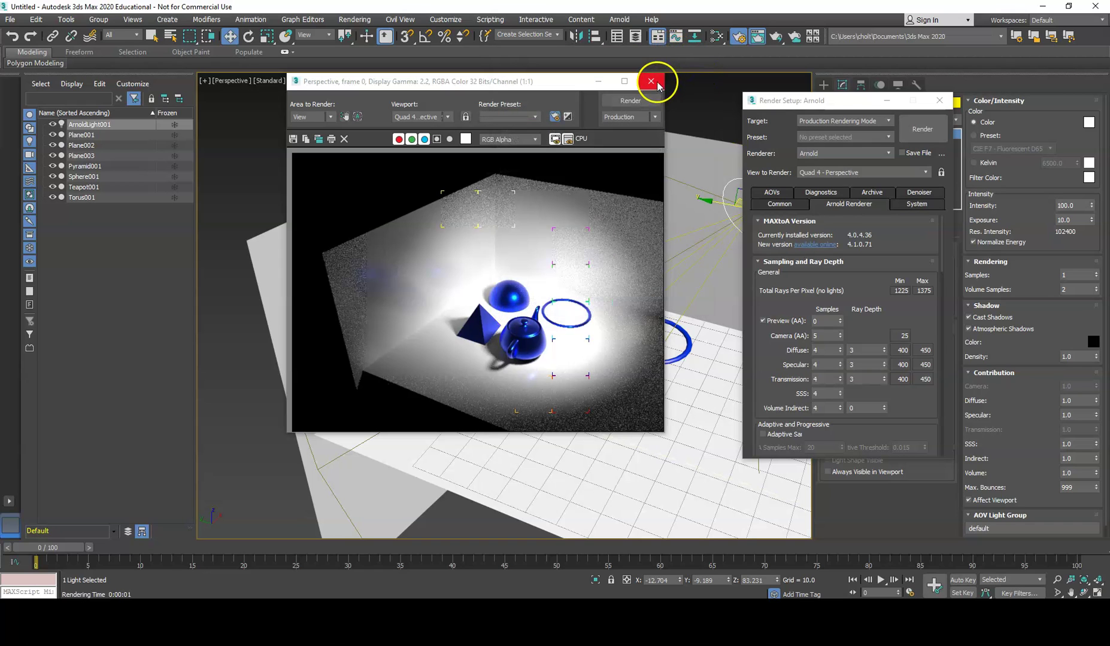
left_click(656, 84)
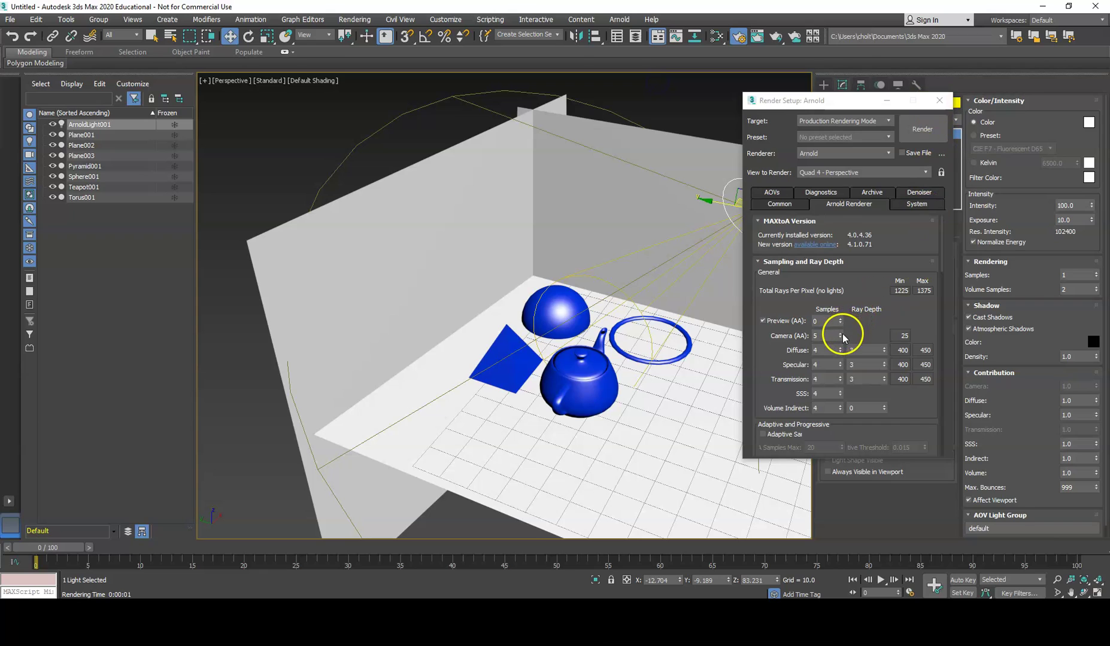
- Lower the production Camera (AA) samples to 0
left_click_drag(841, 334, 840, 341)
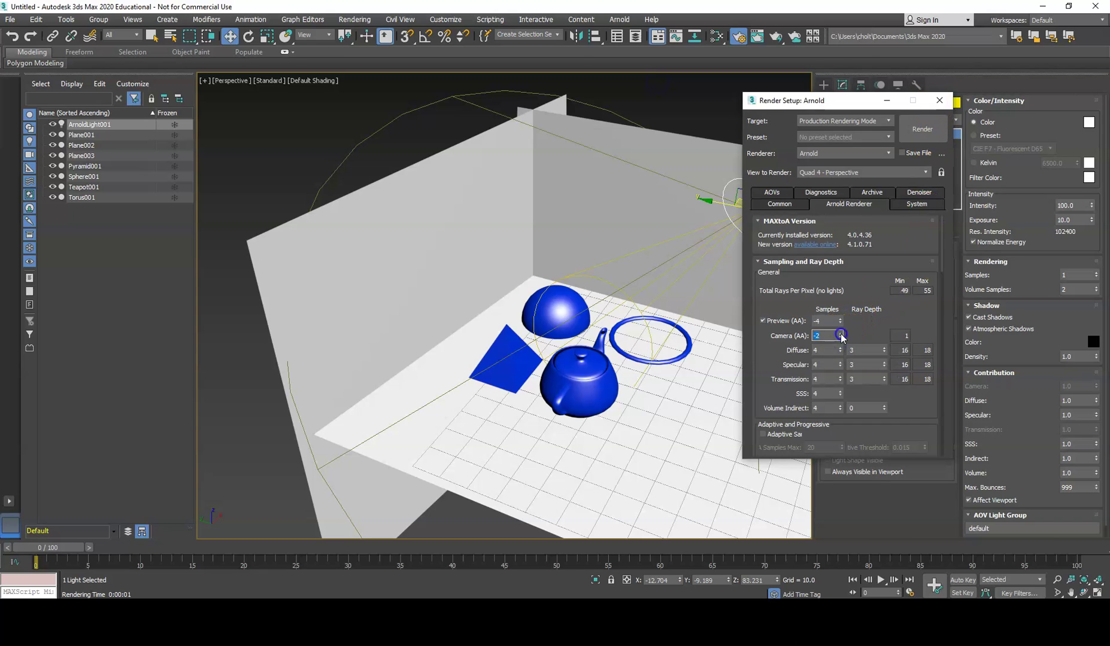
left_click(840, 334)
left_click(826, 321)
left_click(825, 337)
type("0")
key("Return")
- Test-render the Perspective view with the minimal Camera (AA) sampling, cancel the render and close its frame window
left_click(927, 130)
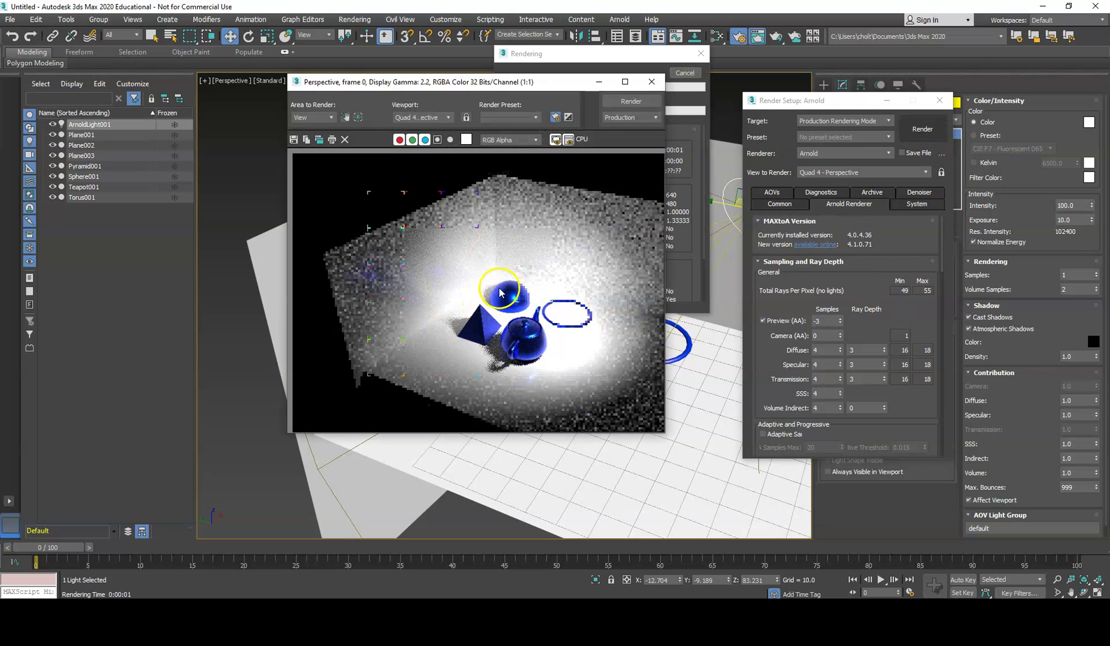
left_click(682, 73)
left_click(651, 81)
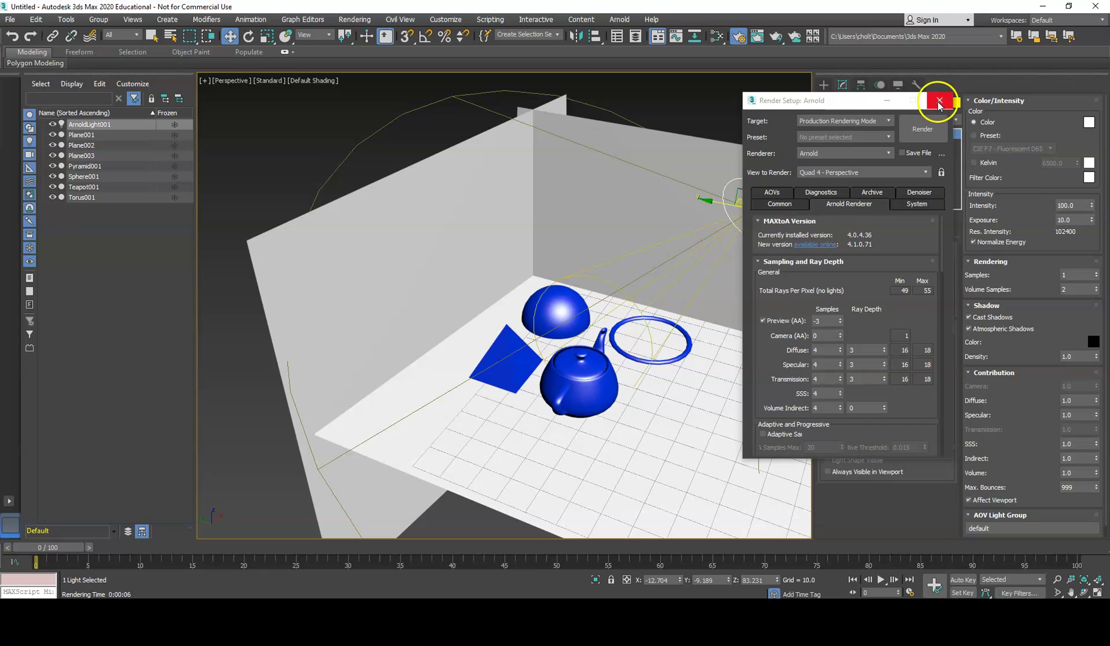
- Restart the ActiveShade preview, set its Camera (AA) samples to 4 and close the render settings
left_click(778, 35)
left_click(781, 79)
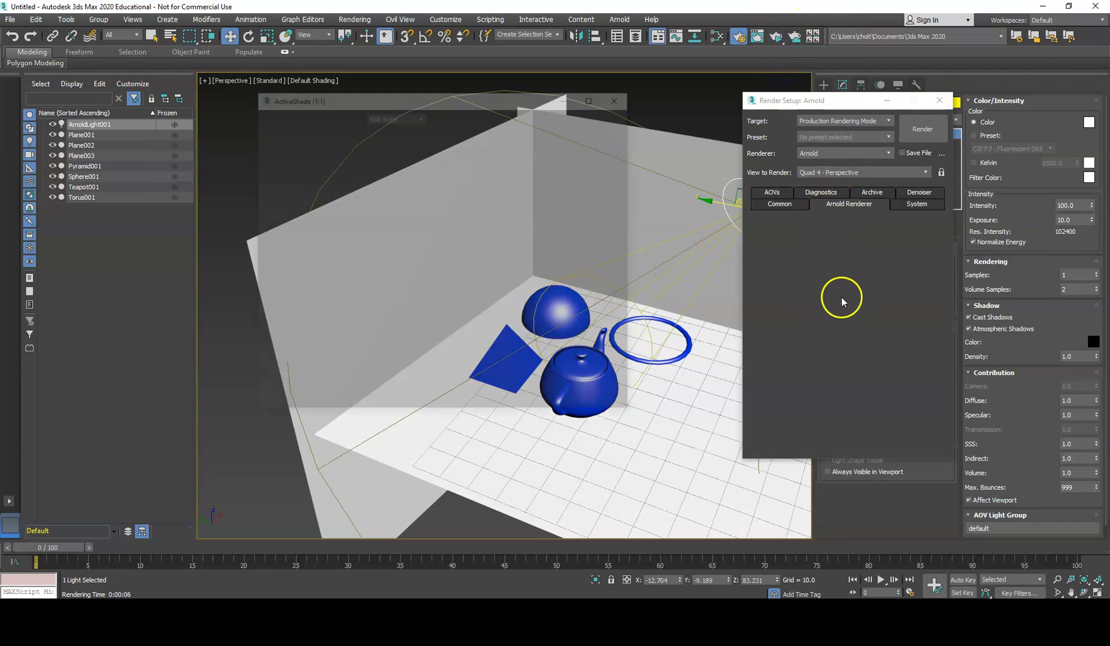
left_click(827, 336)
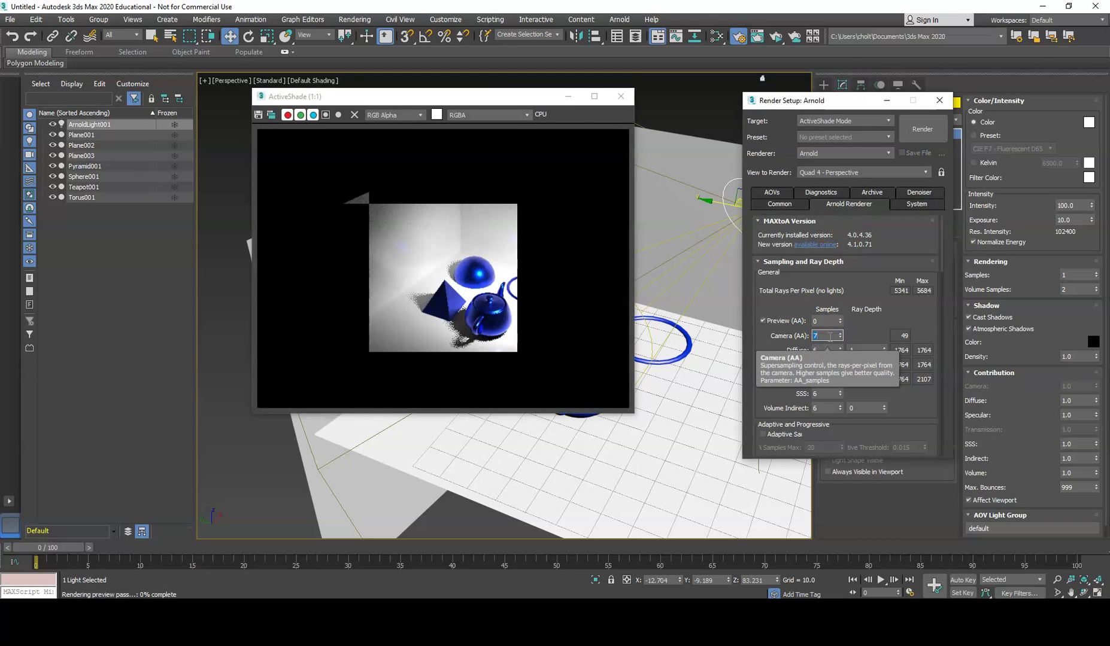
type("4")
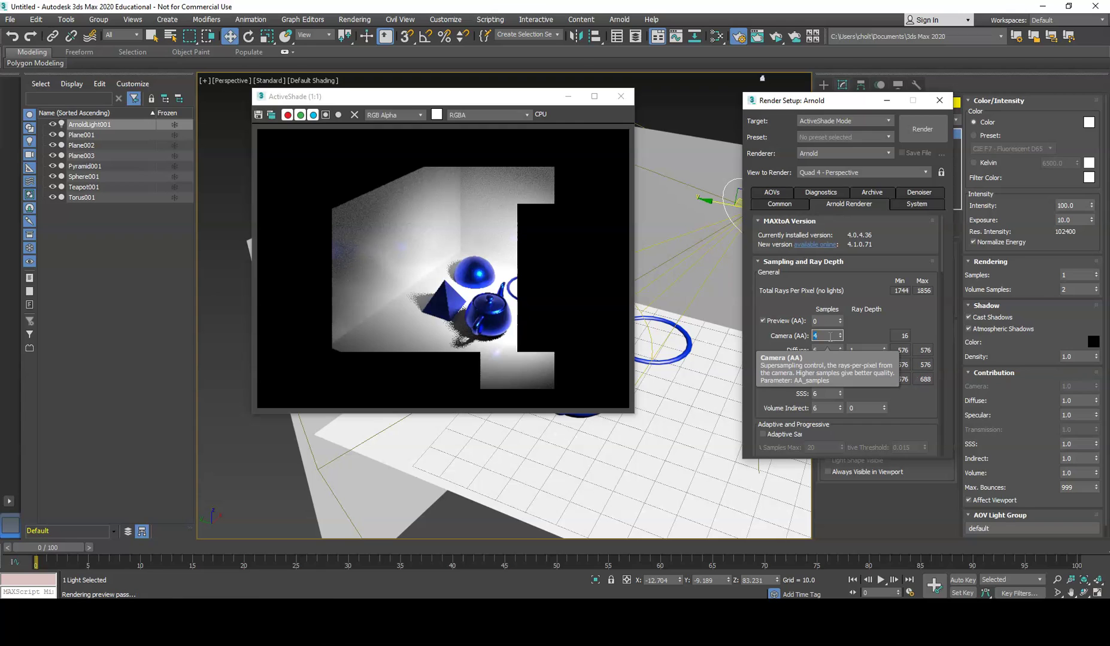
left_click(831, 322)
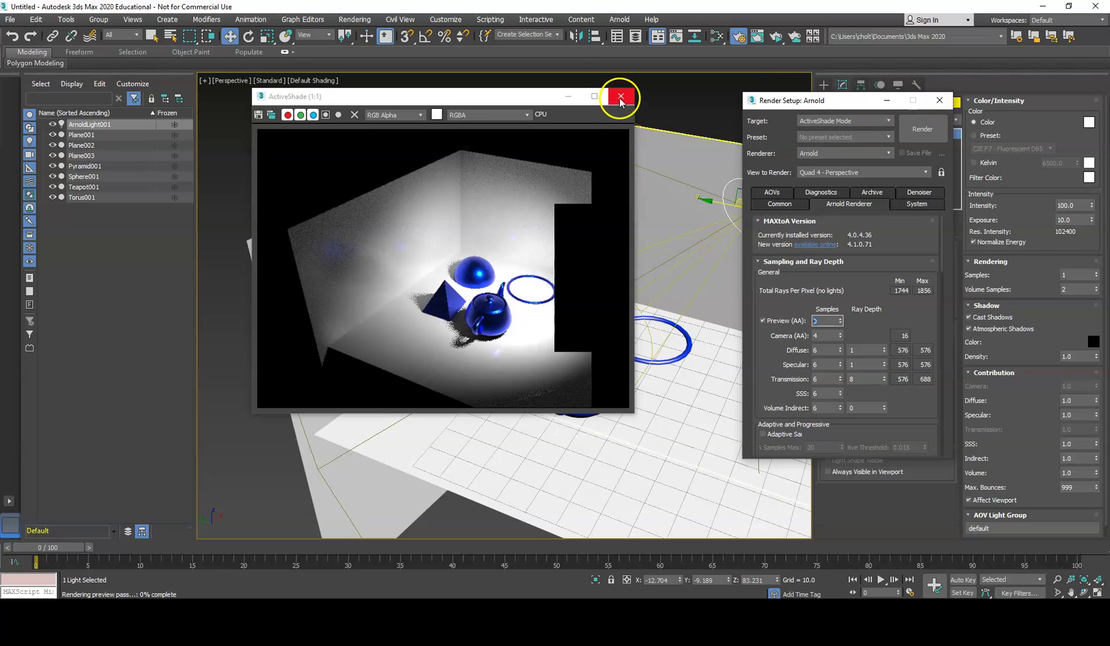
left_click(941, 105)
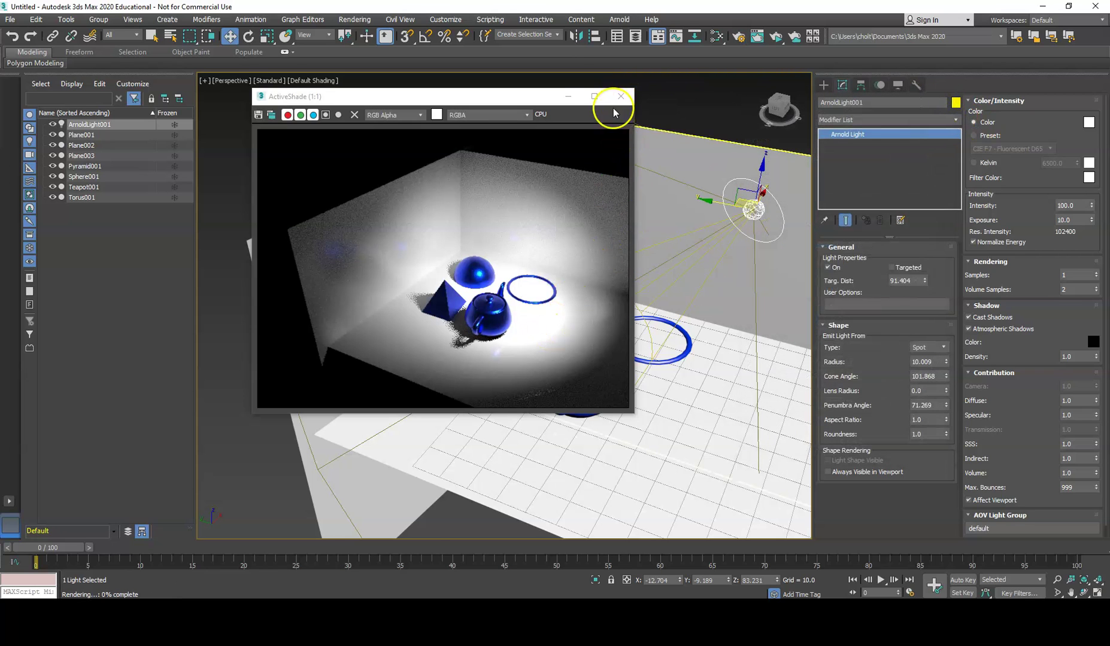
- Change the spot light's color to a saturated yellow-green with red 83, green 253 and blue 0
middle_click_drag(664, 354, 683, 294, "alt")
middle_click_drag(706, 237, 681, 279)
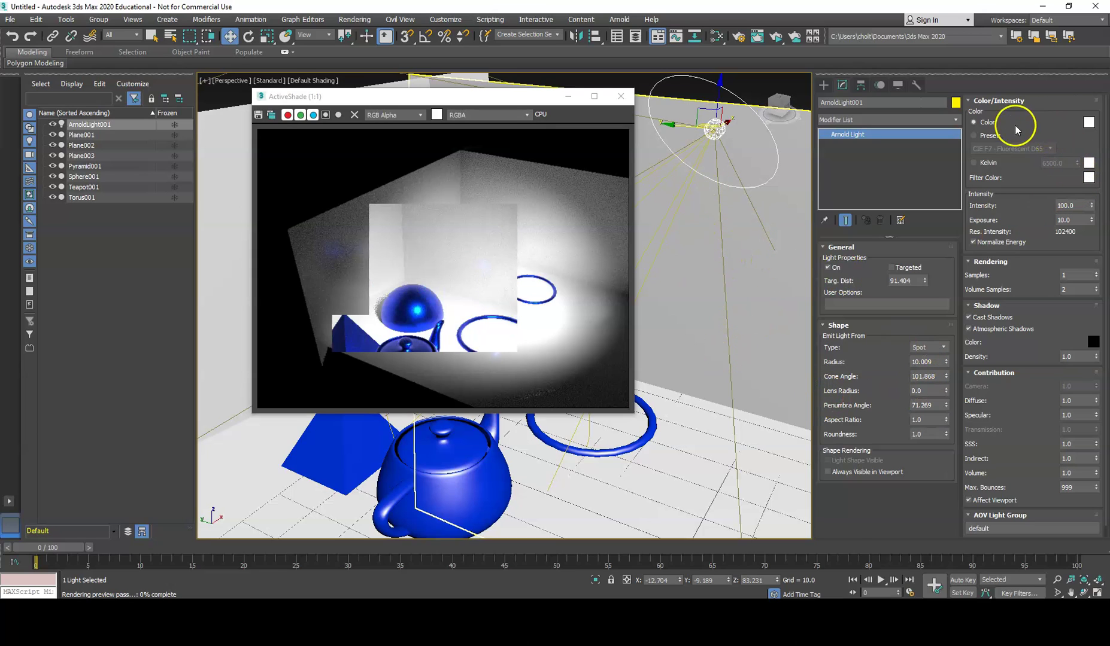
left_click(1089, 122)
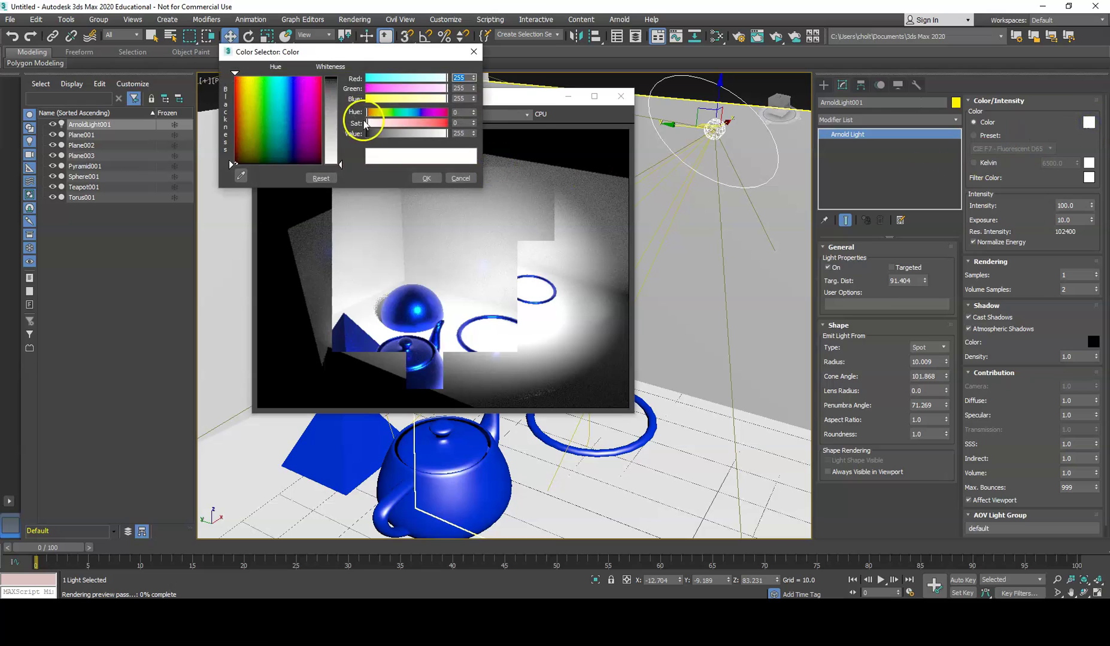
left_click(258, 76)
left_click(335, 77)
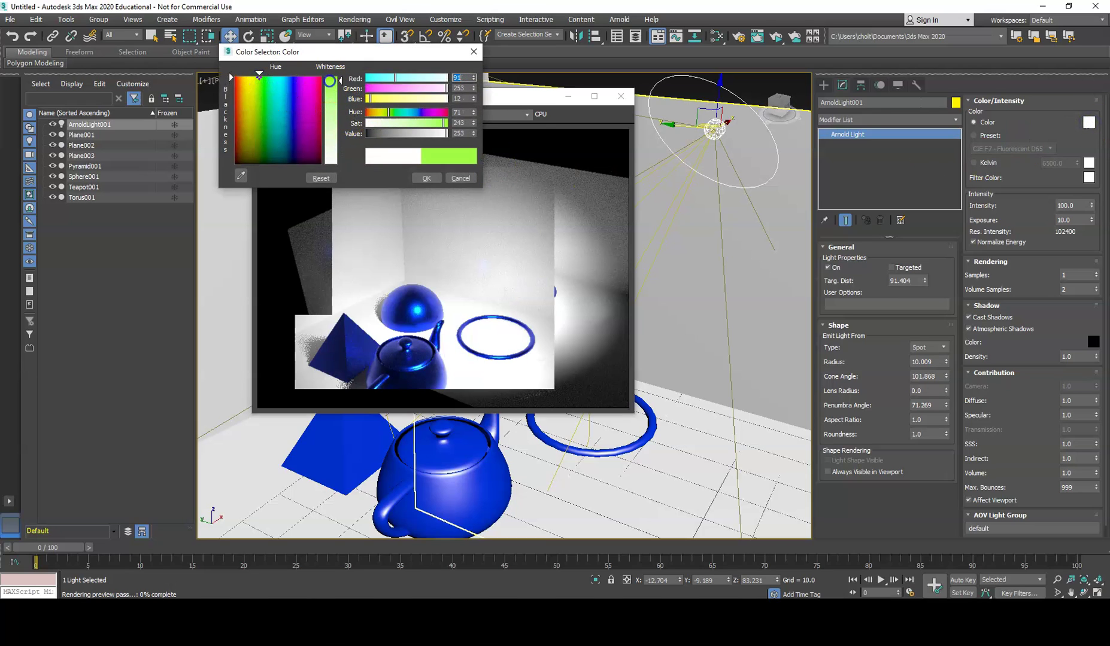
left_click(426, 178)
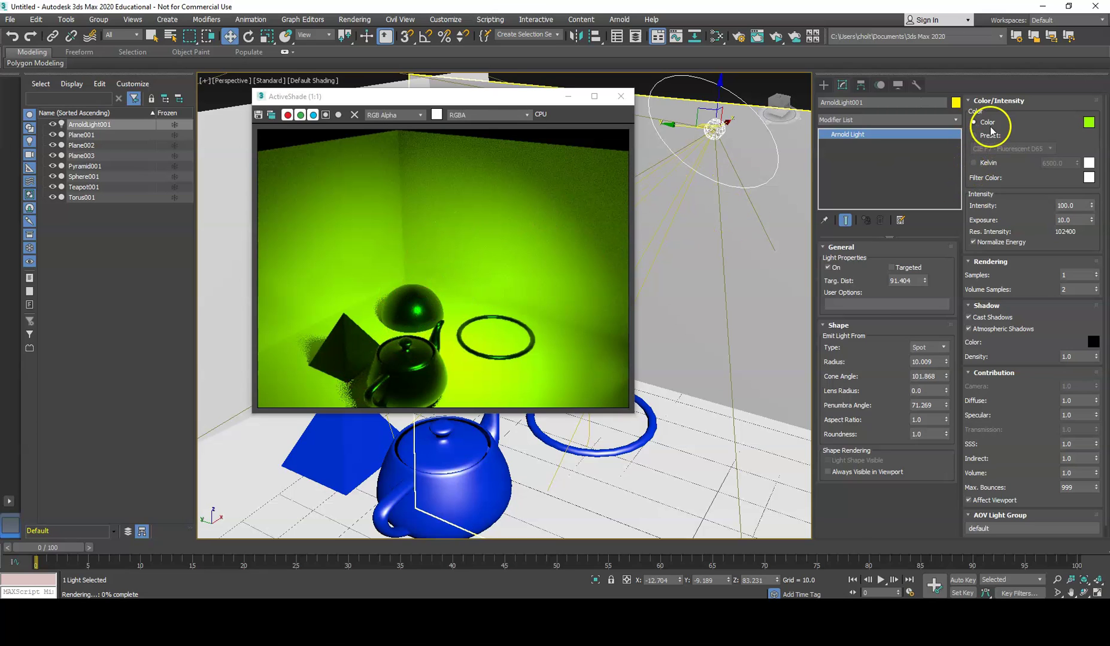
- Return the spot light's color to pure white
left_click(1089, 122)
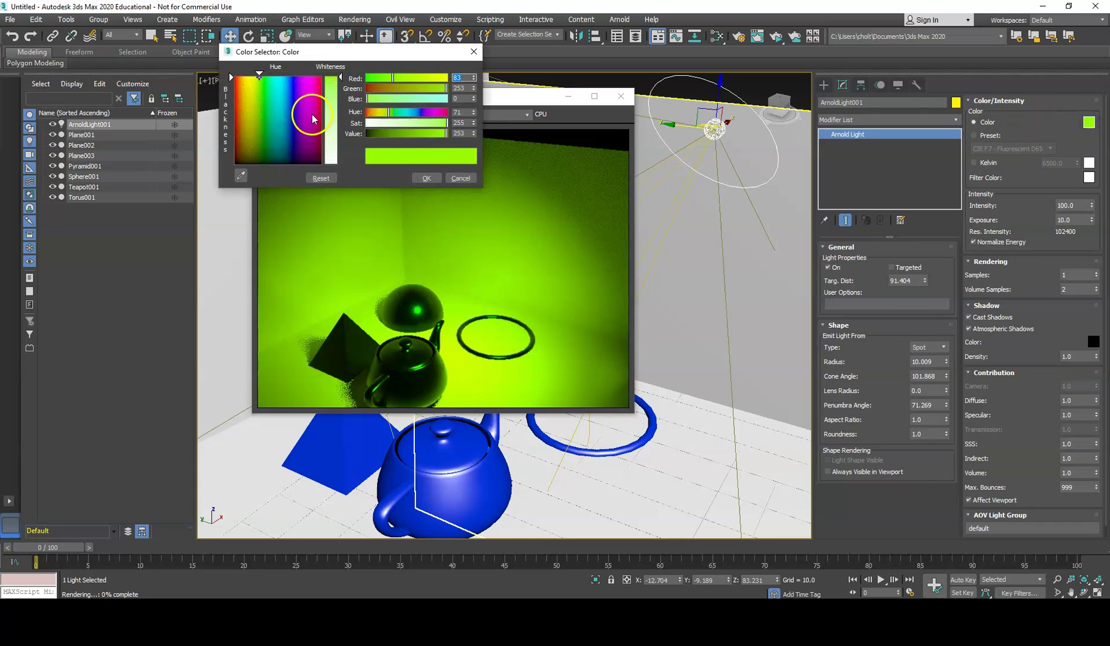
left_click_drag(337, 78, 335, 162)
left_click(426, 179)
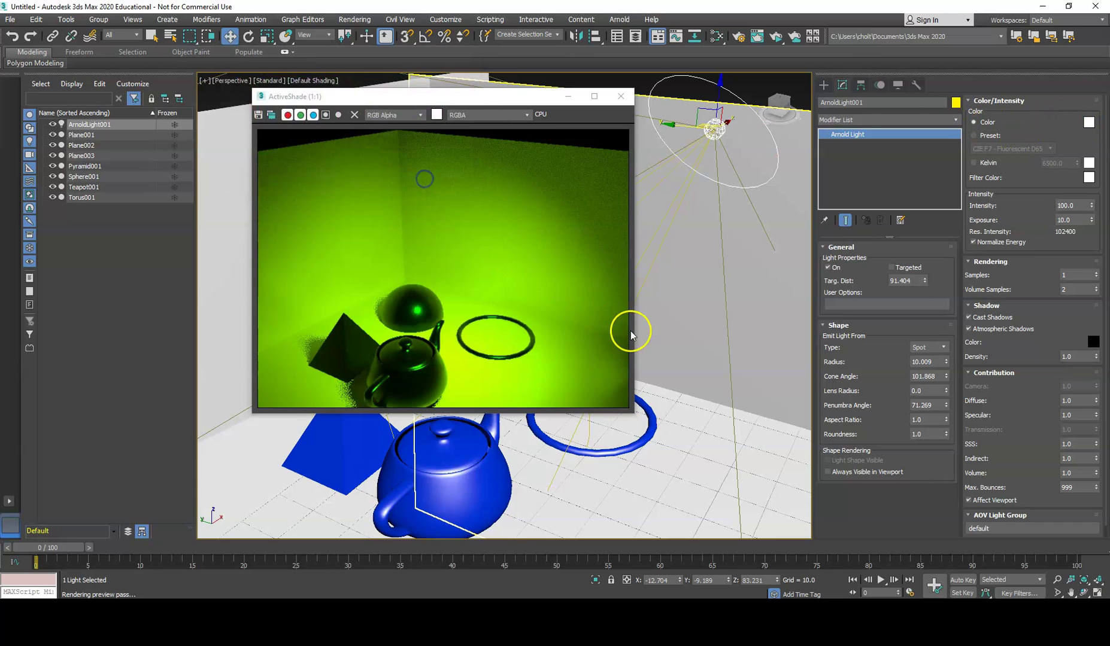
- Tint the spot light's color pale blue with red 181, green 244 and blue 255
left_click(1089, 122)
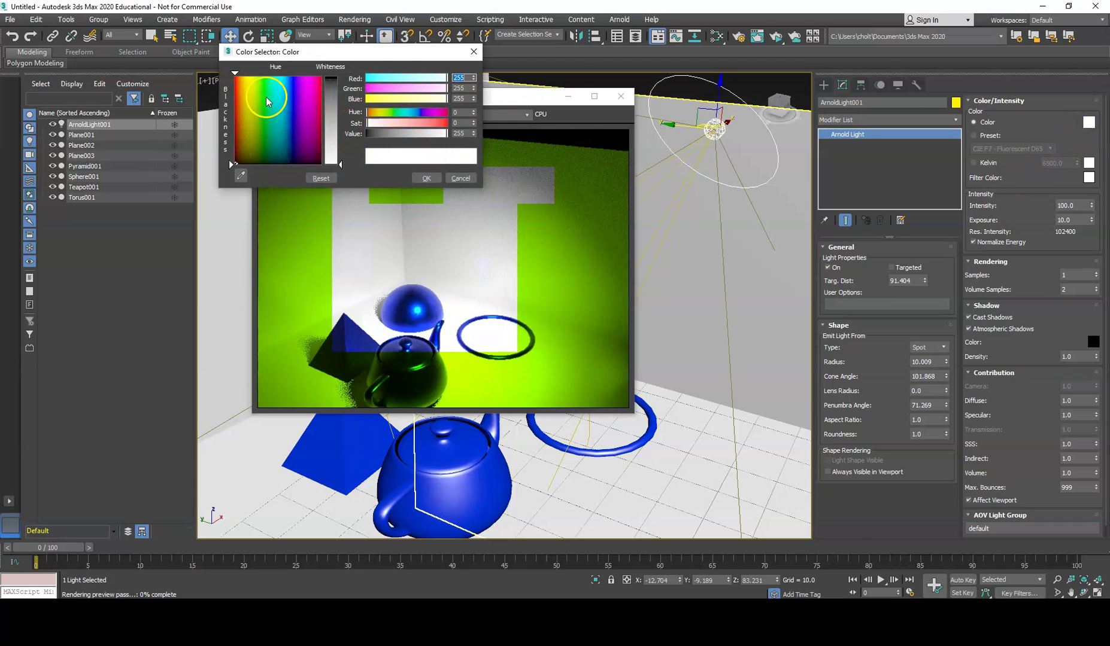
left_click(249, 76)
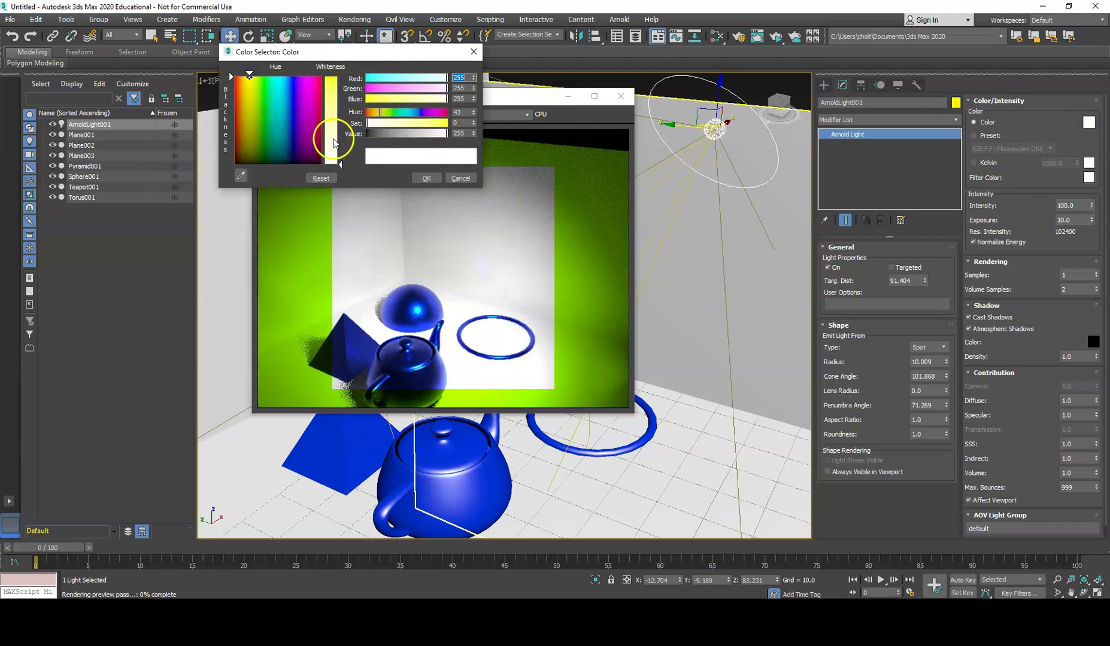
left_click(279, 76)
left_click(334, 141)
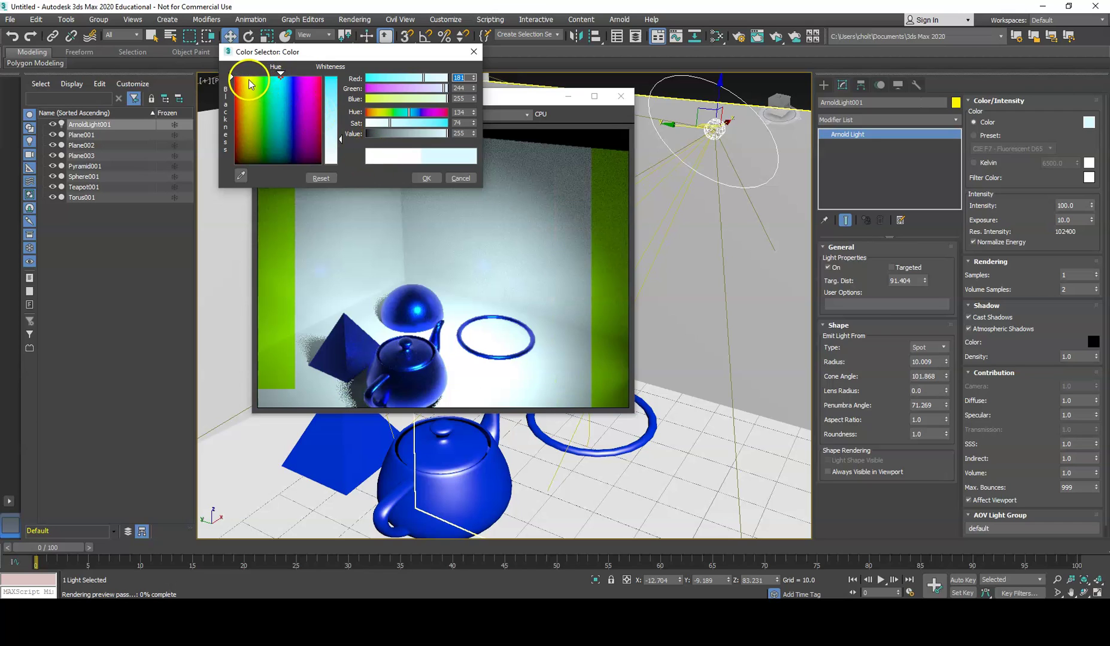
- Tint the spot light's color pink with red 255, green 160 and blue 153
left_click(242, 78)
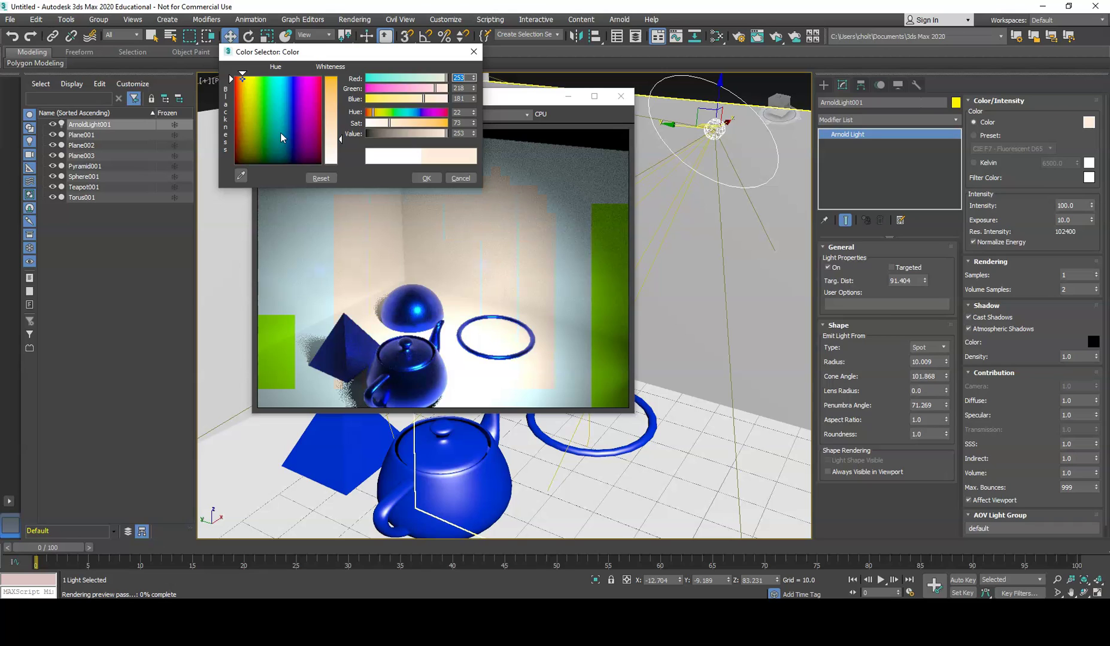
left_click(236, 76)
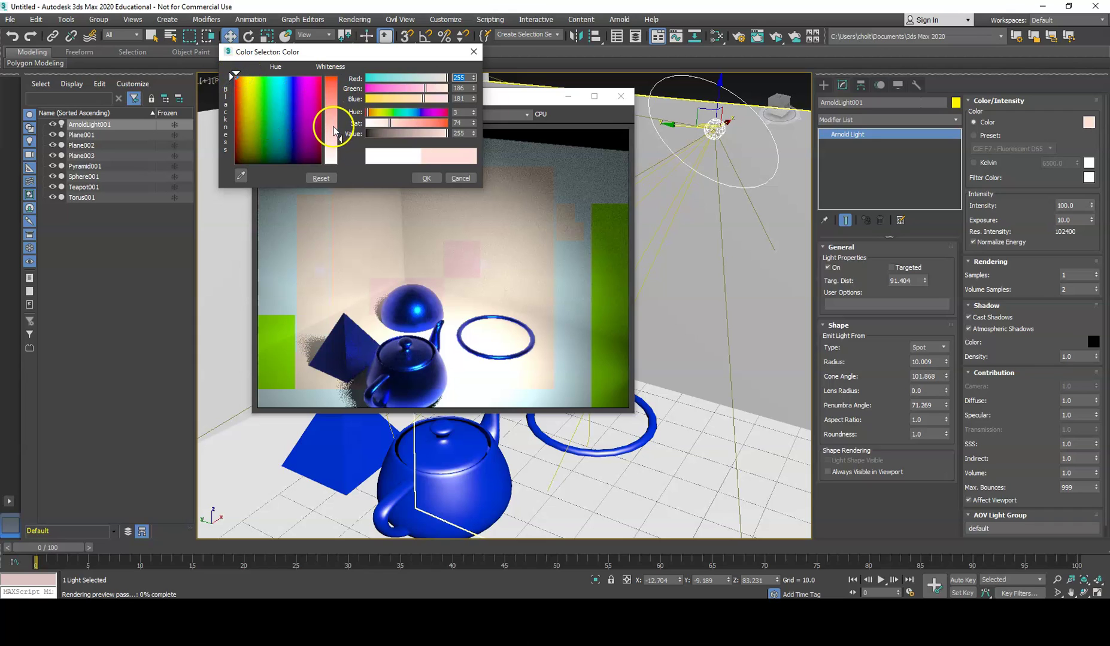
left_click_drag(334, 134, 340, 128)
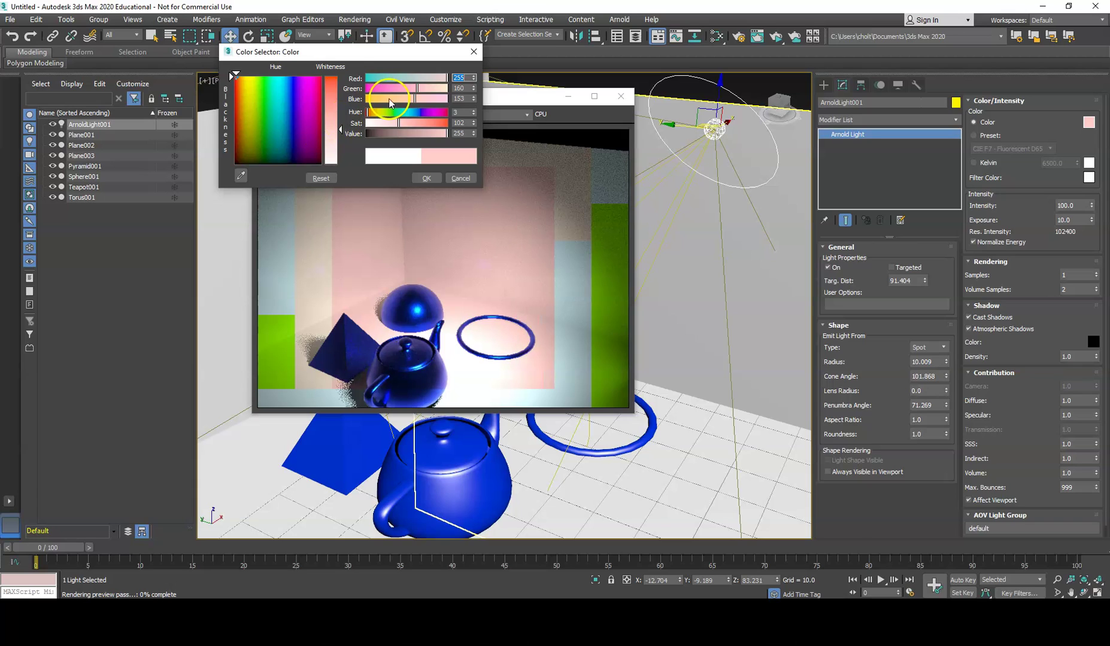
- Reset the spot light's color to pure white and accept it
left_click_drag(330, 128, 336, 163)
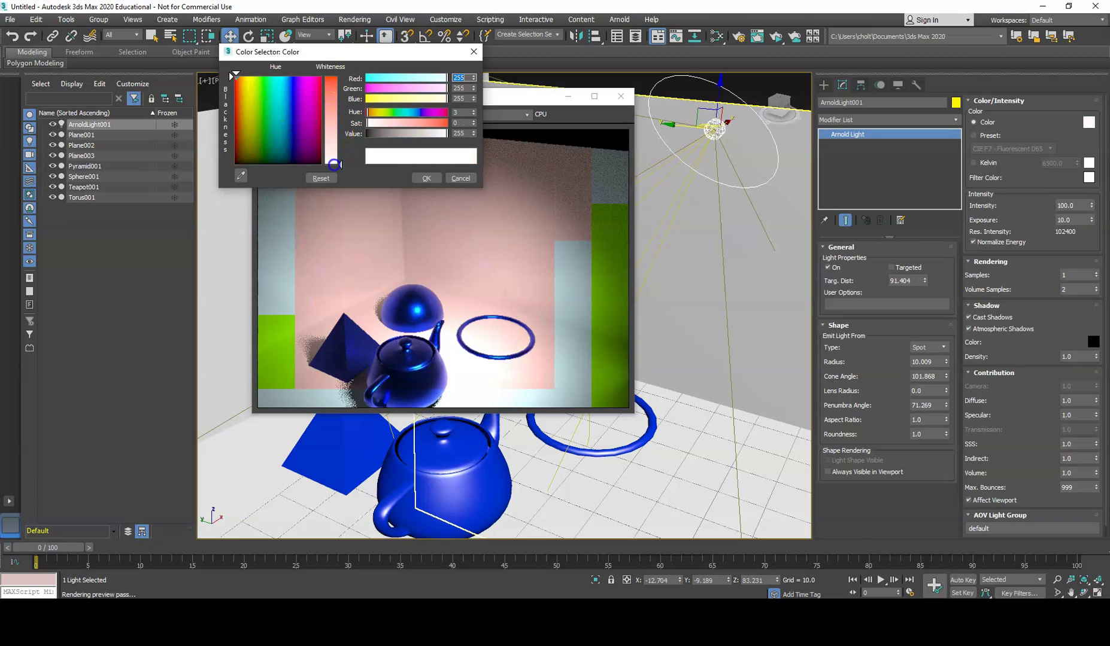
left_click(432, 179)
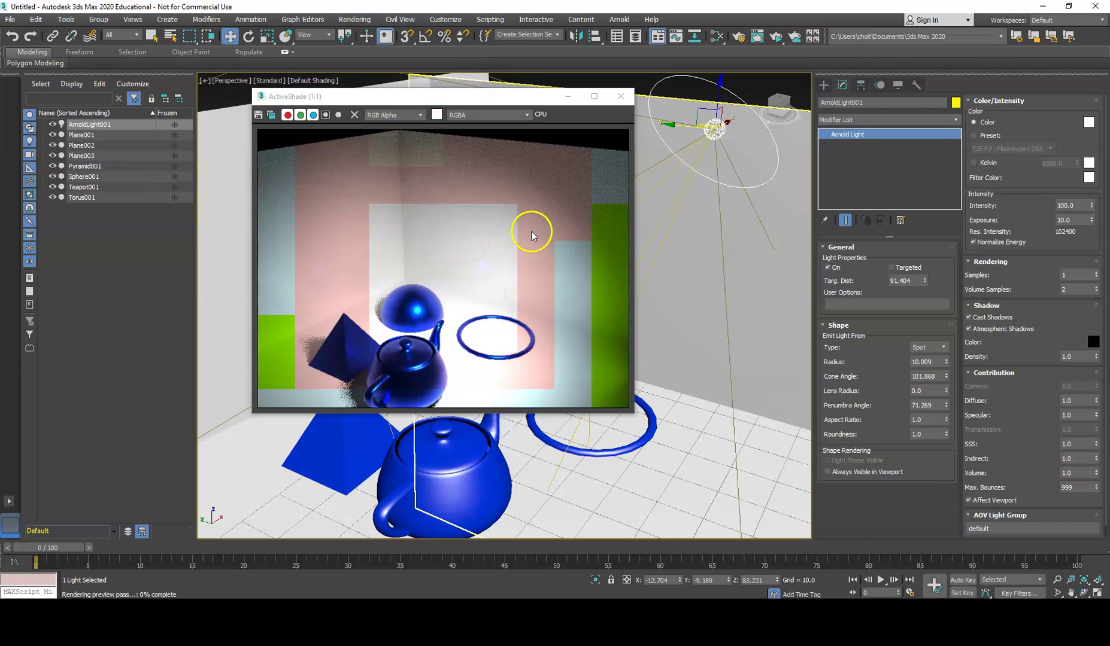
- Switch the light's color to presets, trying CIE F1 Fluorescent Daylight and CIE F4 Fluorescent Warm White
left_click(983, 136)
left_click(994, 148)
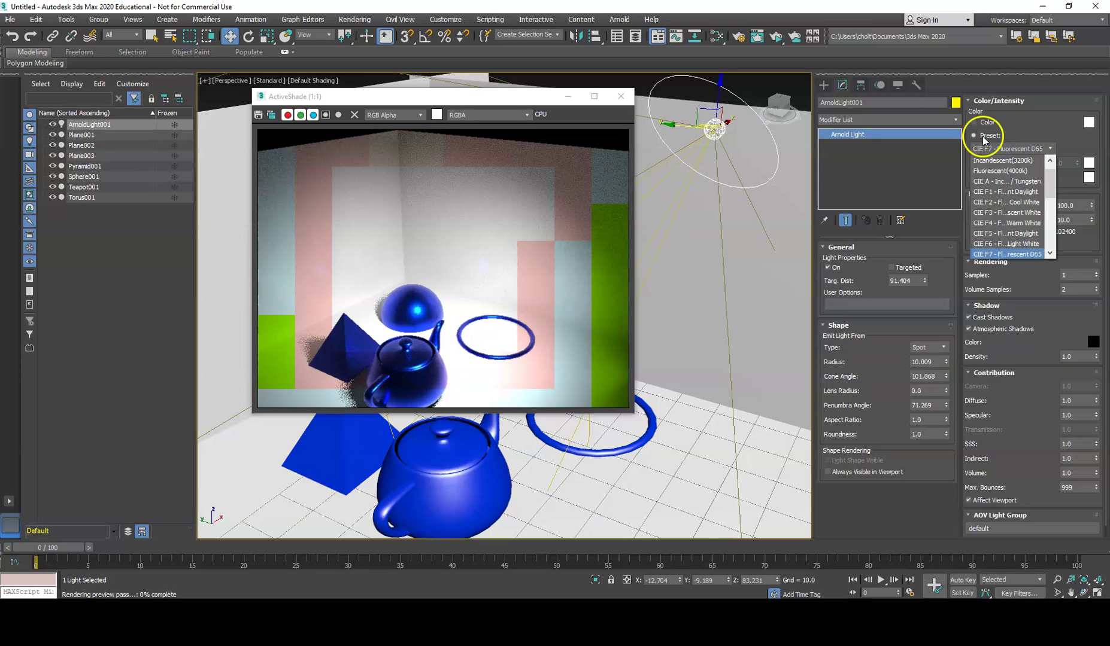
left_click(1005, 191)
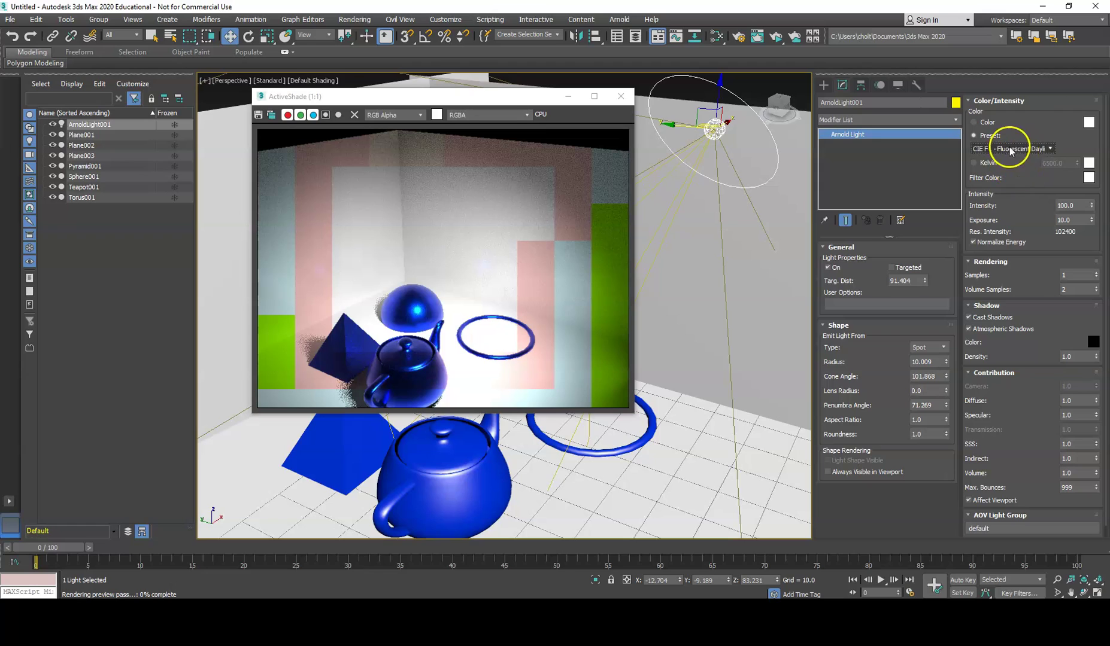
left_click(1017, 149)
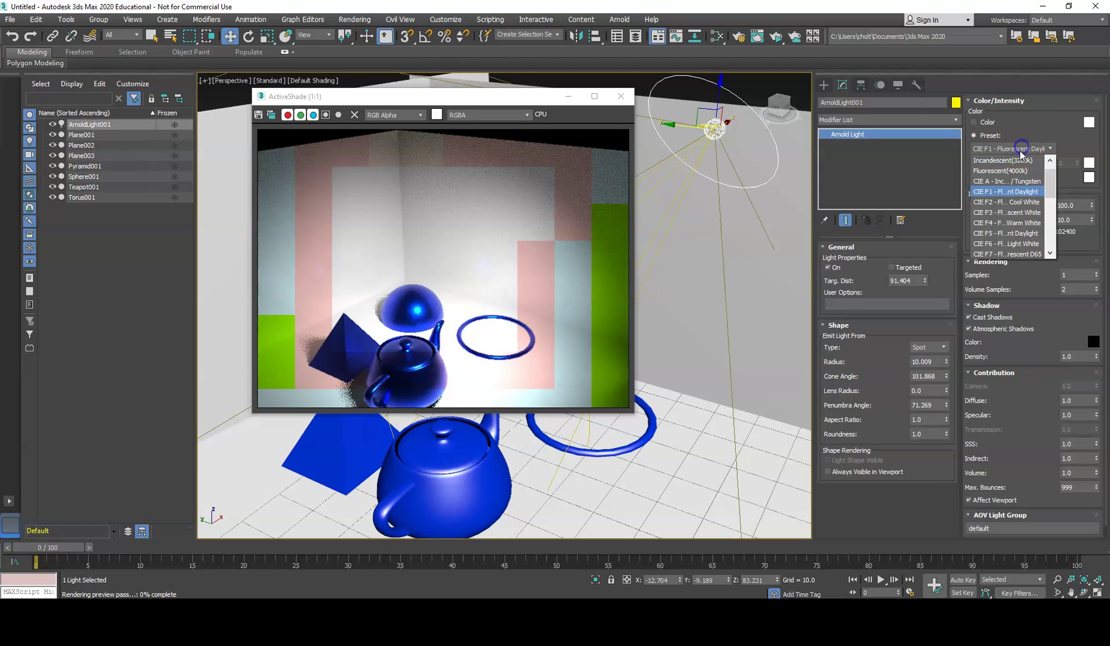
left_click(1019, 223)
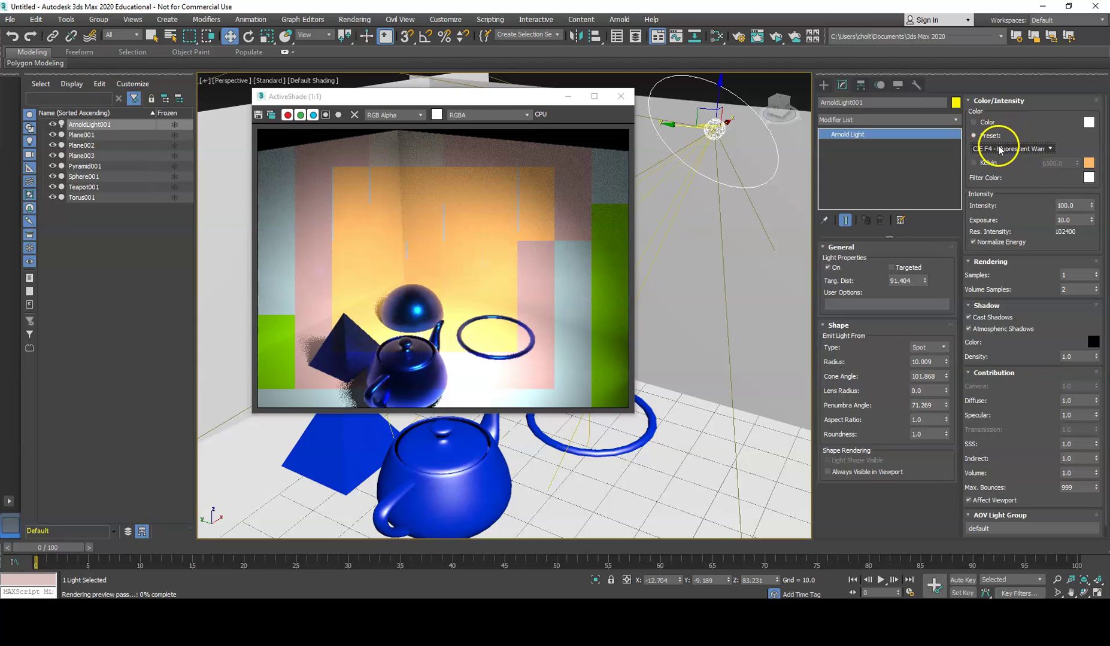
- Set the light's color preset to Daylight (6500K)
left_click(1020, 149)
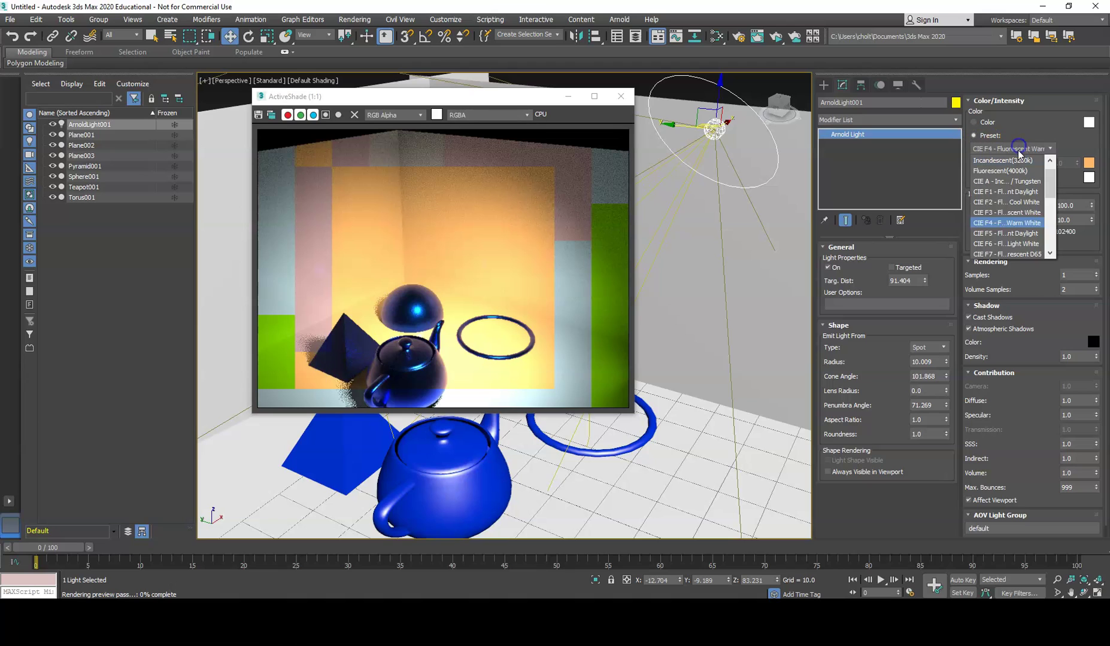
mouse_move(1048, 192)
left_mouse_down()
mouse_move(1051, 239)
mouse_move(1054, 170)
left_mouse_up()
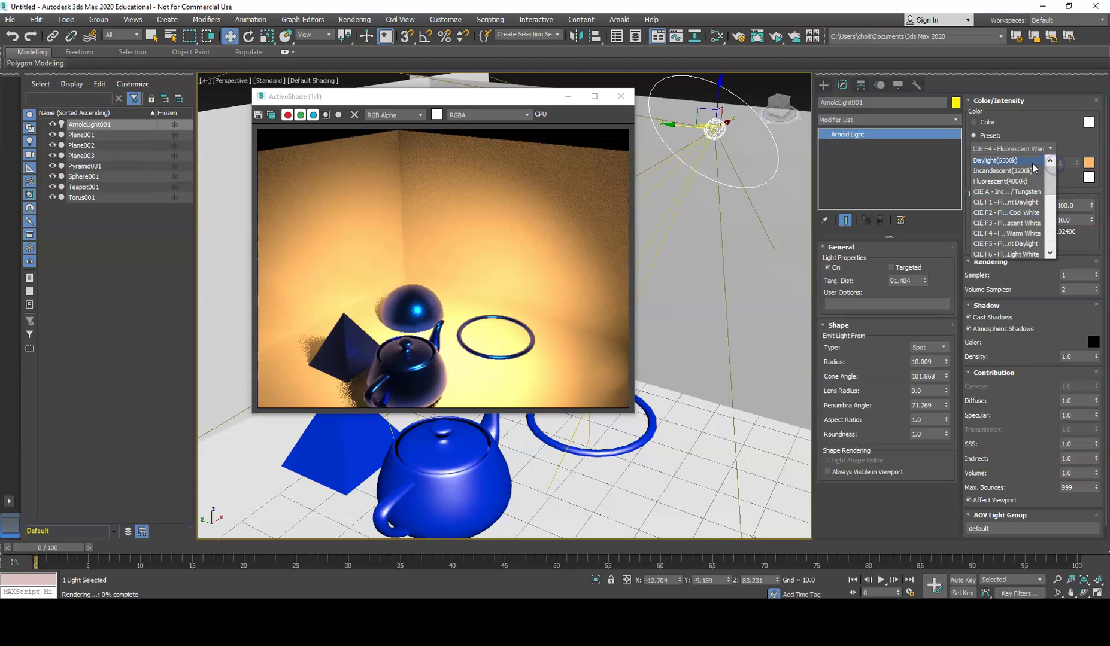
left_click(1032, 161)
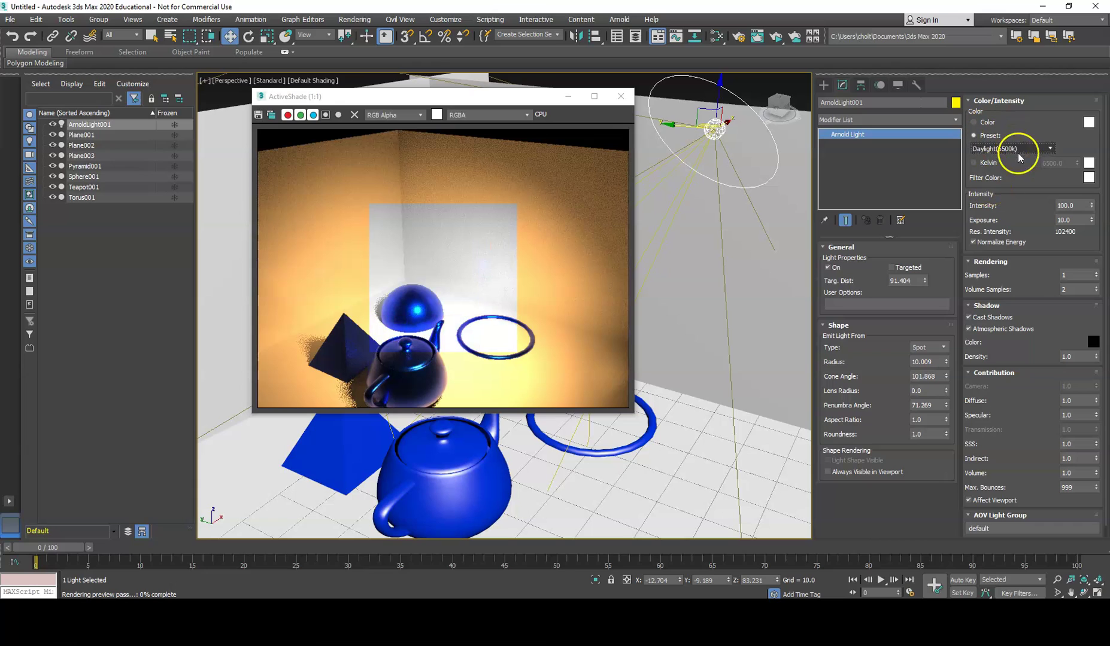
- Define the light's color by Kelvin temperature and set it to 3000
left_click(990, 167)
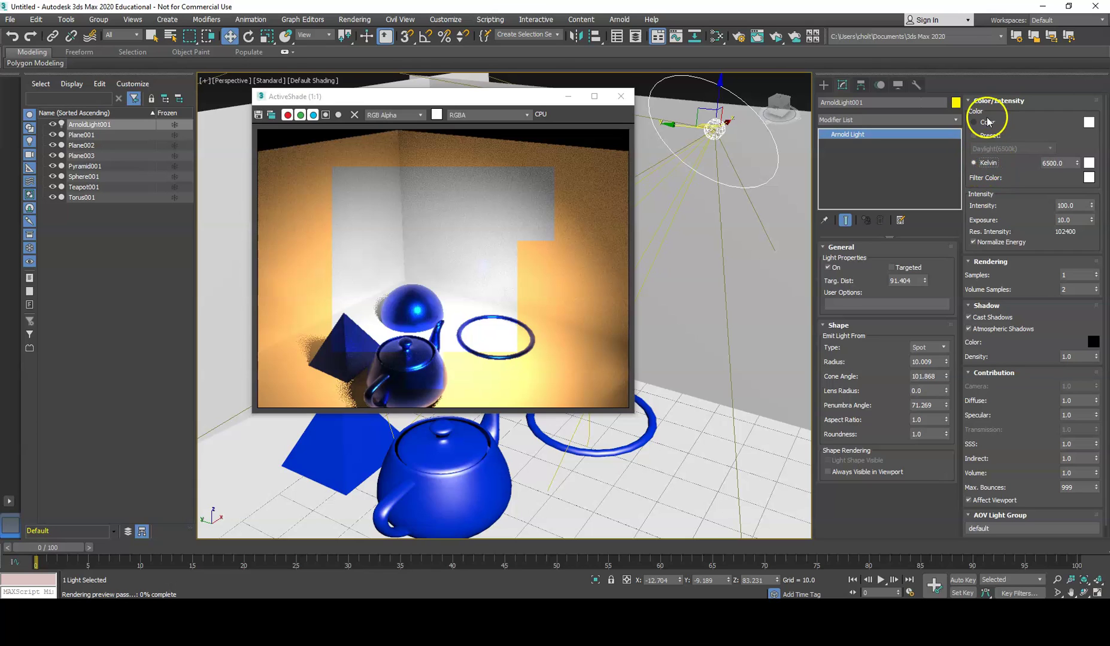
left_click(987, 122)
left_click(988, 162)
left_click(1068, 163)
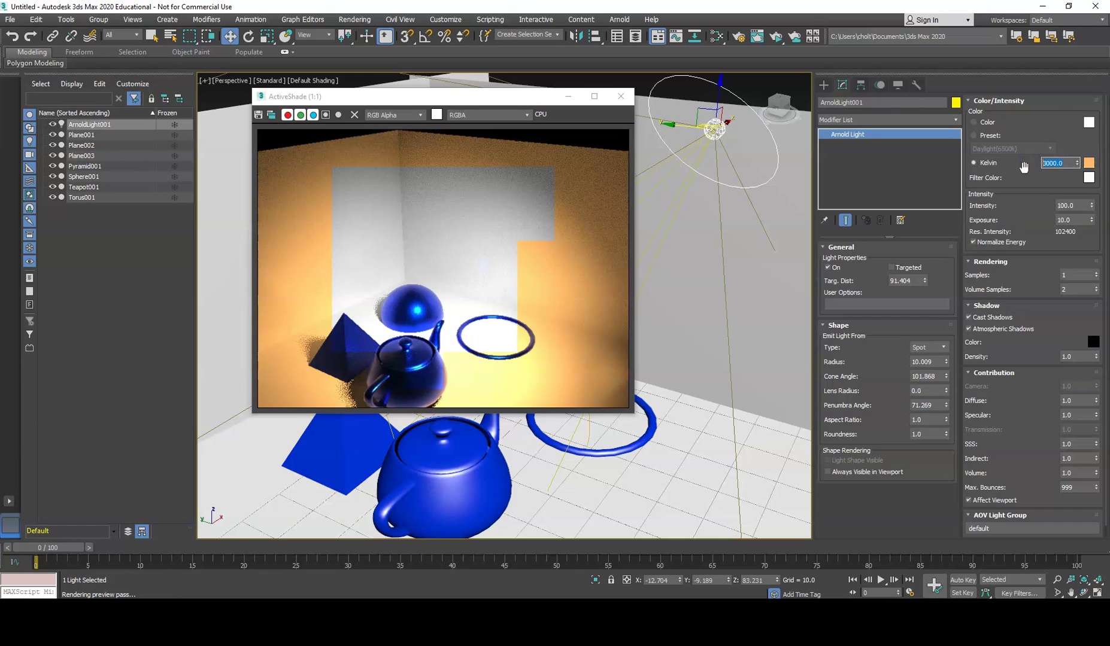
- Try Kelvin temperatures of 4500 and 8000 for the light's color
left_click(1063, 167)
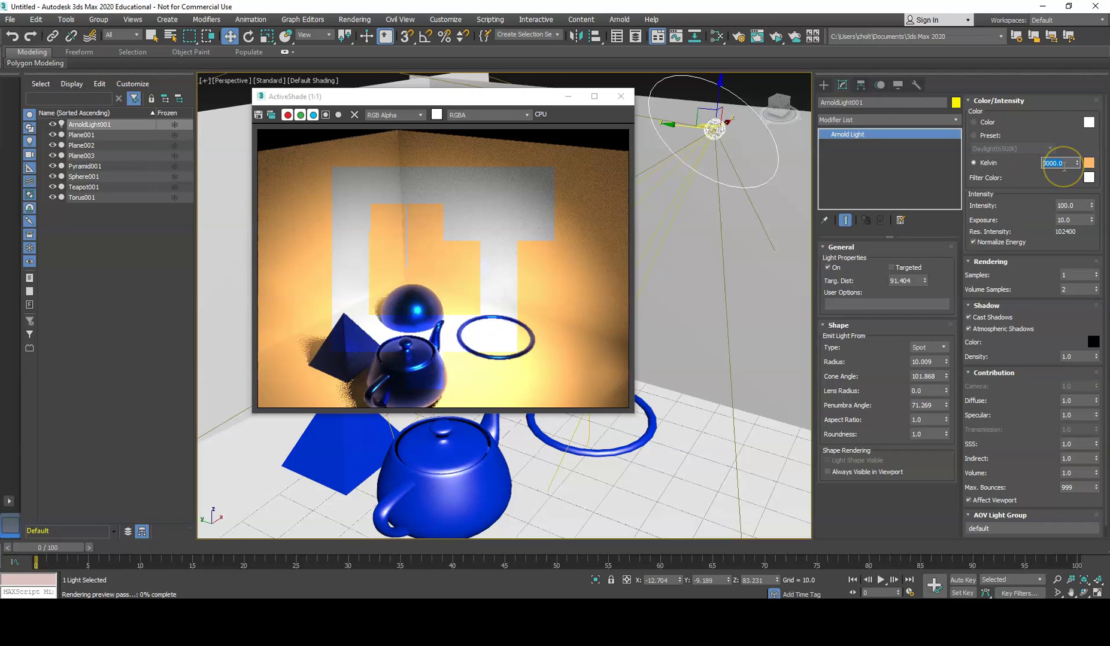
type("4500")
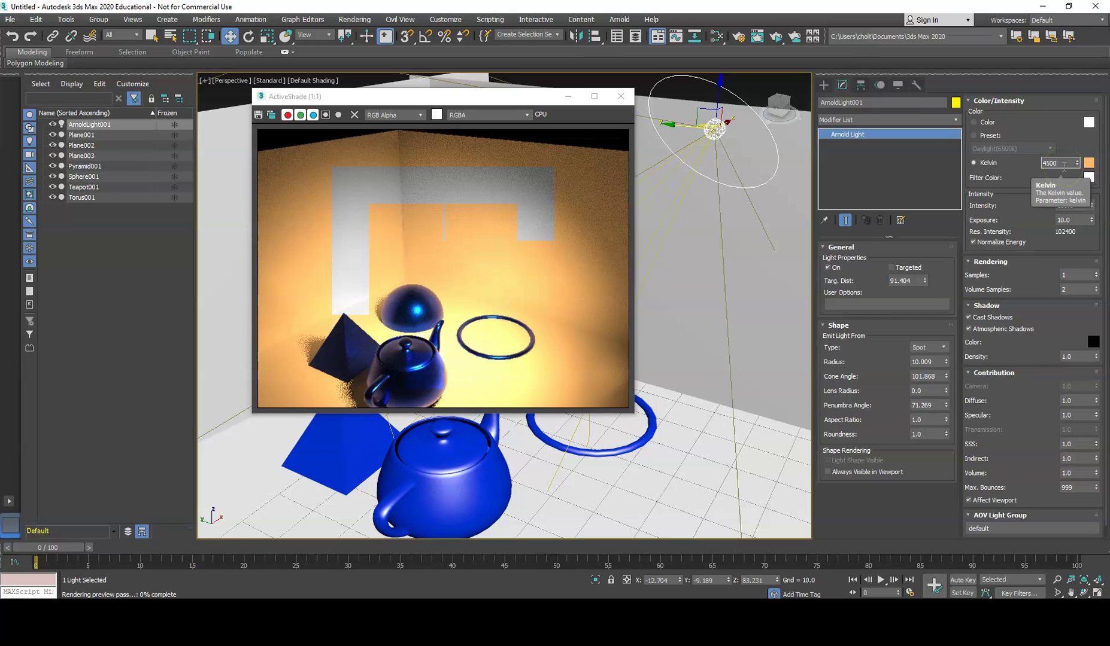
type("8000.0")
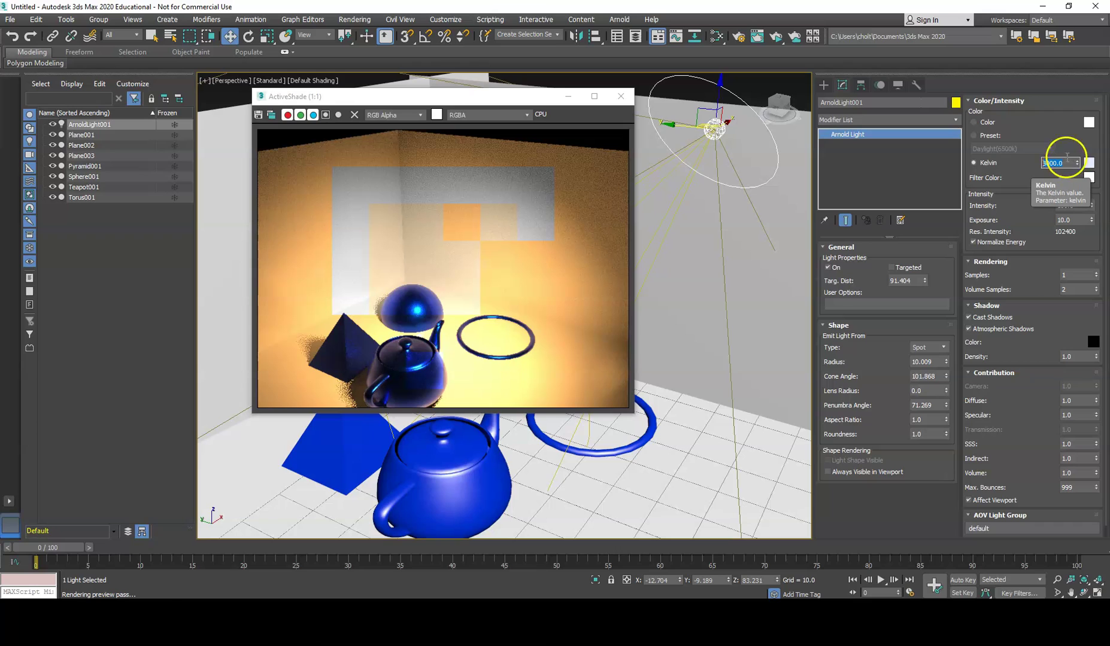
left_click(427, 244)
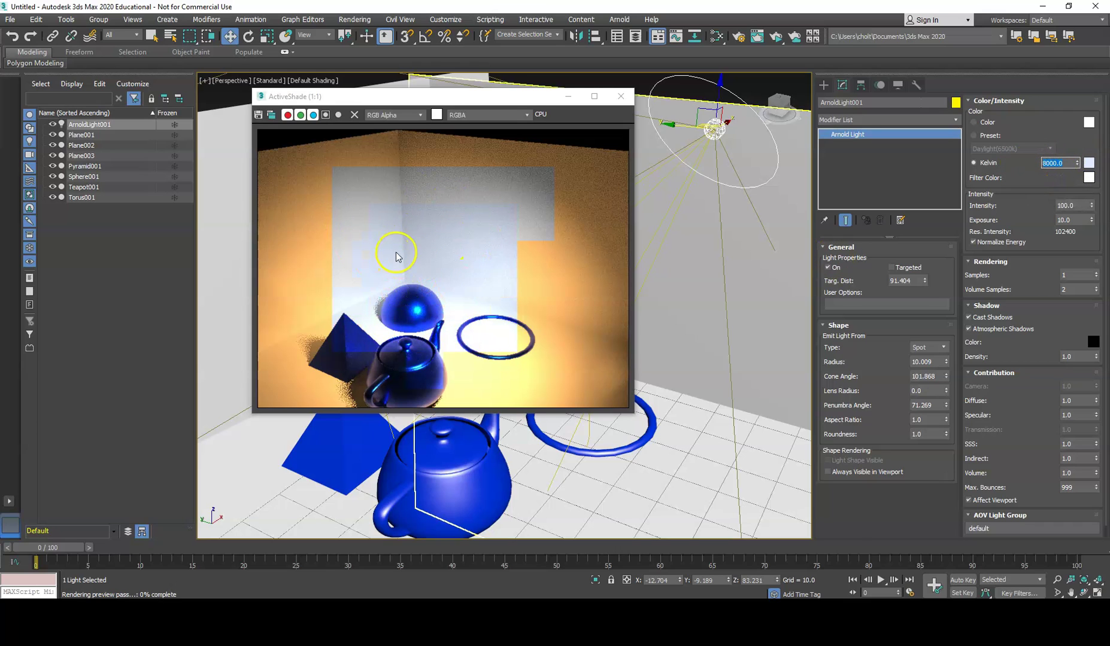
left_click(1077, 162)
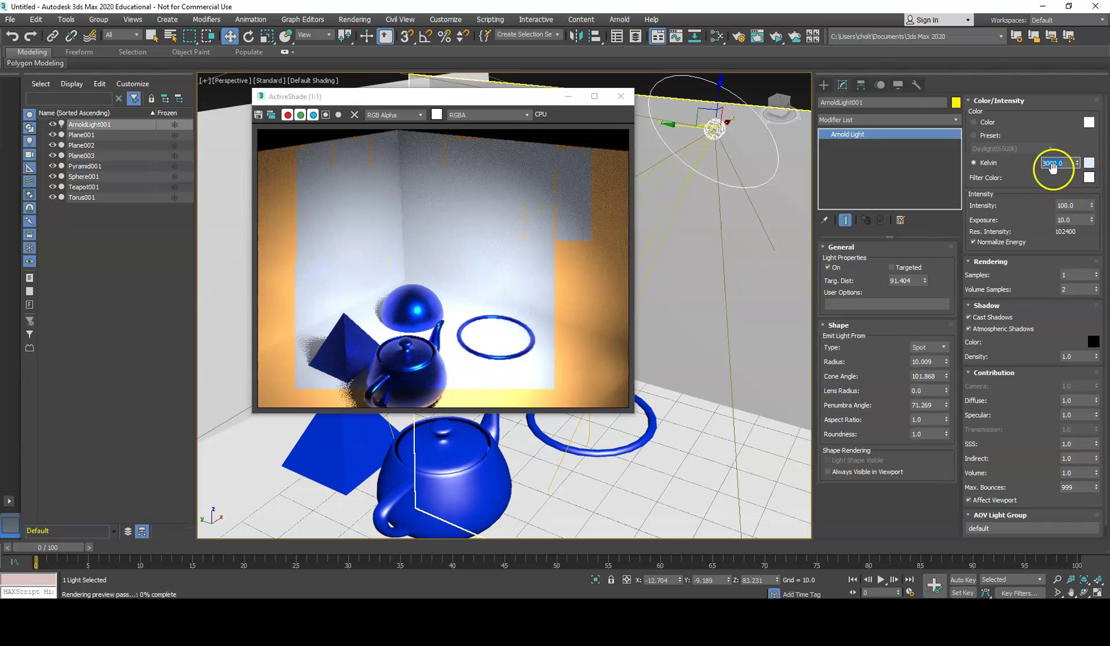
- Return the light to its plain color and raise both Samples and Volume Samples to 3
left_click(973, 123)
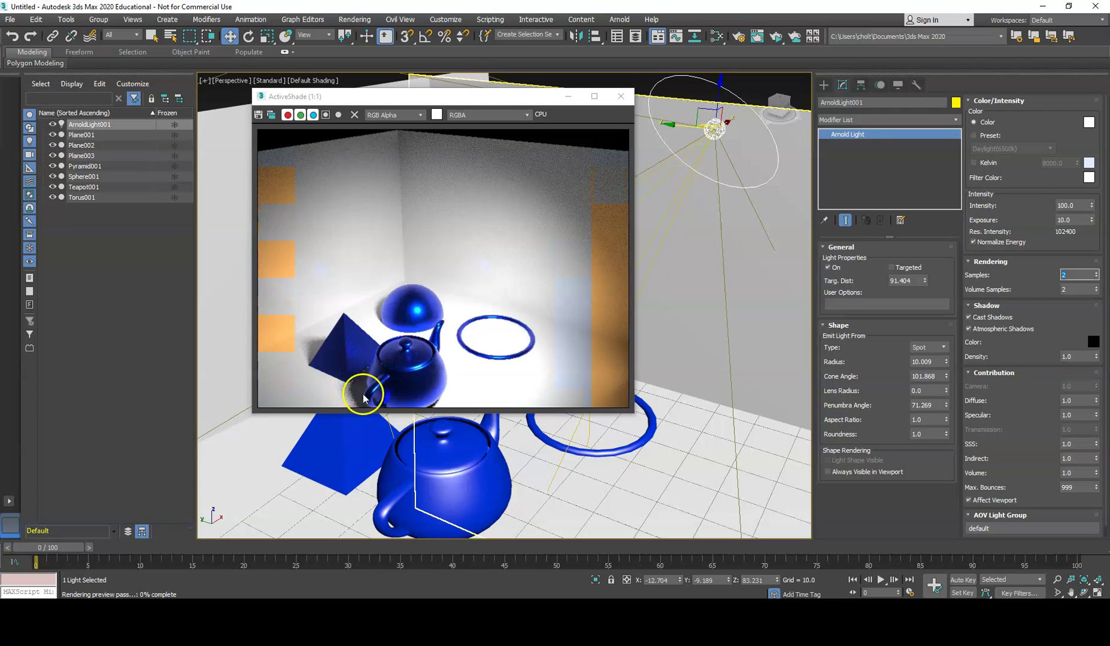
left_click(1097, 272)
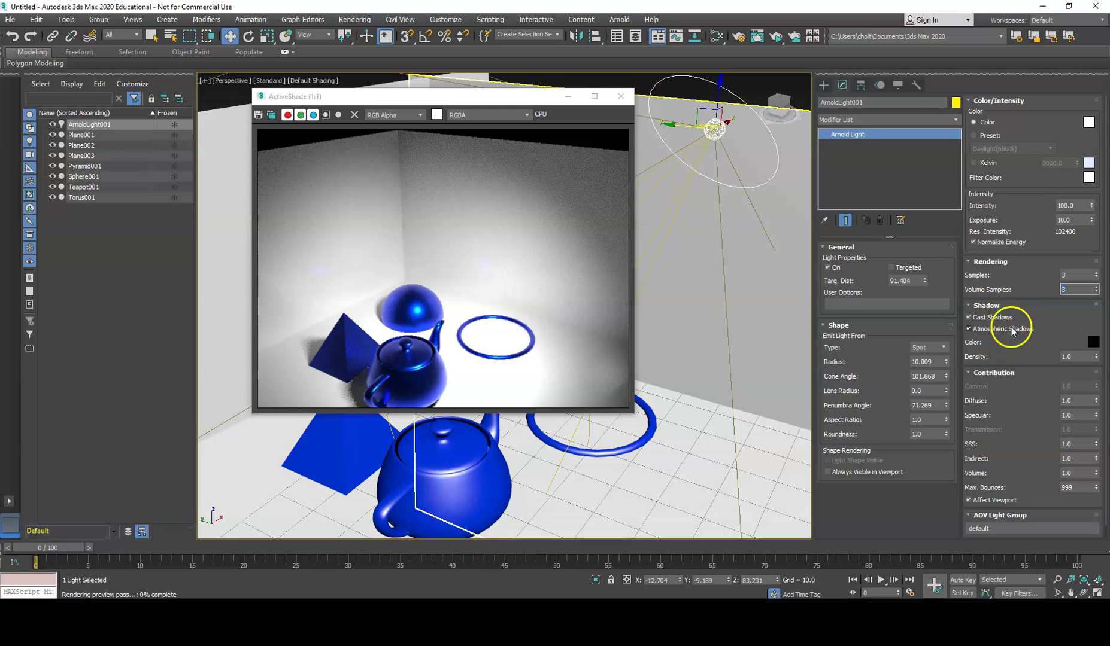
- Turn off Cast Shadows for the light to compare the preview, and enable it again
left_click(990, 318)
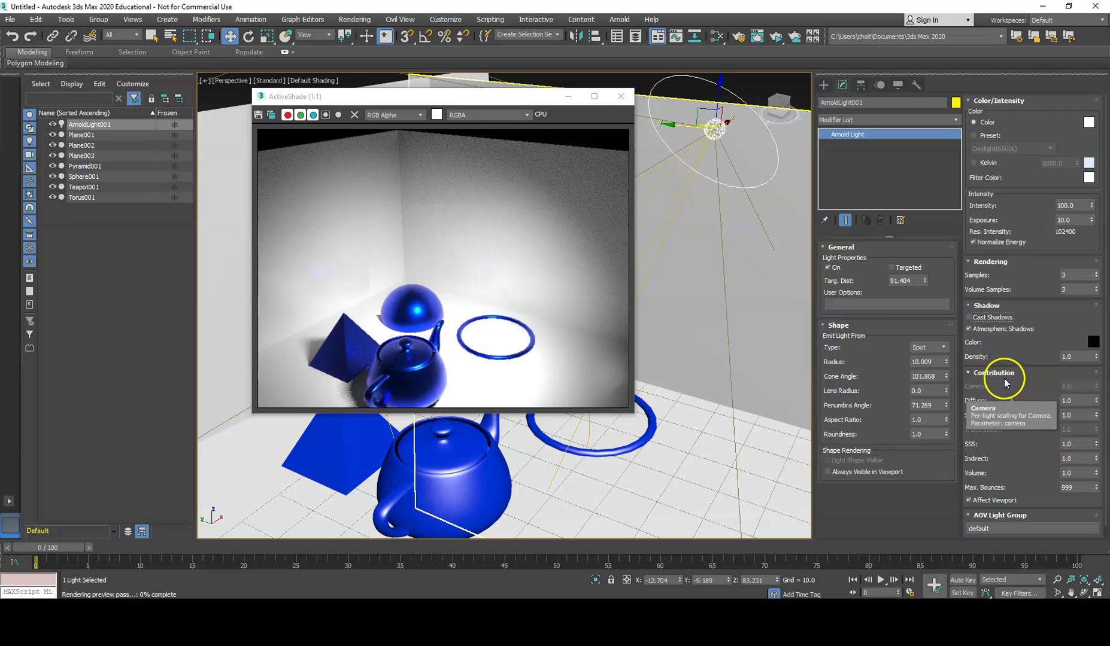
left_click(1000, 336)
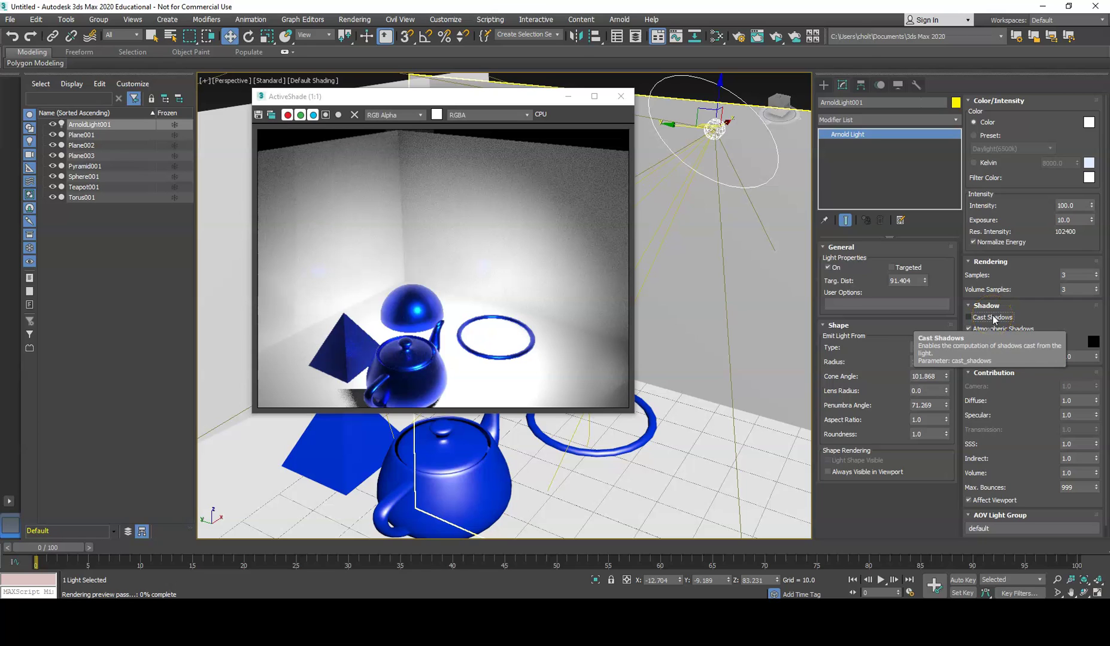
left_click(993, 318)
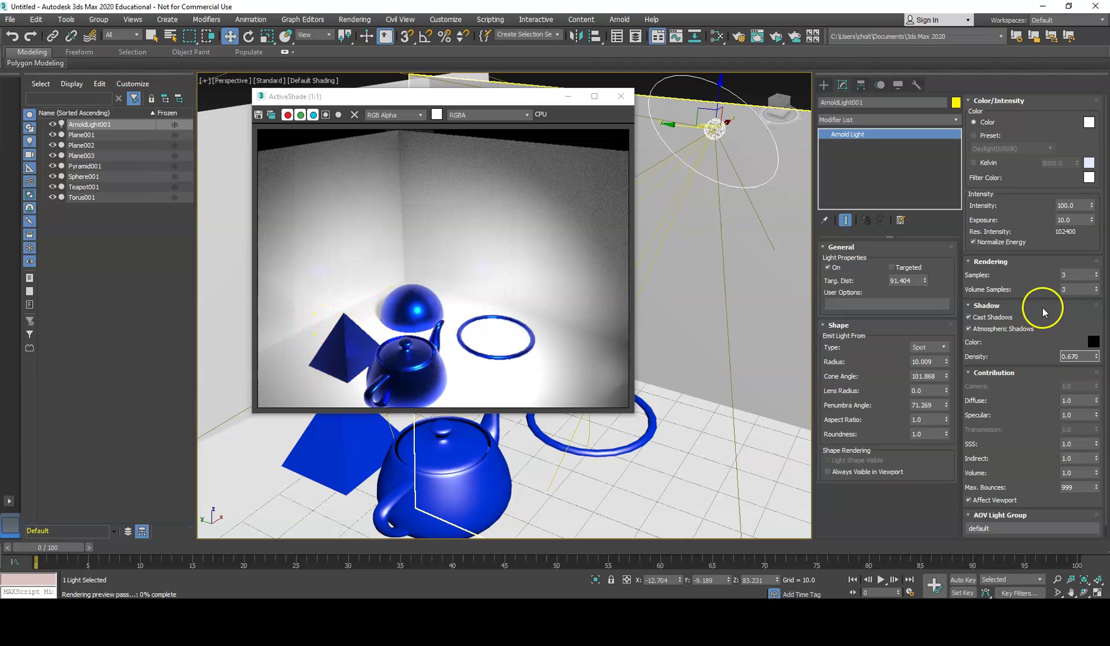
- Restore the shadow density to 1.0 after trying 0.67, and close the ActiveShade preview
left_click_drag(1097, 360, 1094, 238)
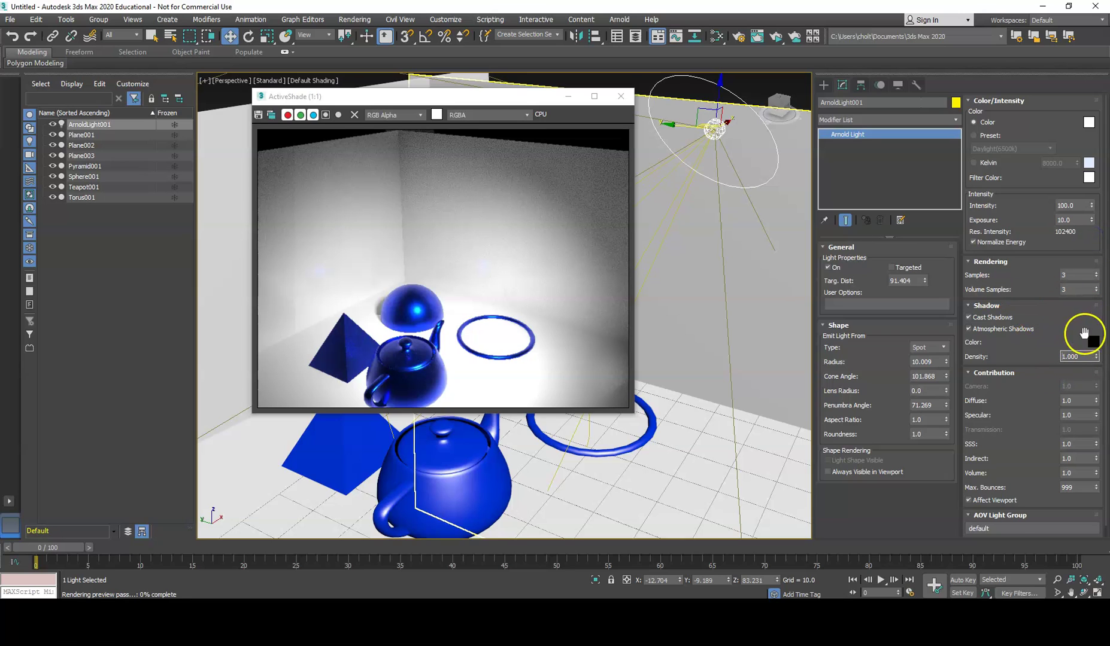
scroll(1041, 344, "down", 1)
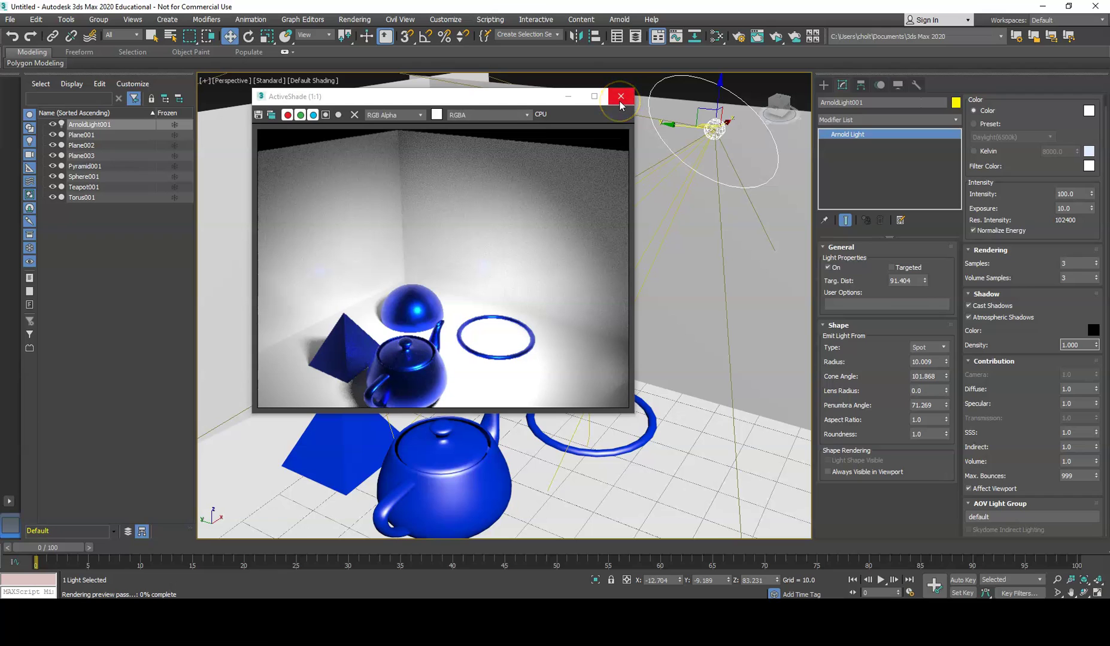
left_click(620, 97)
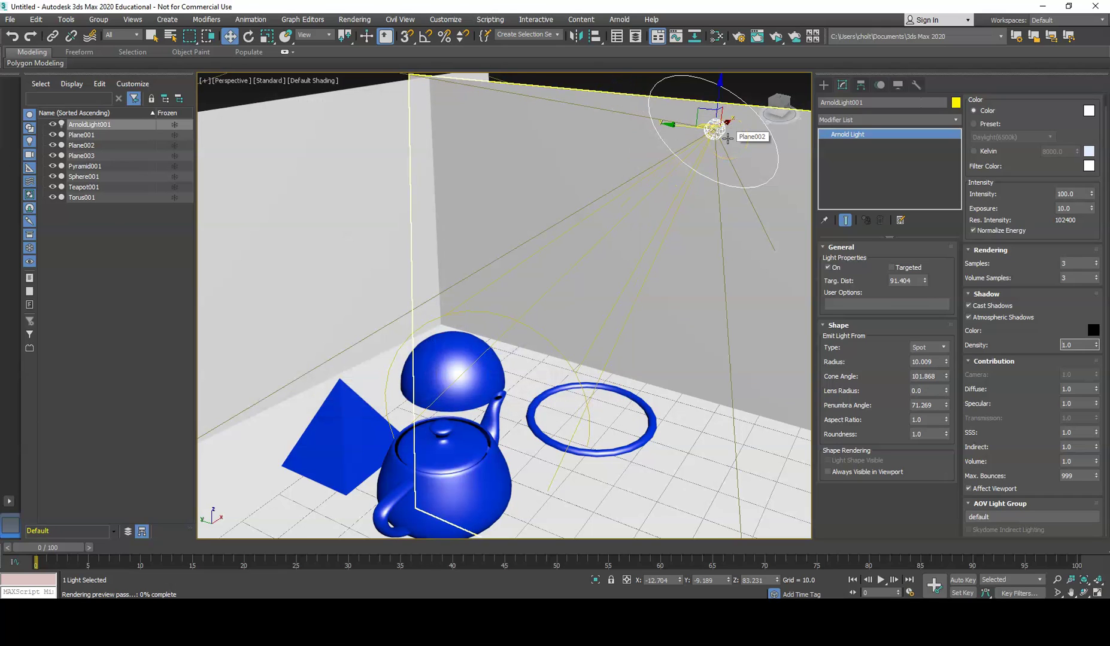
- Change the Arnold light's shape type to Skydome and preview the scene in ActiveShade
left_click(921, 348)
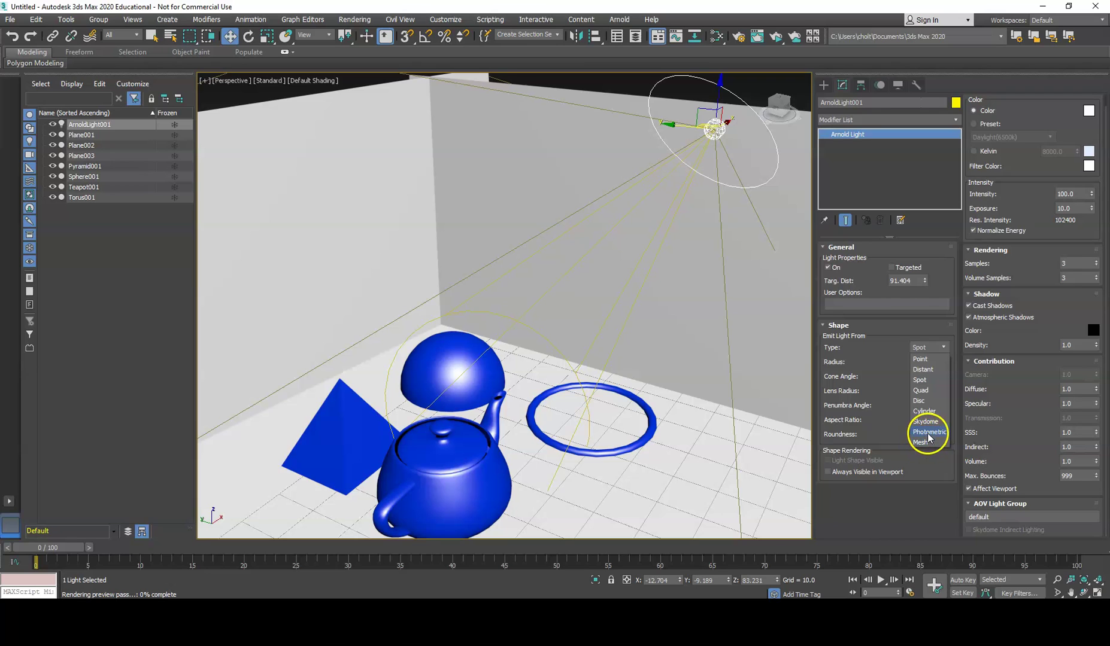
left_click(929, 422)
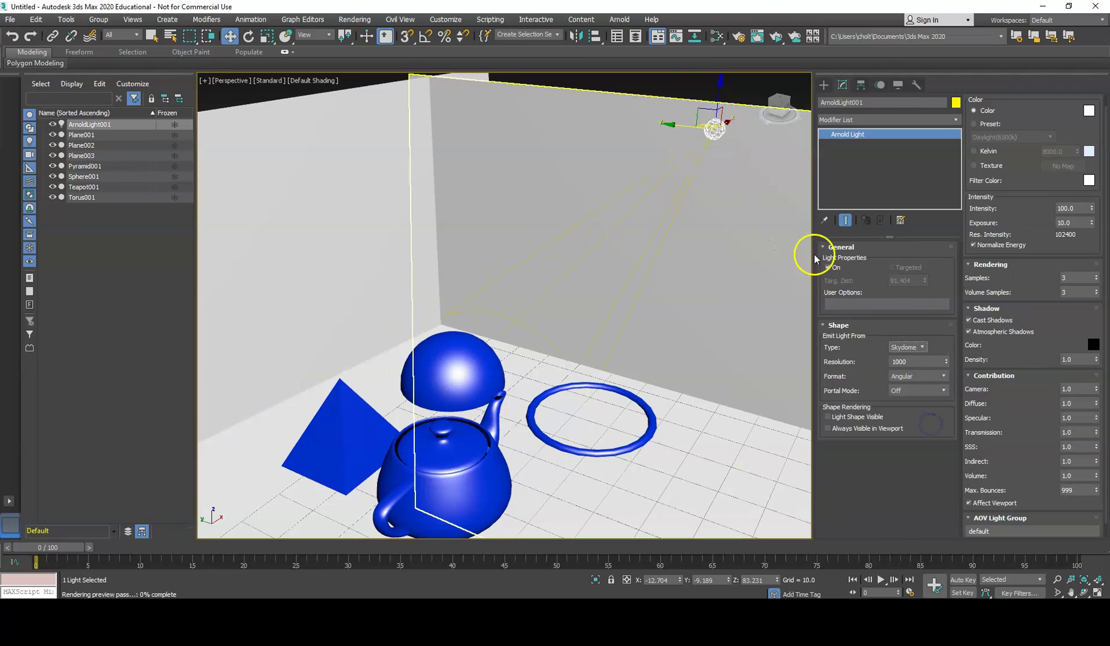
left_click(777, 38)
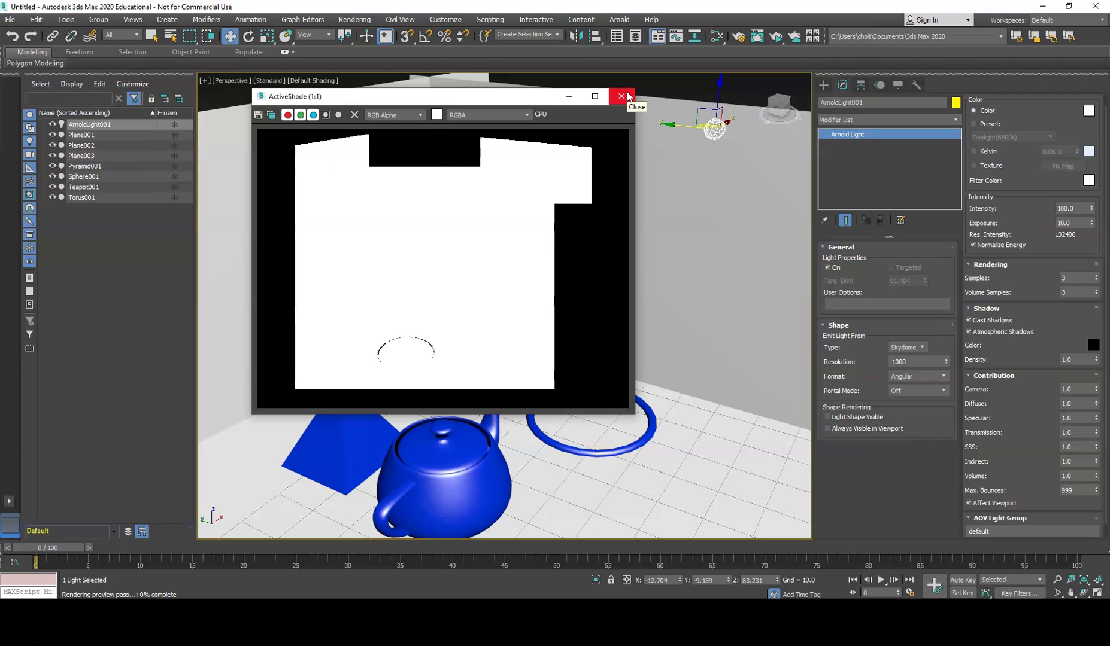
left_click(624, 94)
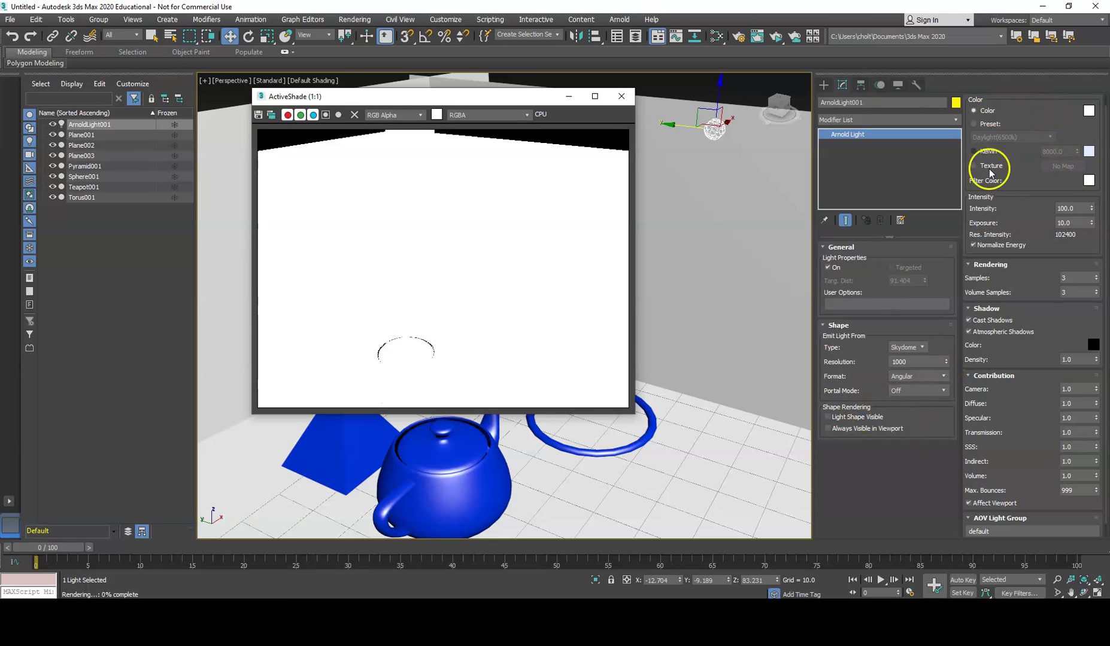
- Color the skydome light with the Daylight (6500K) preset
left_click(975, 123)
left_click(1015, 142)
left_click(1013, 150)
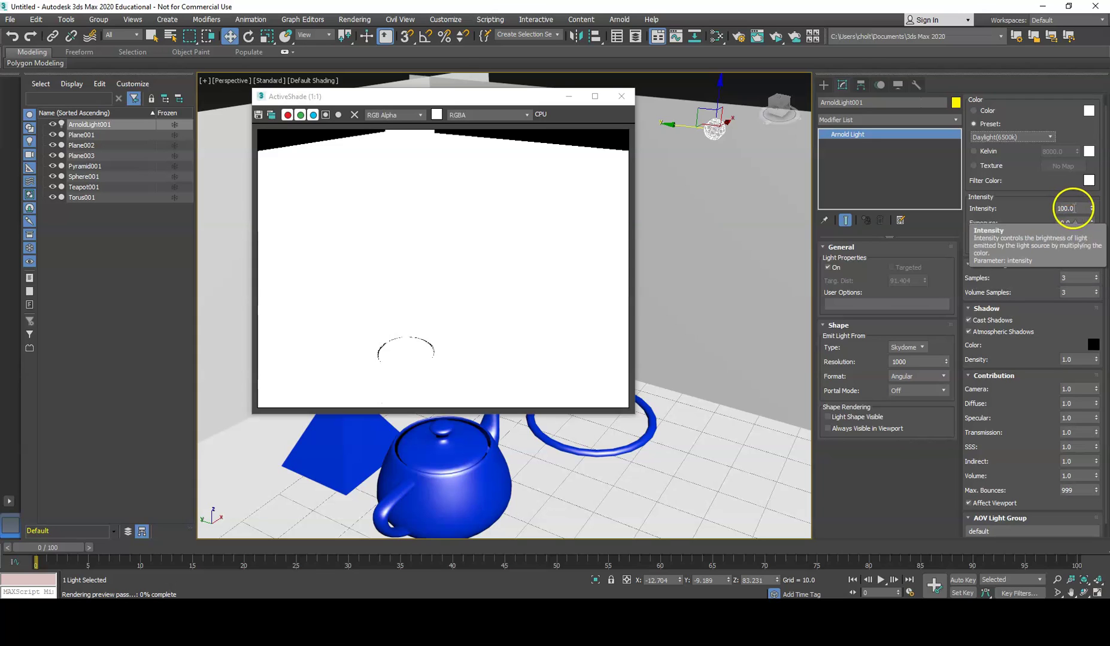
- Reduce the skydome light's exposure to 1.0 and its intensity to 1.0
left_click(1075, 221)
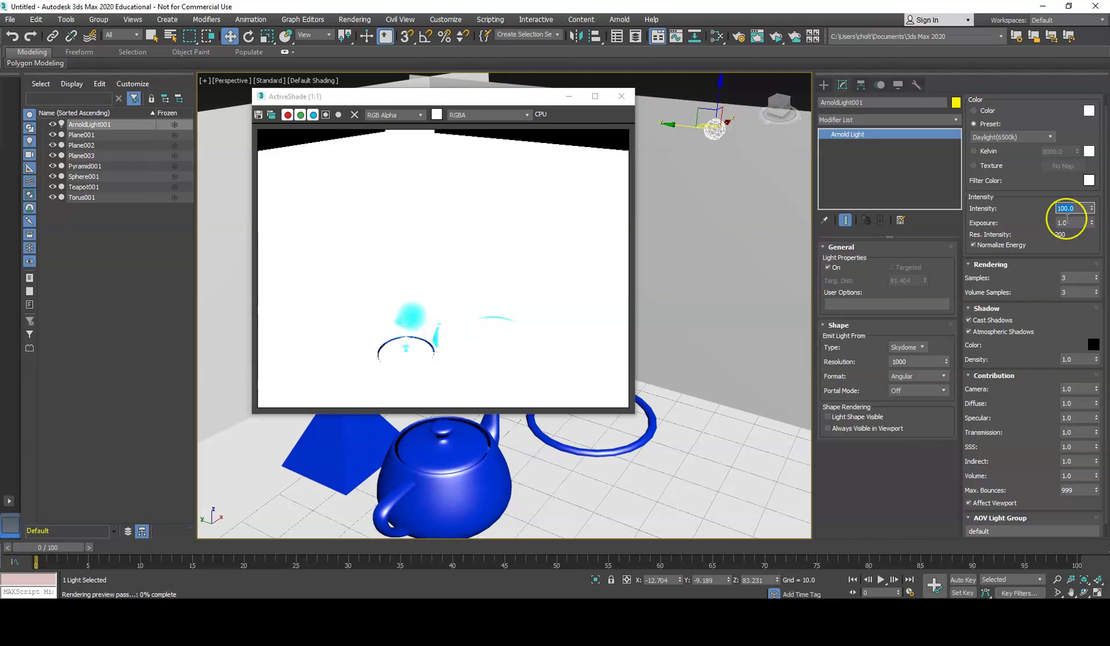
type("1")
key("Return")
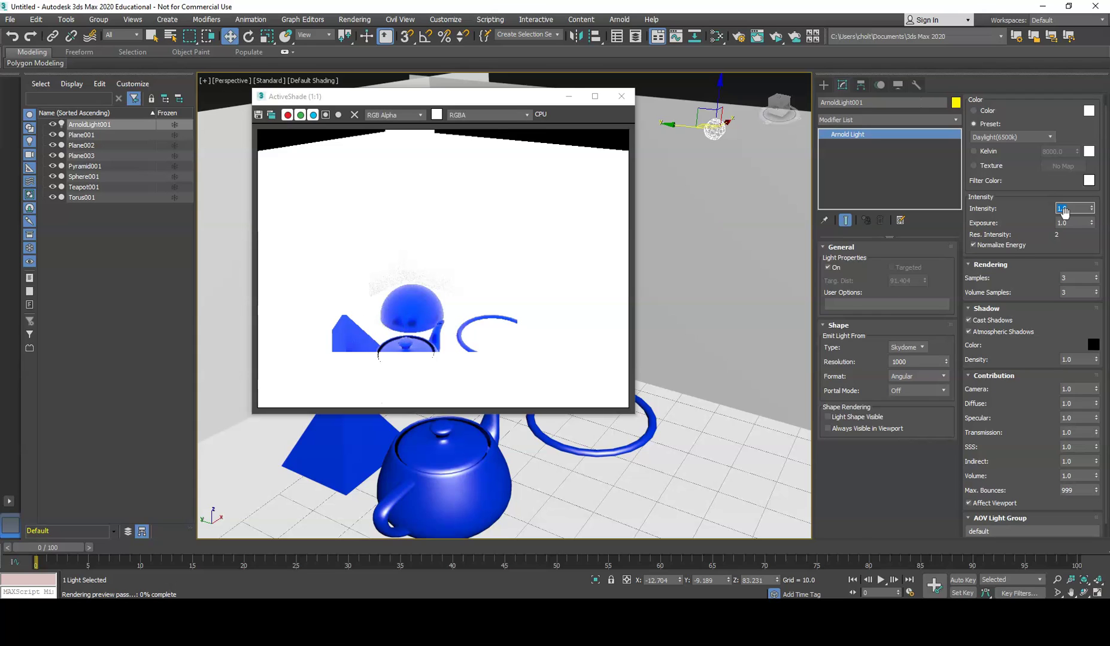
- Close the ActiveShade preview and pull the perspective view back to show the whole room
left_click(624, 97)
scroll(640, 154, "down", 5)
scroll(644, 163, "up", 3)
middle_click_drag(634, 154, 617, 202, "alt")
scroll(617, 202, "down", 5)
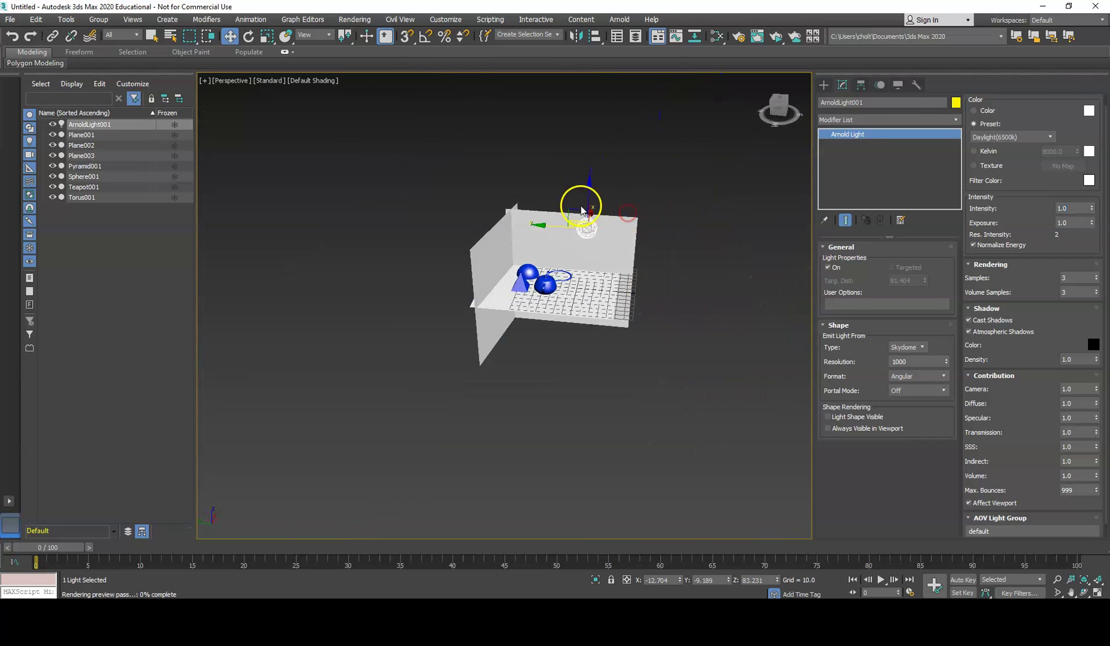
- Move the skydome light high outside the room to about Y -150, Z 242.2 and preview the scene in ActiveShade
left_click_drag(583, 205, 732, 84)
left_click(772, 37)
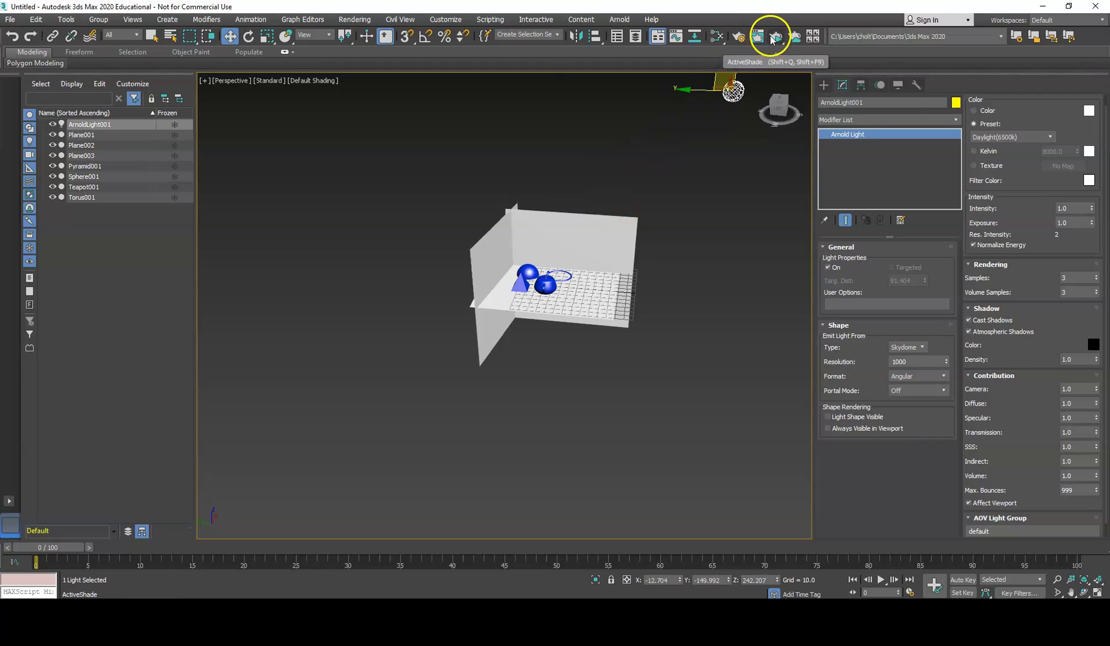
left_click(776, 83)
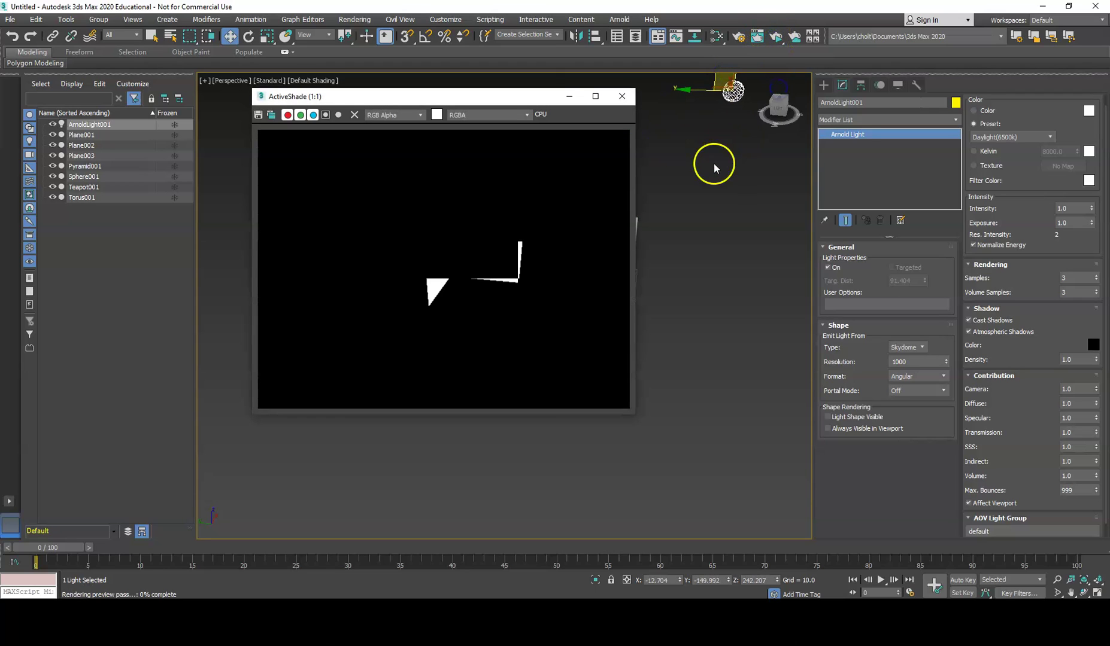
middle_click_drag(670, 167, 721, 167, "alt")
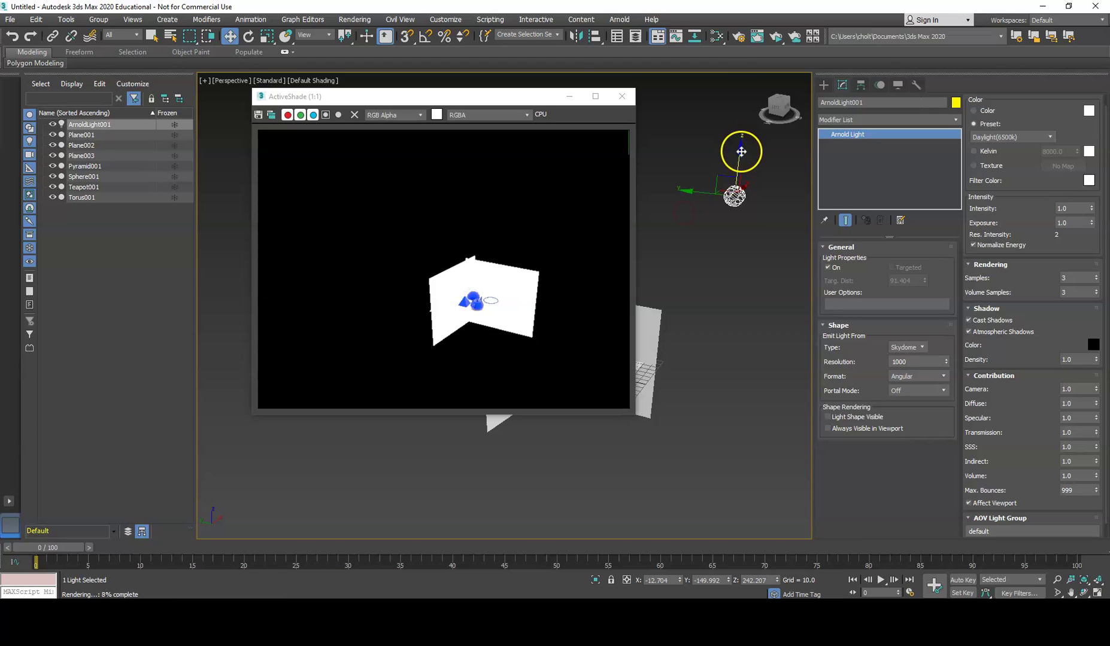
- Move the skydome light below the room to about Y 27.1, Z -145.8 with the ActiveShade preview running
left_click_drag(741, 151, 693, 462)
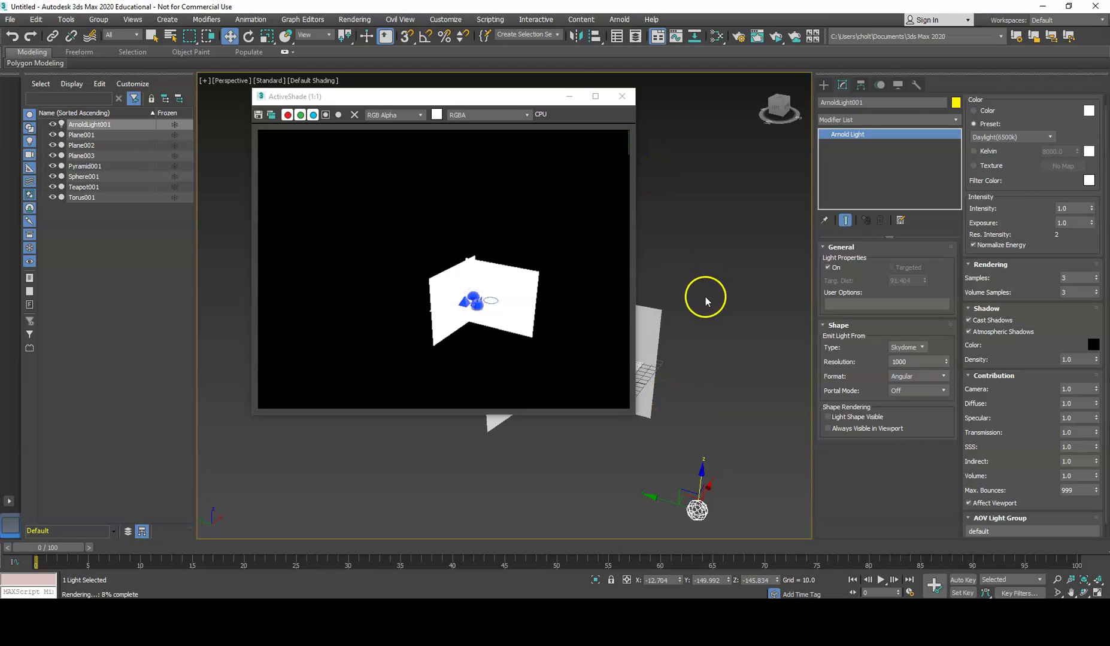
middle_click_drag(692, 331, 720, 322, "alt")
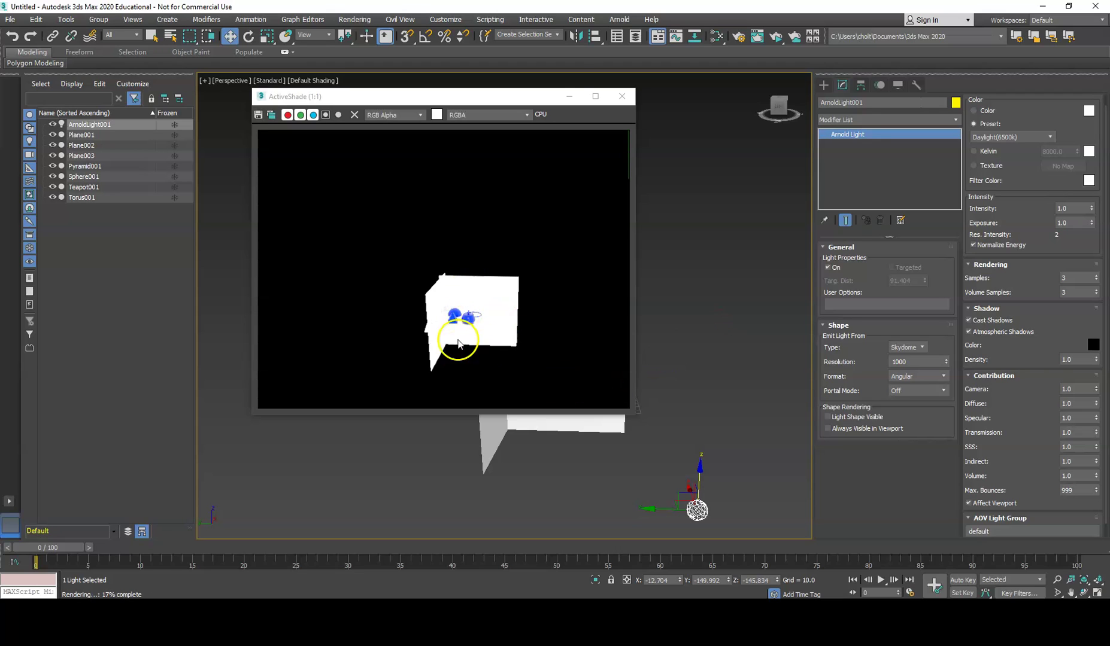
left_click_drag(651, 509, 506, 497)
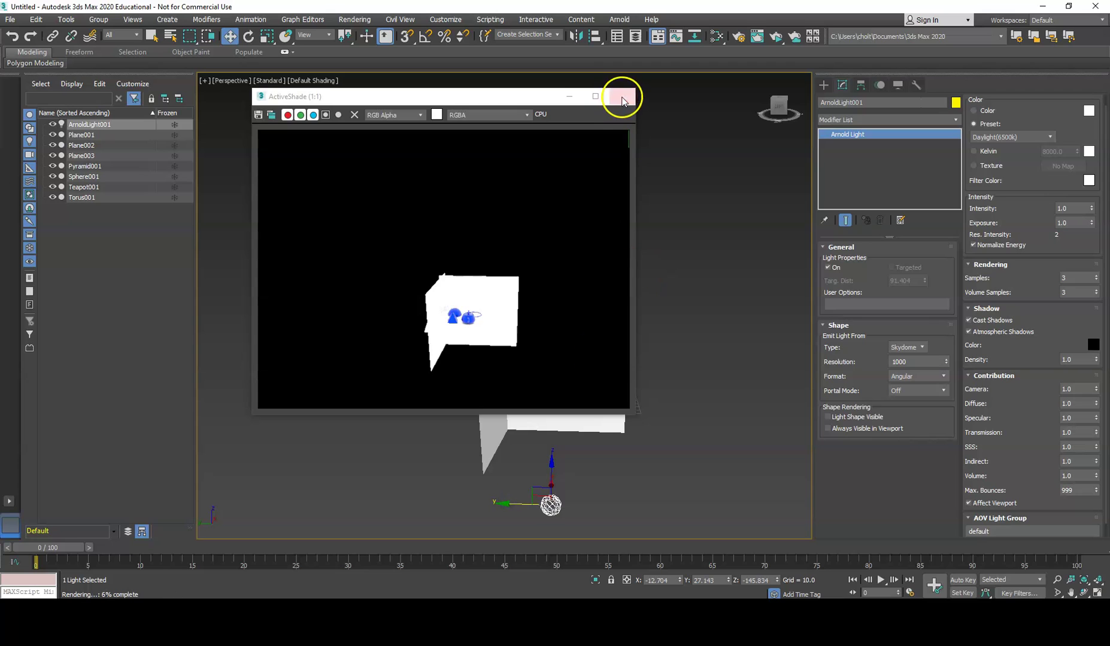
- View the room from its other side and try to scale the skydome light
middle_click_drag(696, 409, 738, 464, "alt")
middle_click_drag(367, 372, 505, 358)
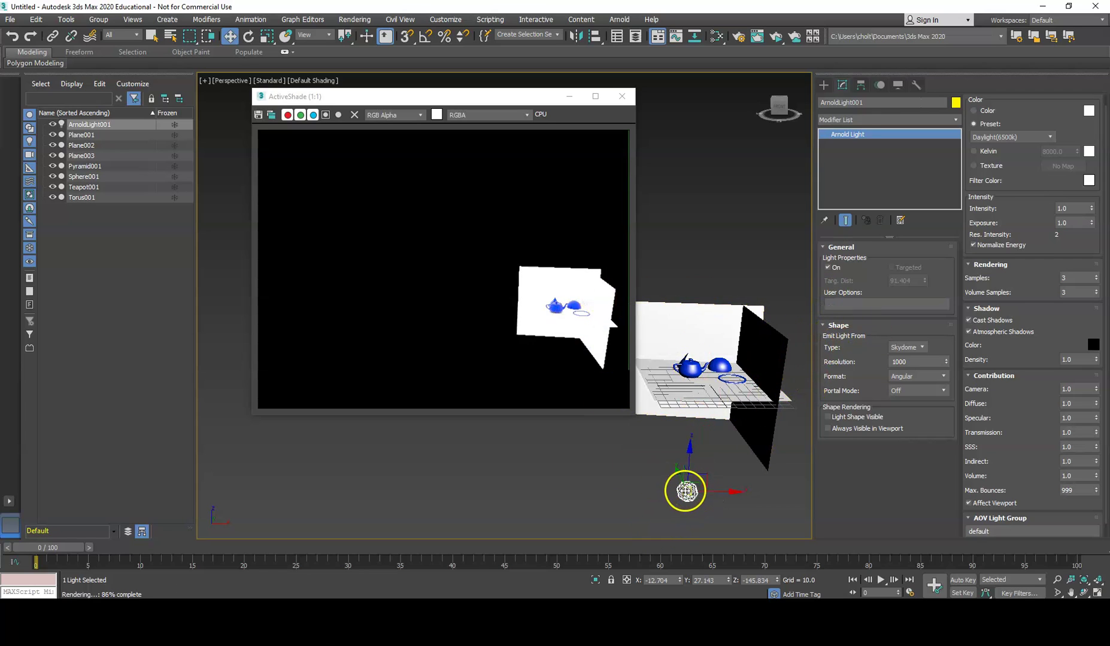
key("e")
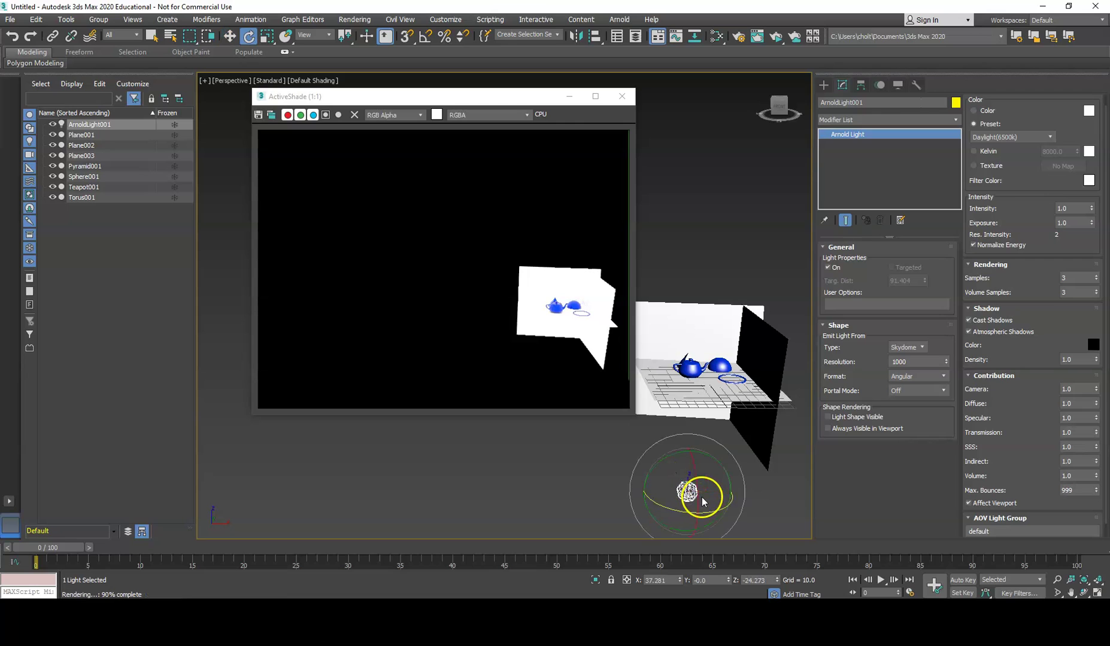
key("r")
left_click_drag(686, 483, 686, 484)
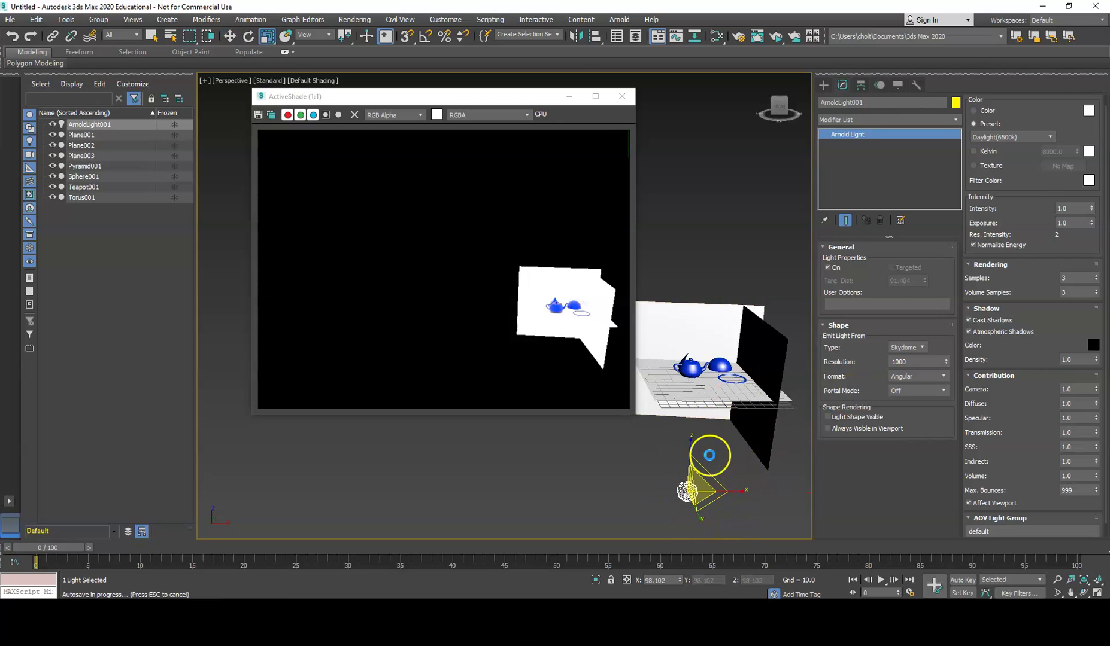
- Delete the skydome light and close the ActiveShade preview
key("Delete")
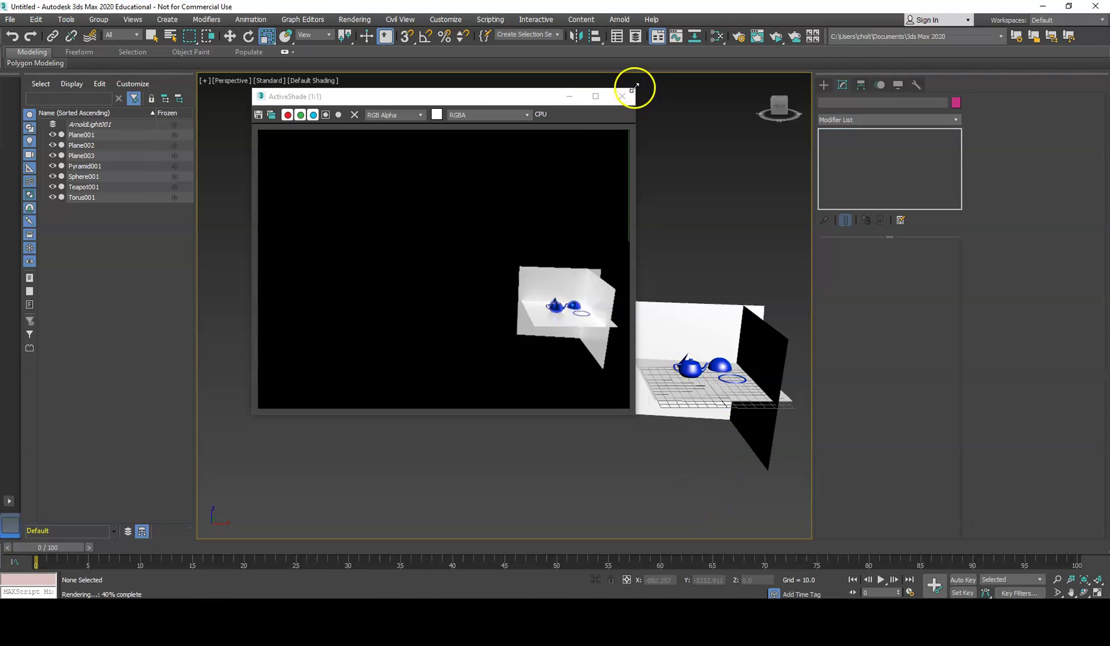
left_click(632, 90)
middle_click_drag(602, 240, 595, 311, "alt")
scroll(584, 332, "up", 3)
- Start a photometric Sun Positioner and install its Sun & Sky environment
left_click(823, 86)
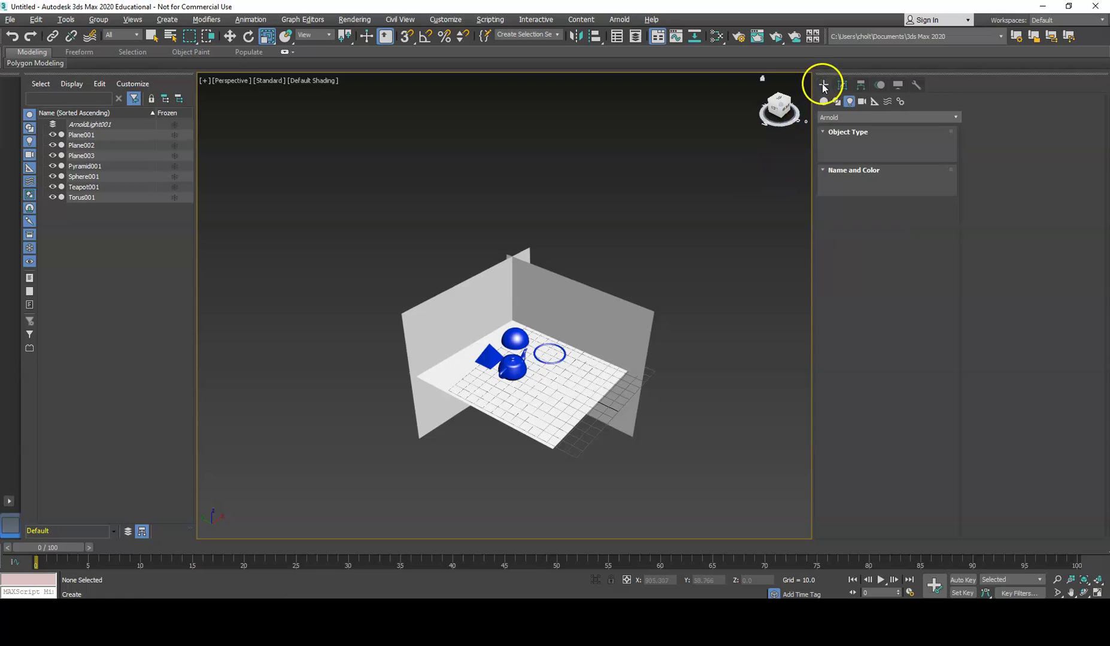
left_click(851, 118)
left_click(853, 128)
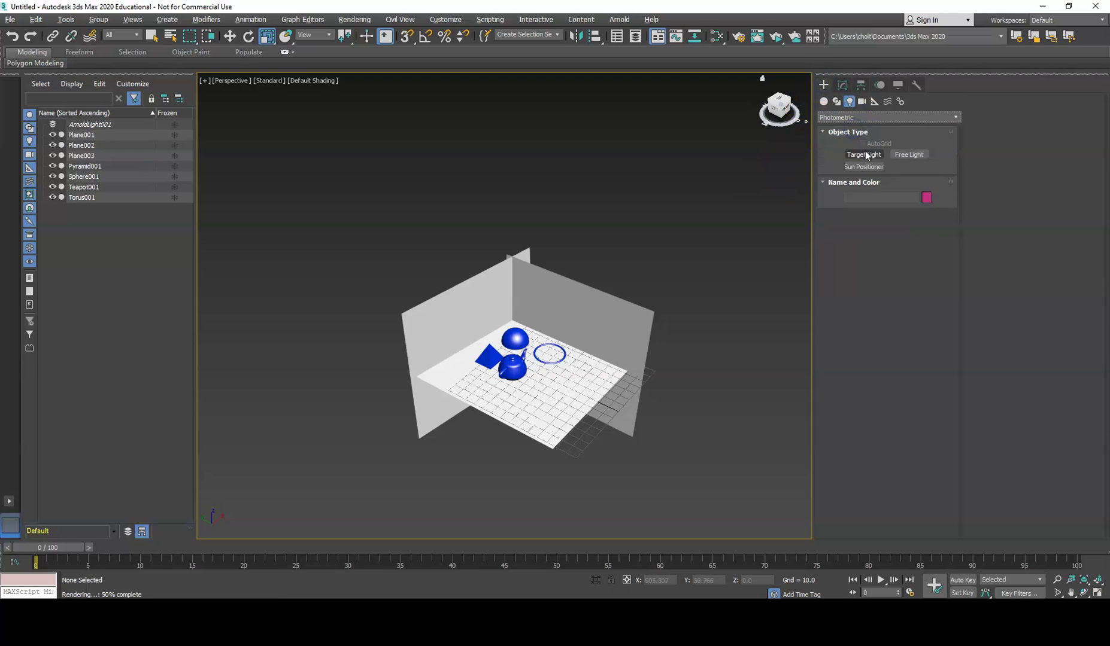
left_click(866, 167)
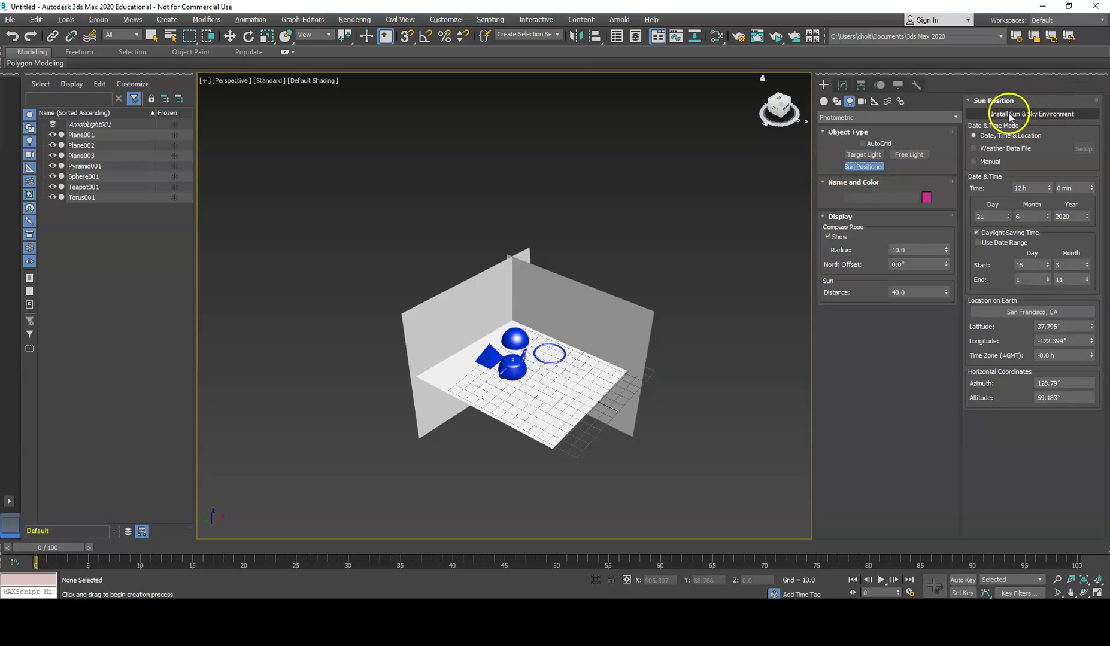
left_click(1023, 113)
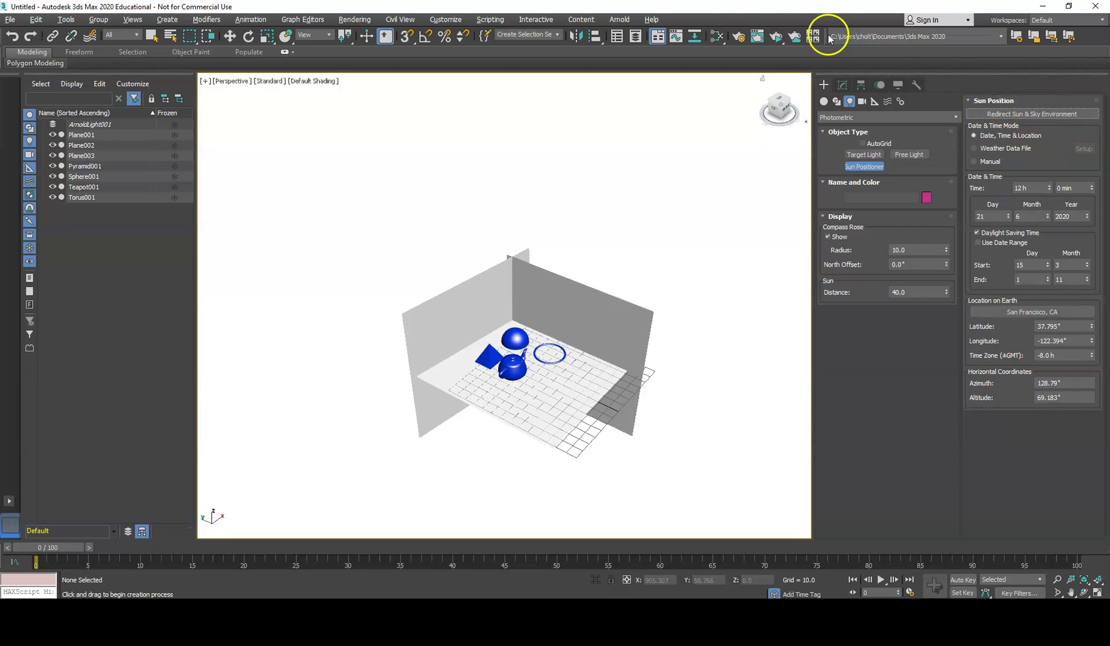
- Preview the sun-and-sky lighting in ActiveShade, first on the whole room and again close to the objects
left_click(778, 36)
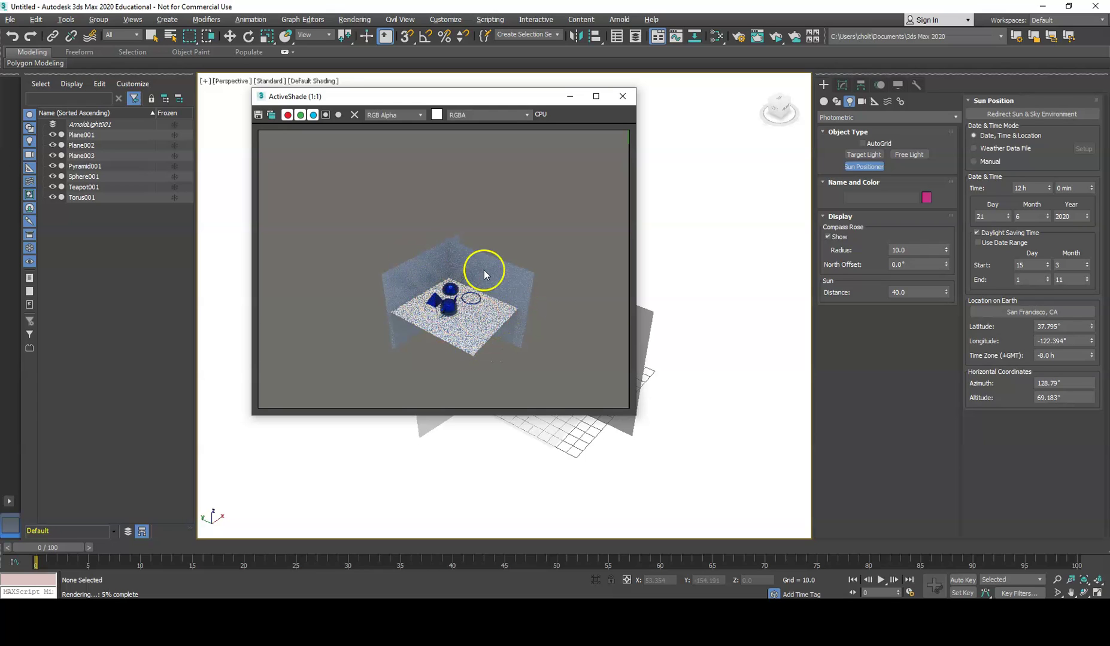
left_click(623, 96)
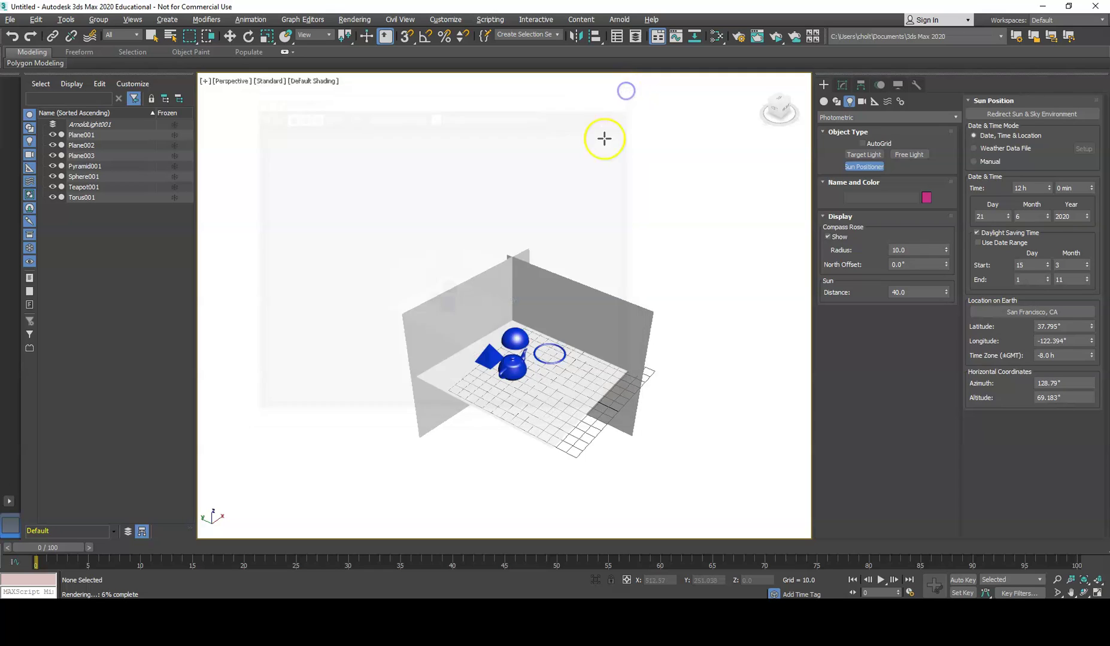
middle_click_drag(624, 90, 653, 293, "alt")
scroll(530, 310, "up", 5)
scroll(521, 246, "down", 3)
left_click(776, 37)
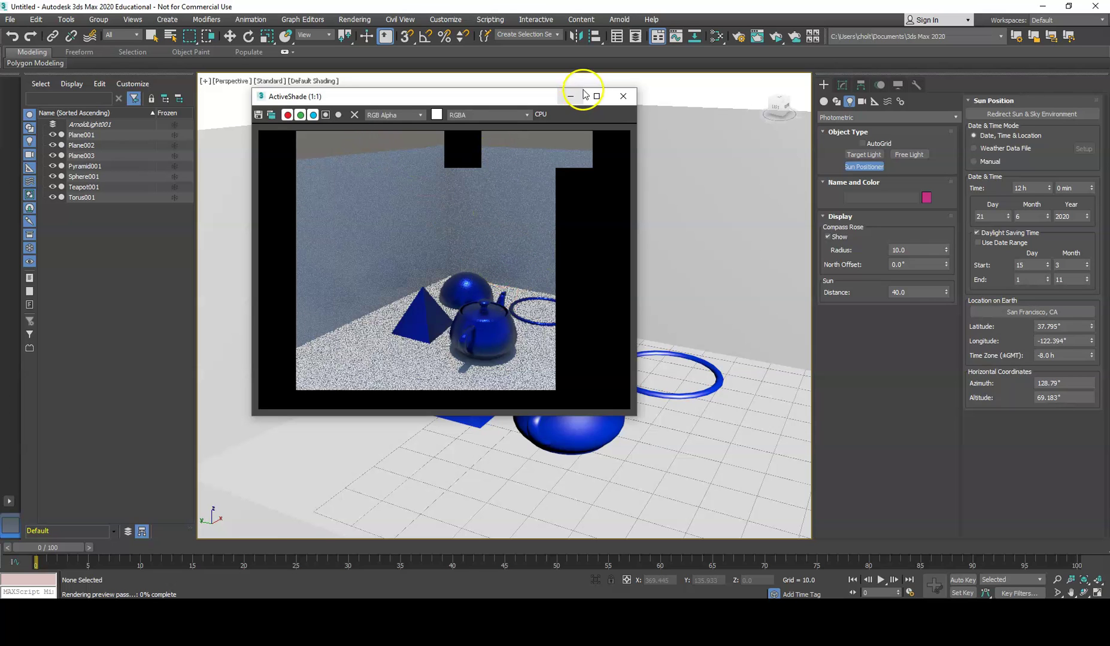
left_click(623, 96)
- Preview the scene in ActiveShade from a low angle that looks past the wall to the sky and horizon
middle_click_drag(609, 124, 598, 180, "alt")
middle_click_drag(527, 209, 634, 212, "alt")
left_click(777, 35)
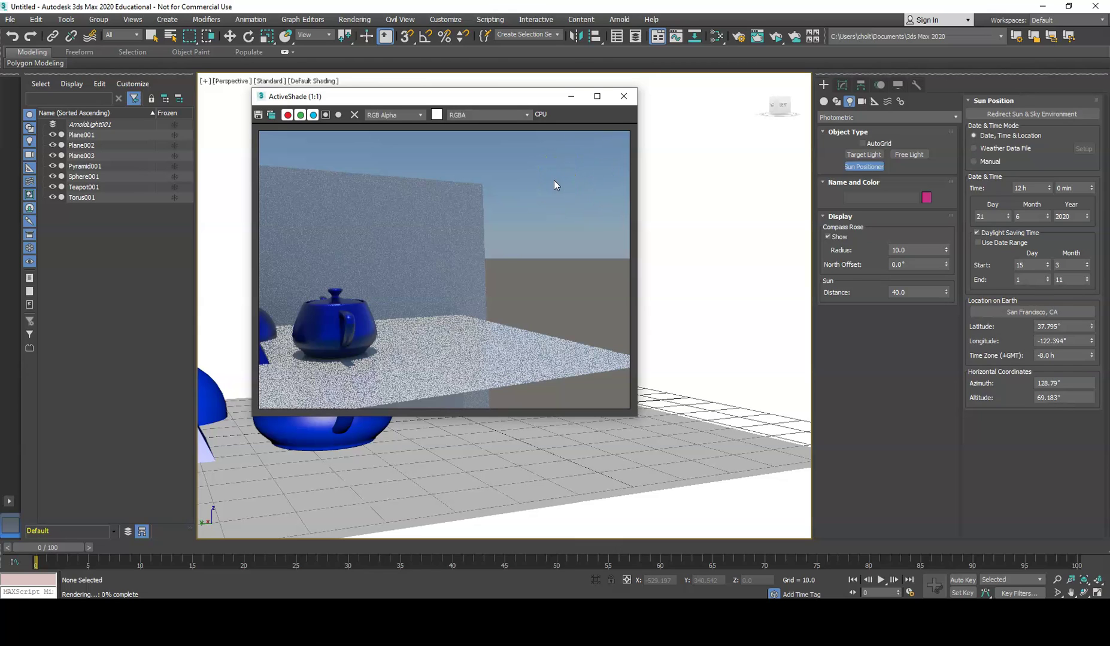
left_click(625, 96)
- Run ActiveShade on a close view of the teapot and place the preview window clear of the viewport objects
middle_click_drag(693, 217, 471, 277, "alt")
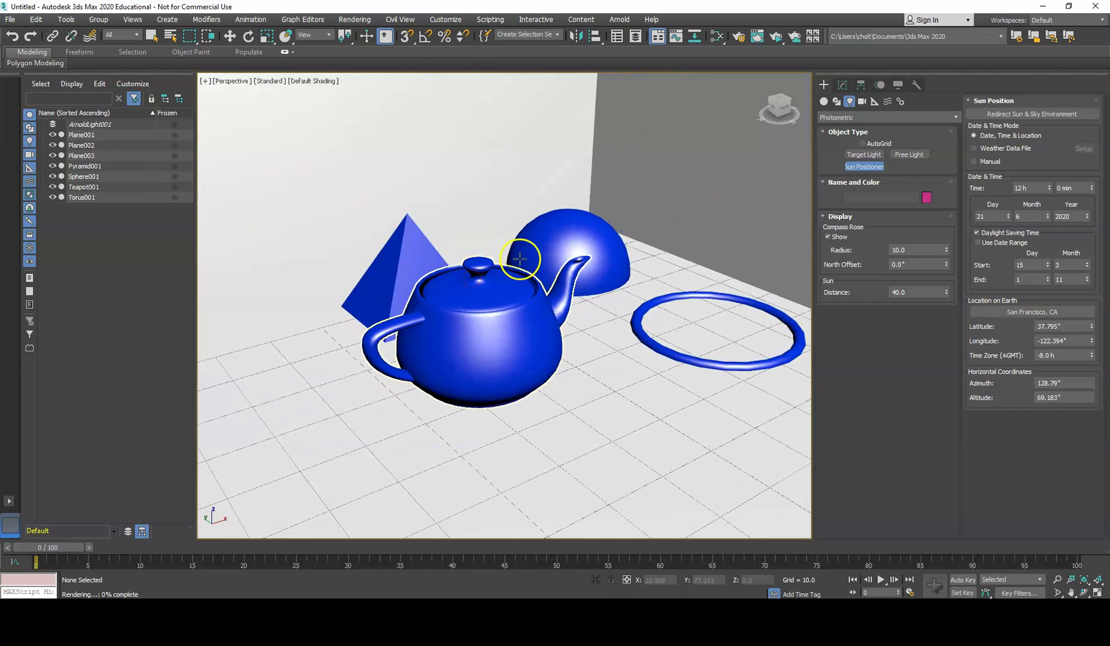
scroll(564, 248, "up", 4)
middle_click_drag(569, 239, 579, 187, "alt")
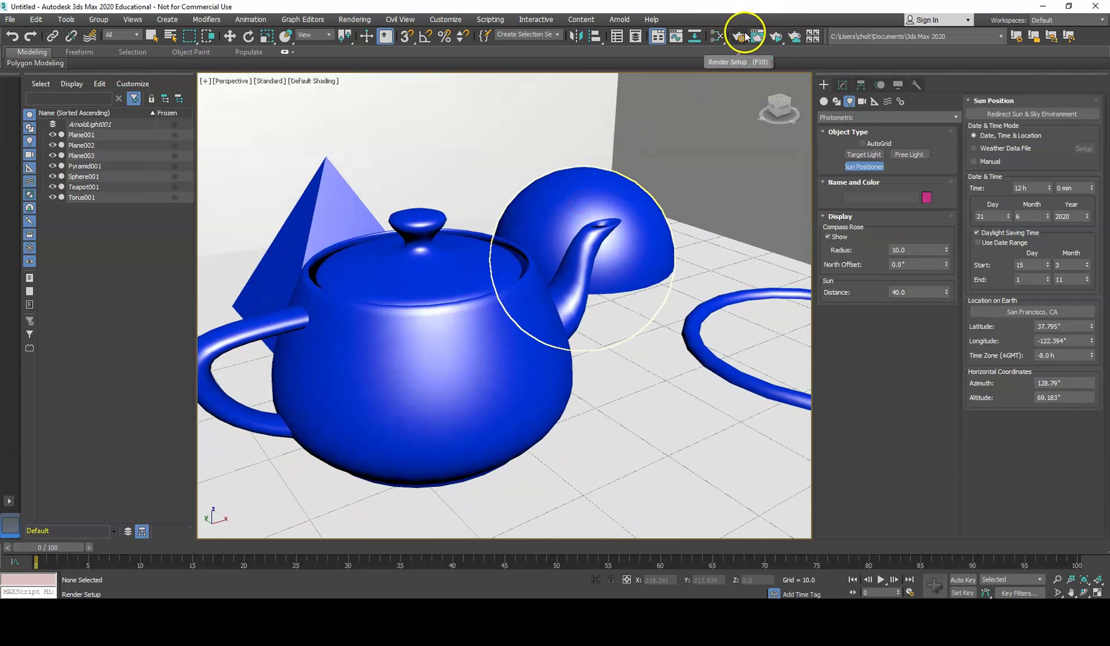
left_click(768, 37)
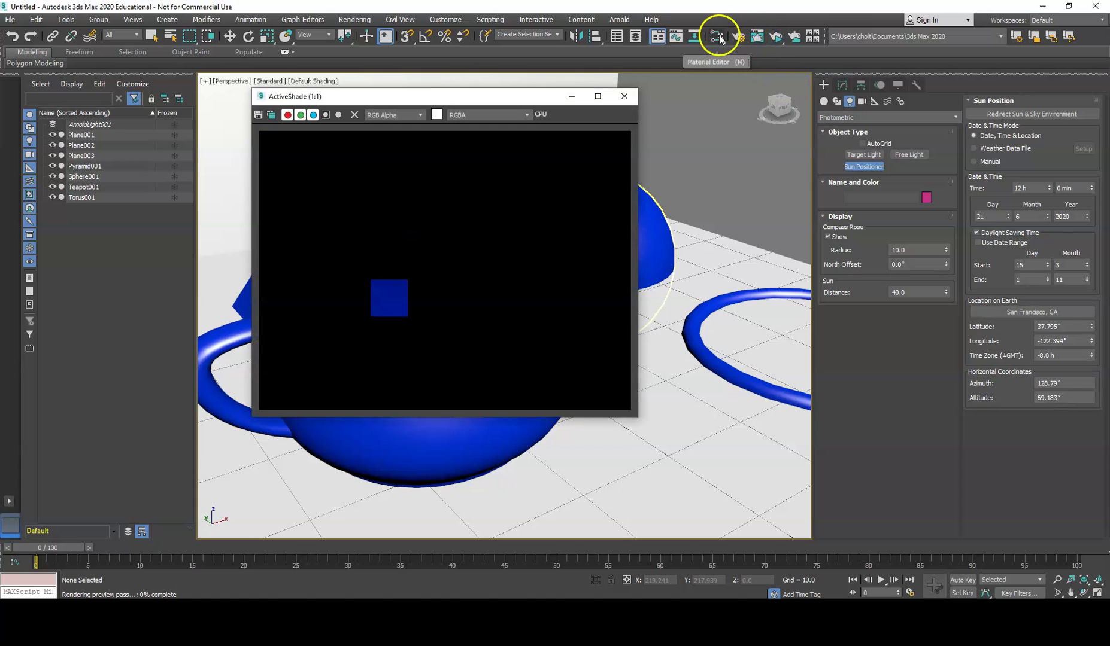
left_click_drag(545, 98, 1005, 83)
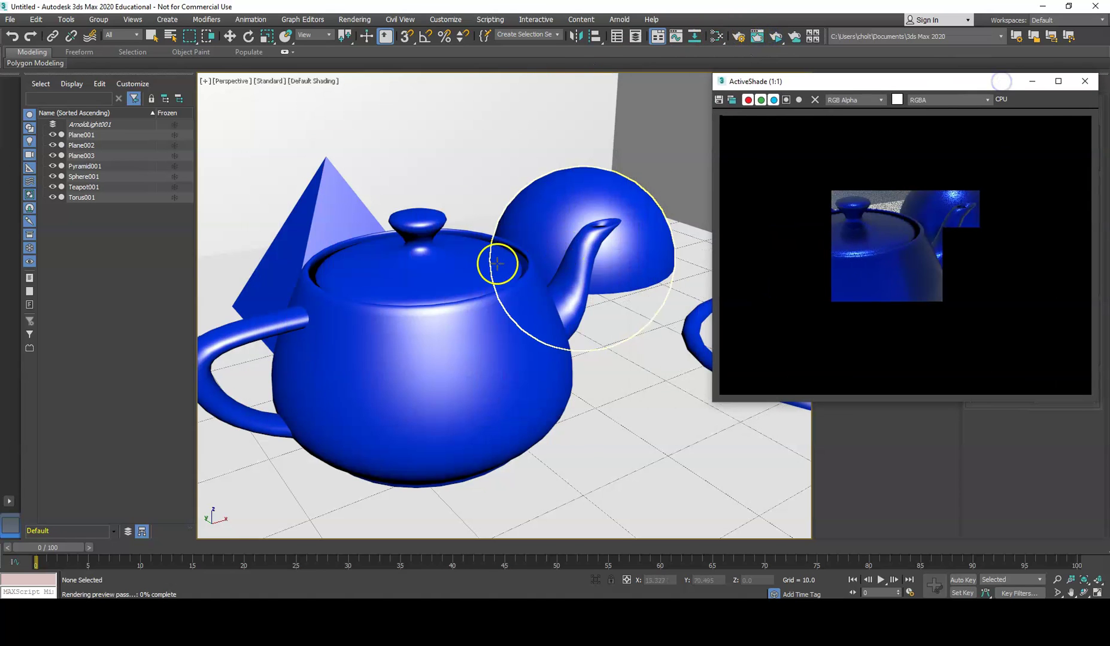
middle_click_drag(538, 239, 509, 264)
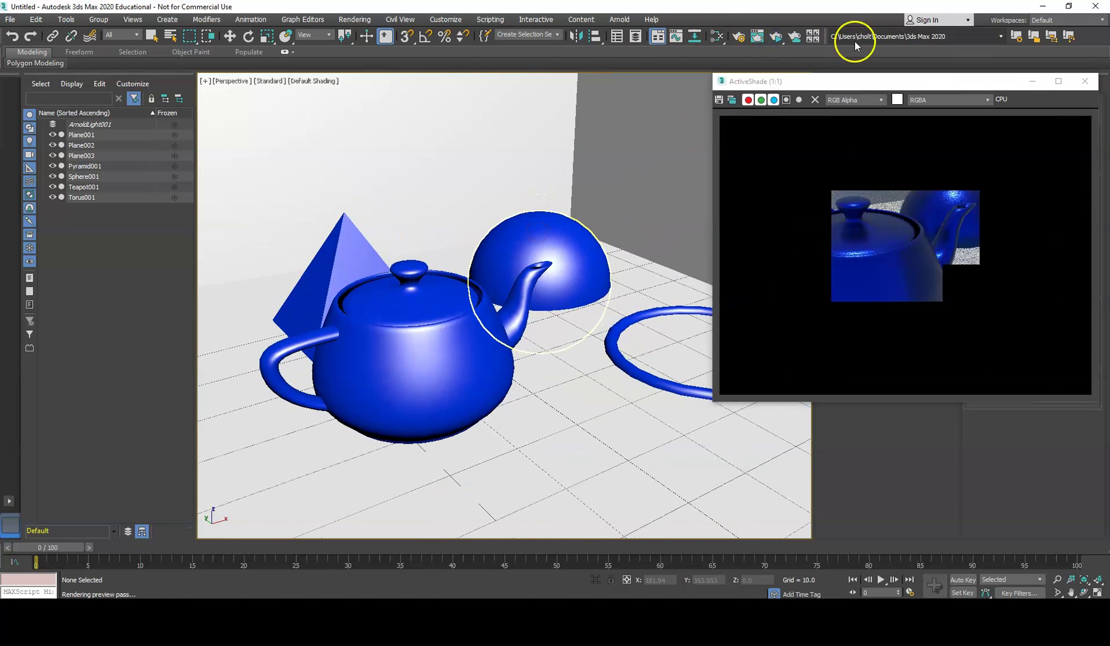
- Open the Slate Material Editor beside the preview and enlarge the sample on Material #43's node
left_click(717, 36)
left_click_drag(444, 64, 485, 55)
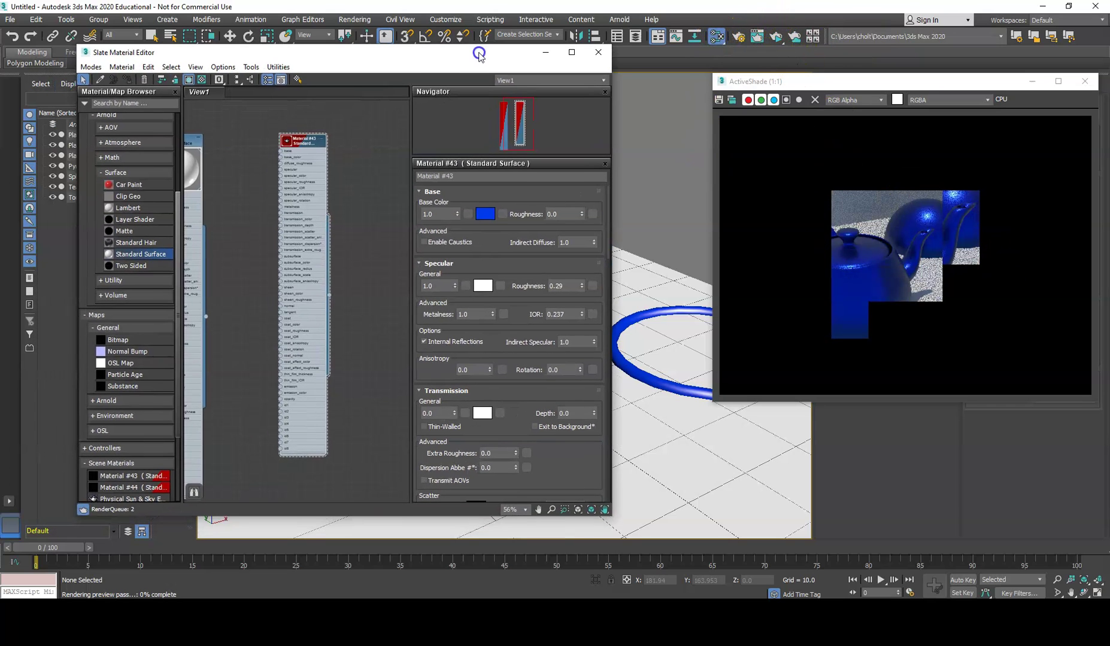
double_click(286, 140)
left_click_drag(294, 149, 302, 123)
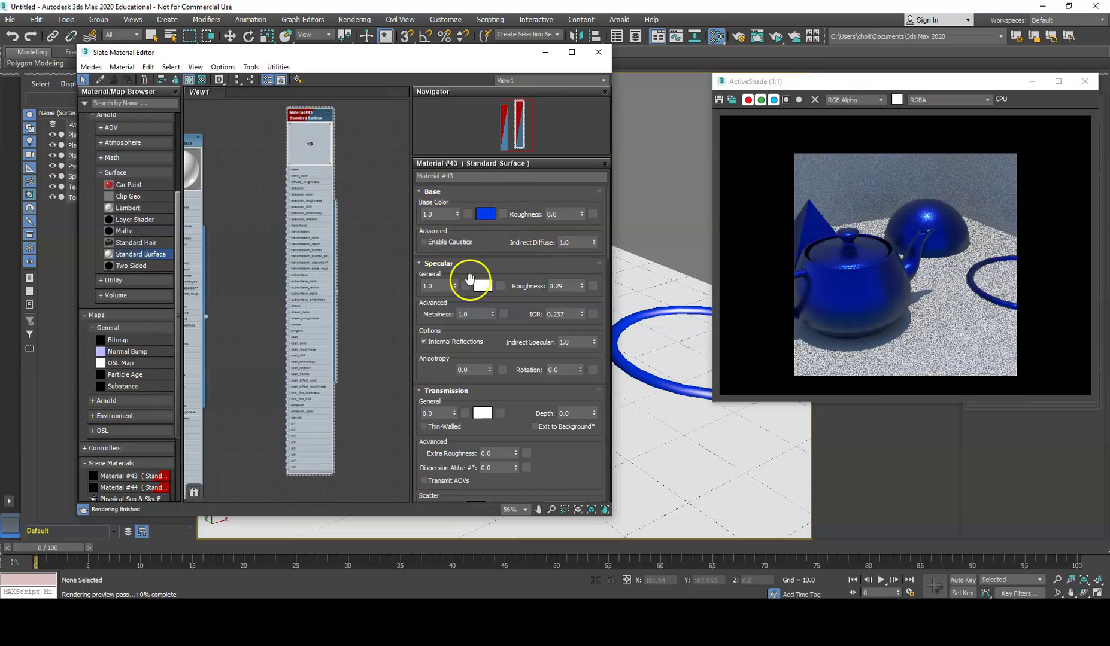
- Adjust the base roughness of Material #43 and set its specular roughness to 0.15
left_click_drag(581, 214, 584, 185)
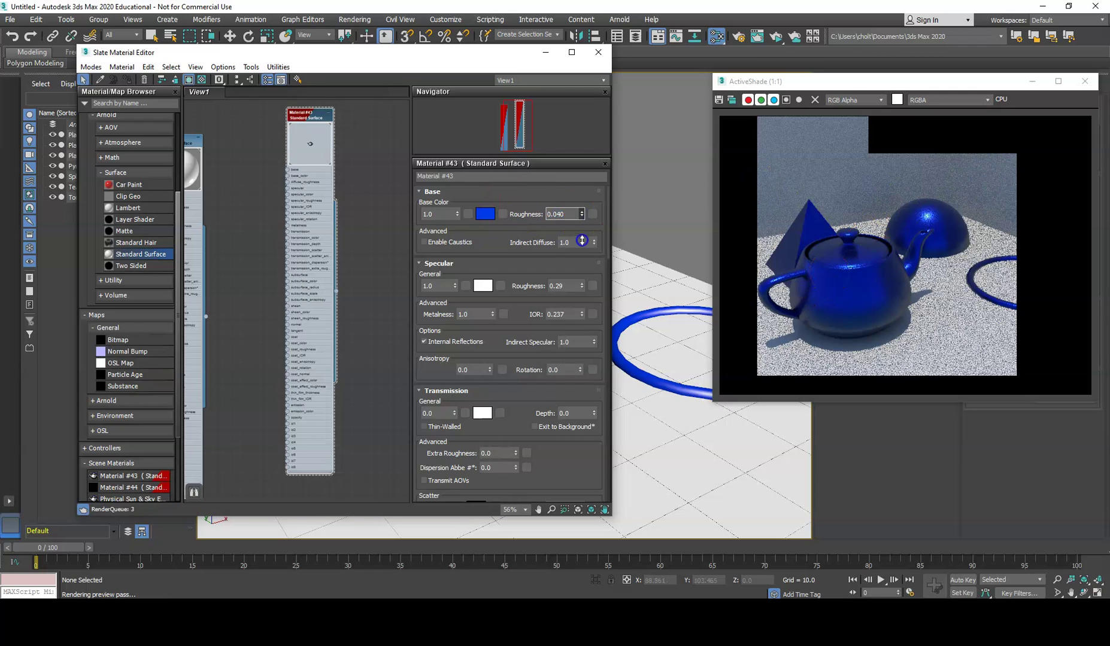
left_click_drag(470, 272, 484, 211)
mouse_move(580, 234)
left_mouse_down()
mouse_move(585, 200)
mouse_move(574, 230)
left_mouse_up()
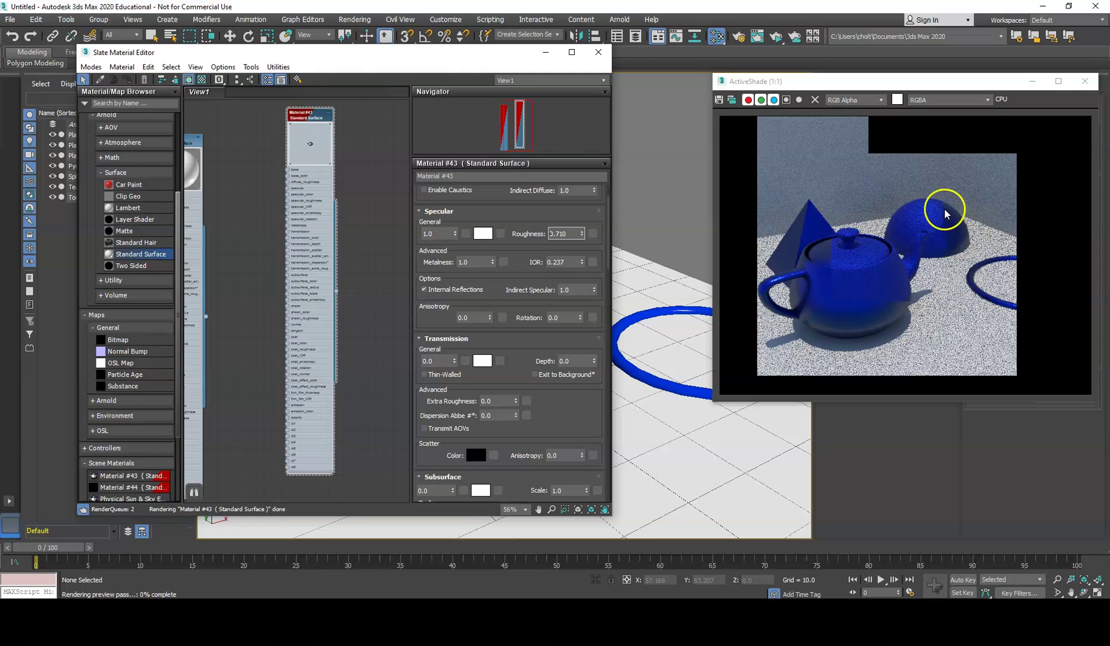
left_click(581, 236)
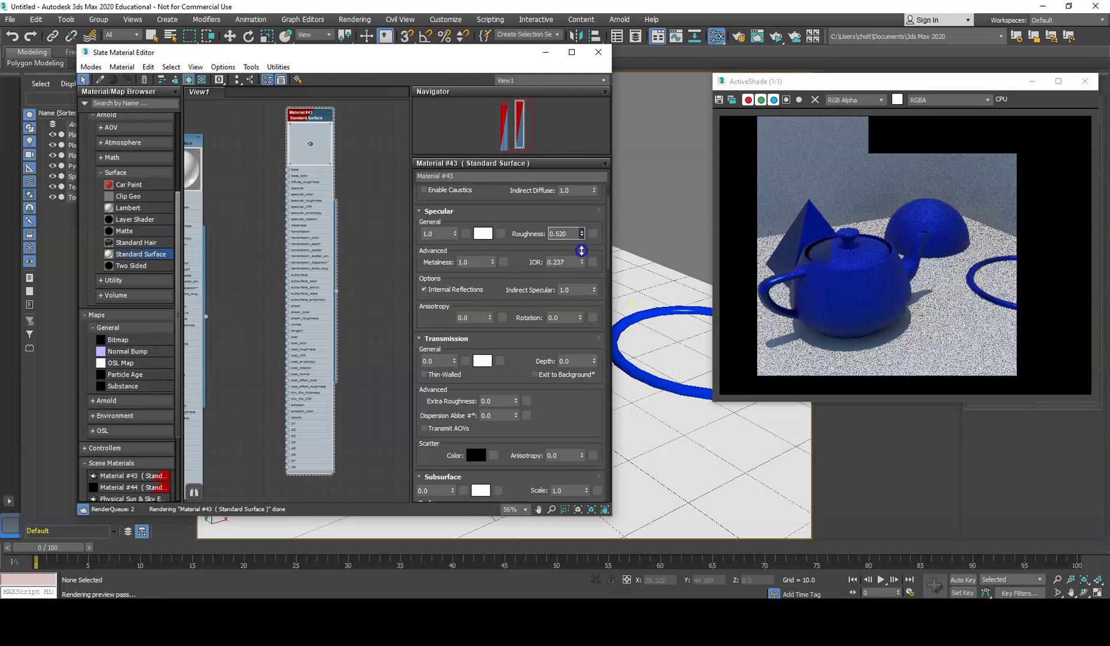
left_click_drag(582, 267, 583, 286)
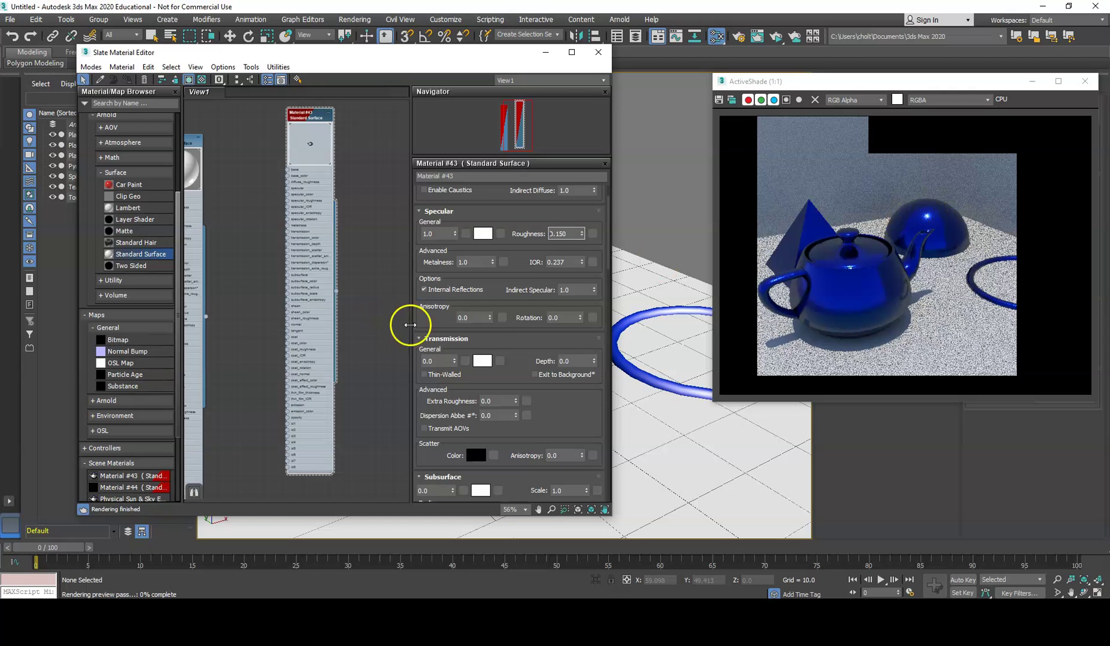
- Set Material #43's metalness to 0.84 and its IOR to 2.019
double_click(485, 263)
type("0.84")
key("Return")
left_click_drag(581, 262, 585, 223)
left_click_drag(582, 138, 580, 175)
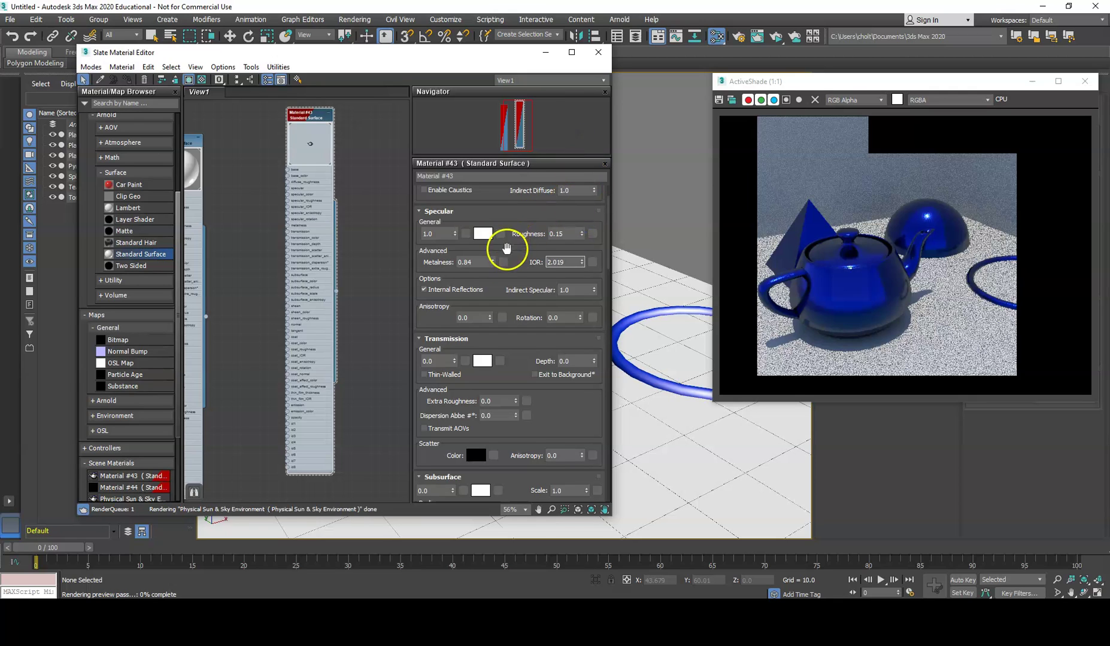
- Set Material #43's metalness to 1.0 and its IOR to 0.278, and rerun the ActiveShade preview
left_click_drag(492, 262, 498, 175)
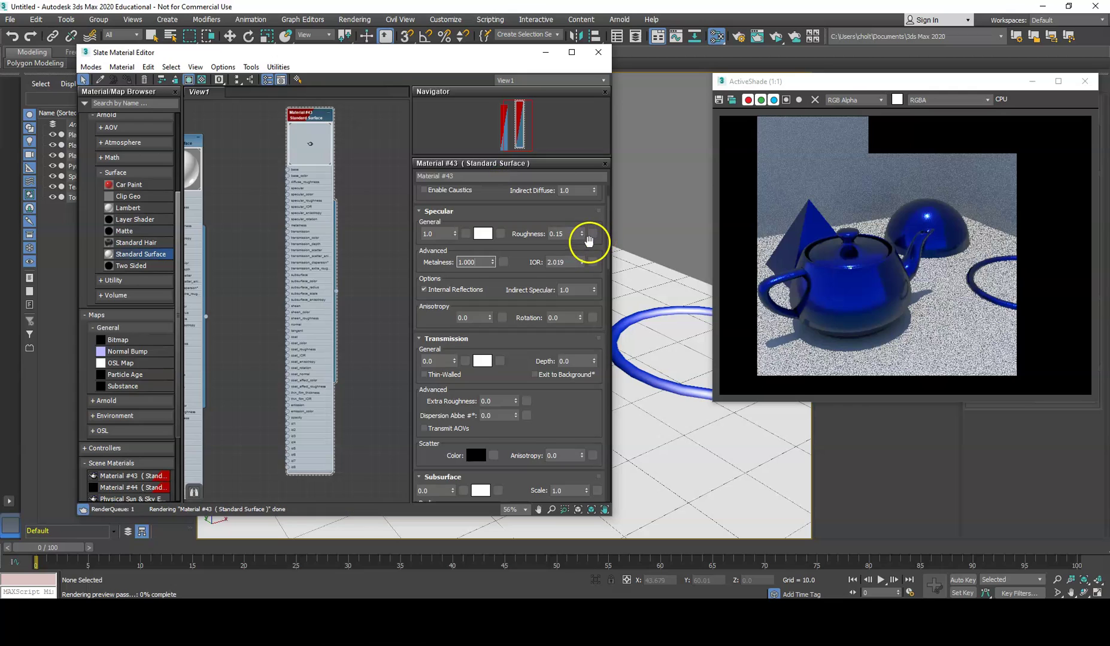
left_click_drag(581, 262, 577, 402)
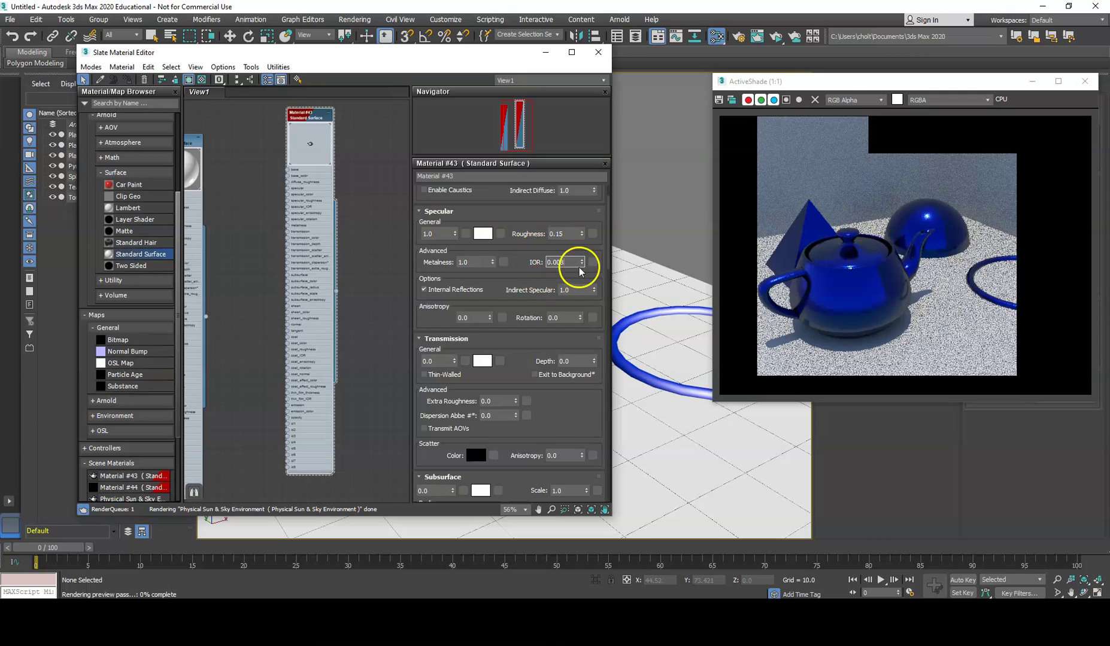
left_click_drag(580, 263, 586, 243)
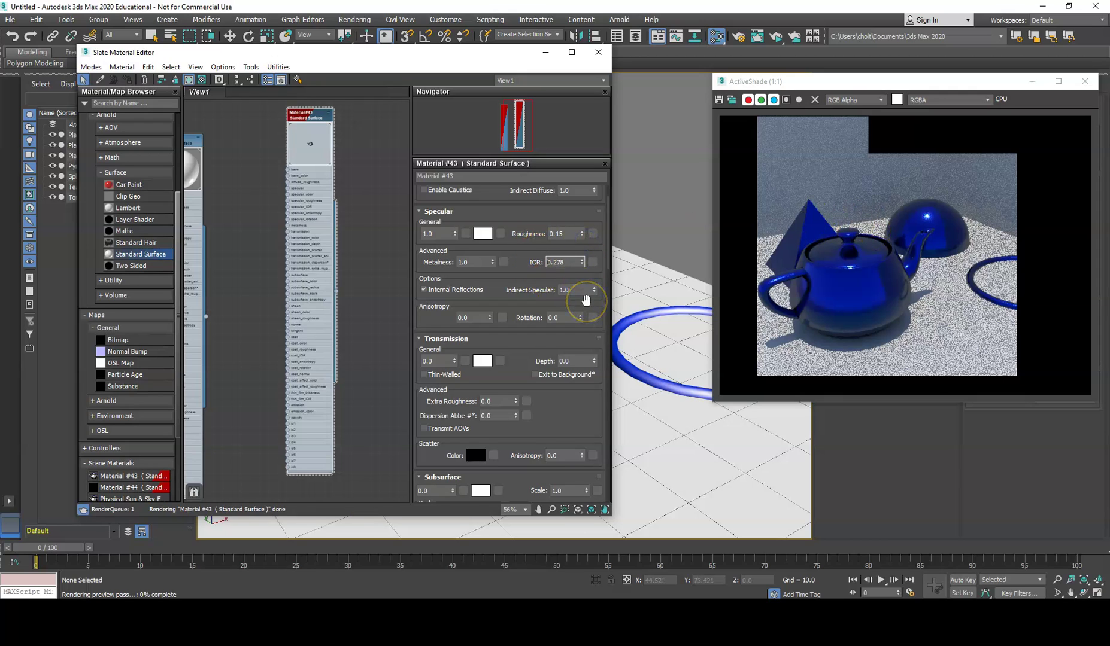
left_click(776, 37)
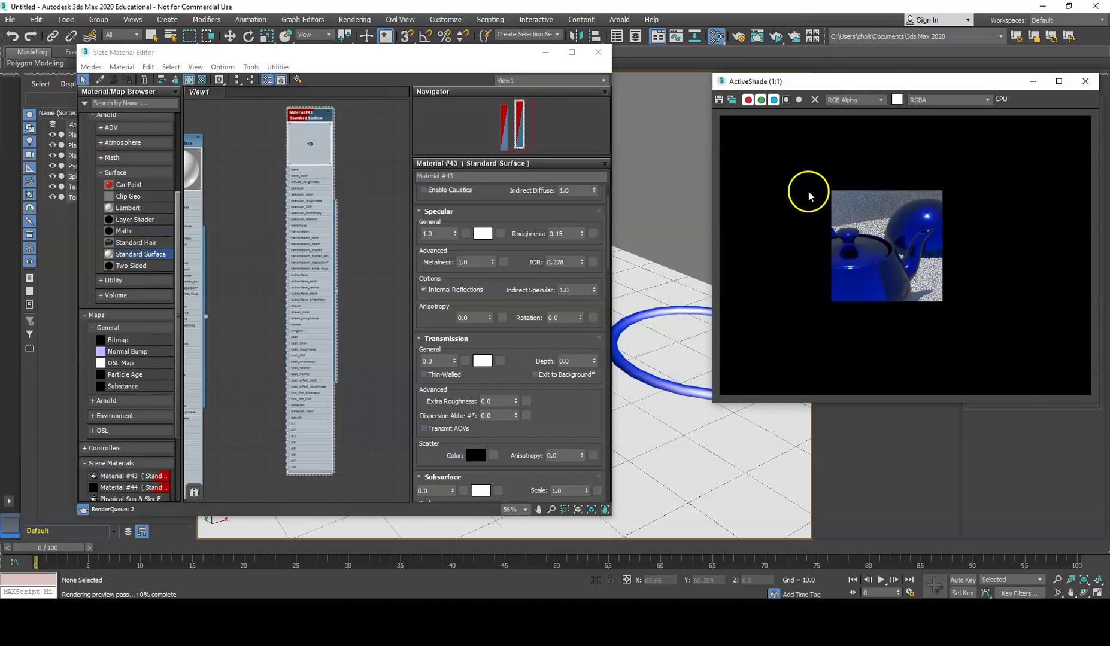
scroll(477, 238, "up", 2)
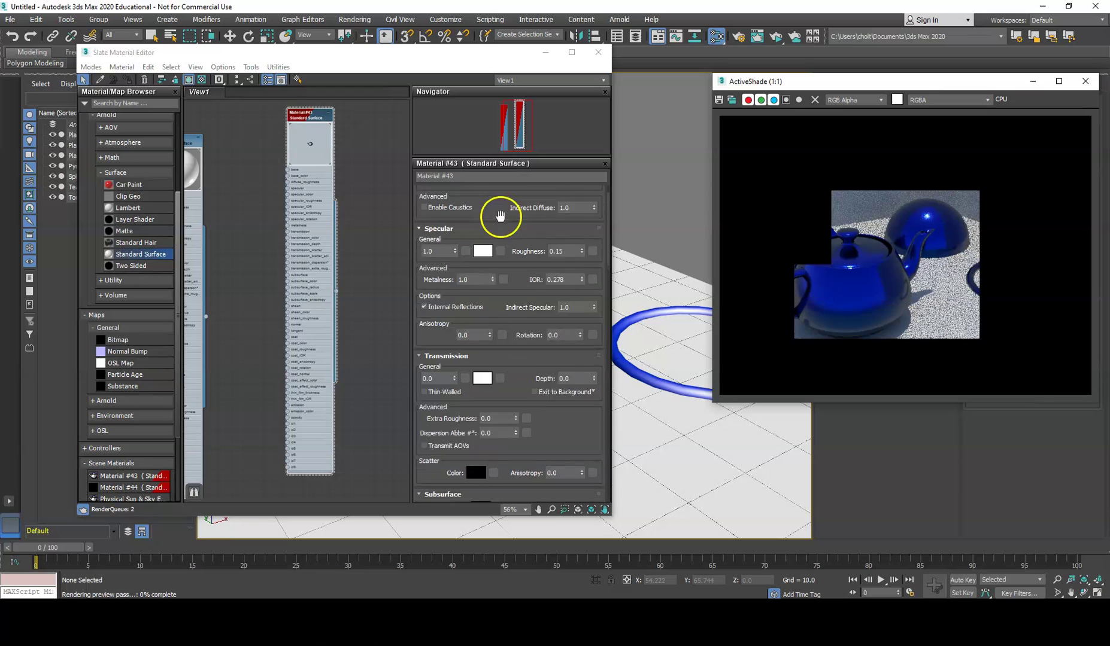
- Change Material #43's base color to black and reset its base roughness to 0
left_click(485, 213)
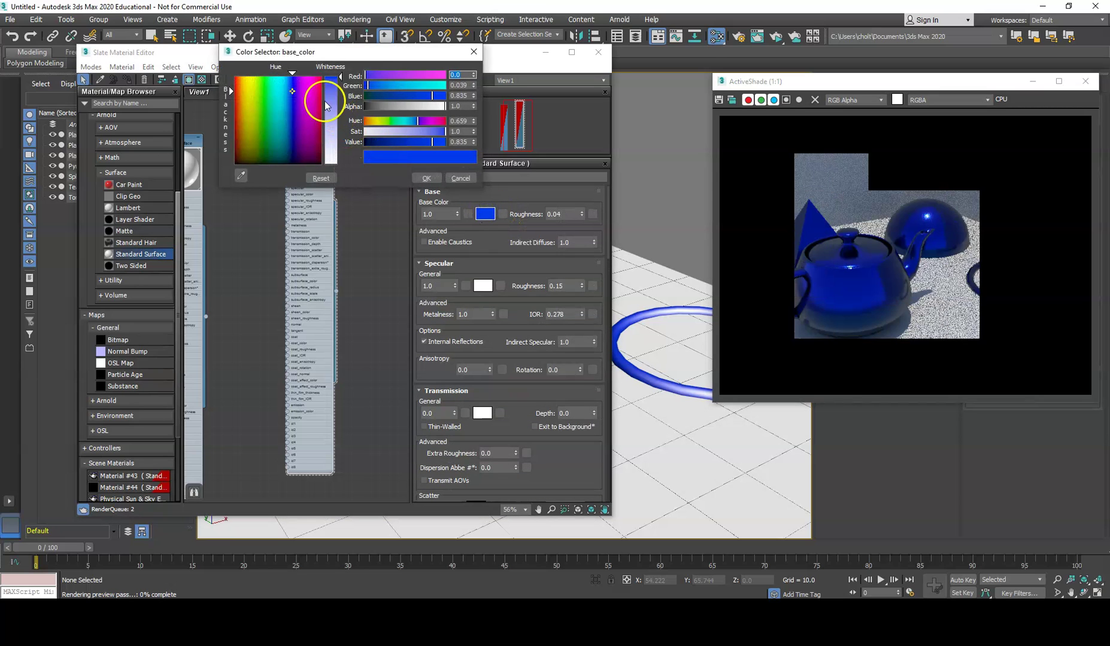
left_click(264, 120)
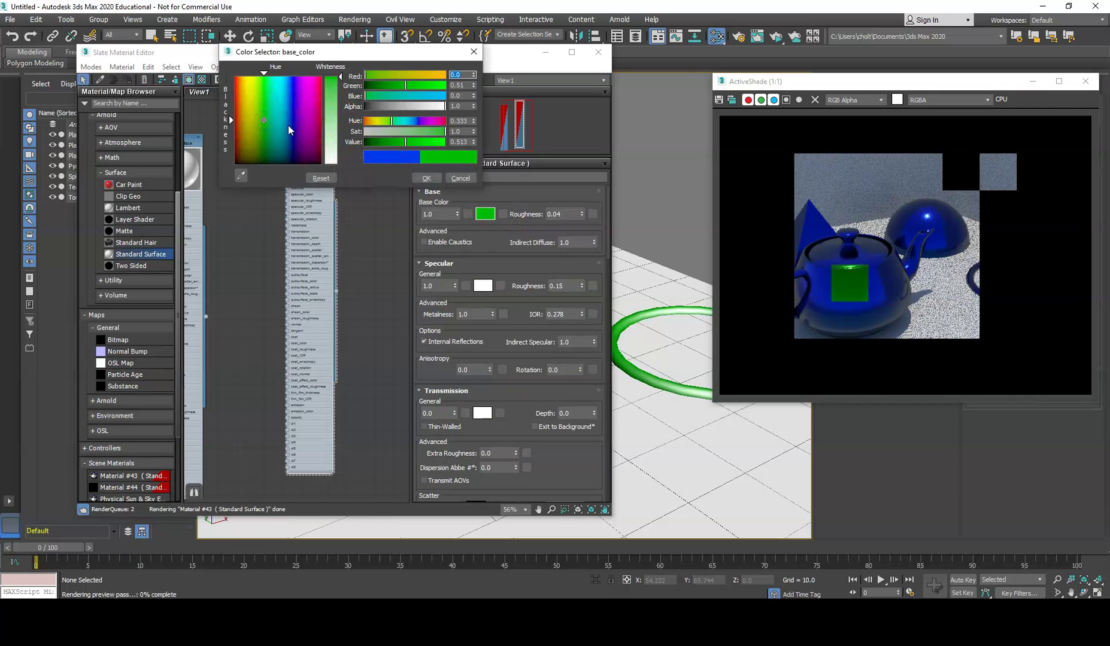
left_click_drag(288, 125, 321, 163)
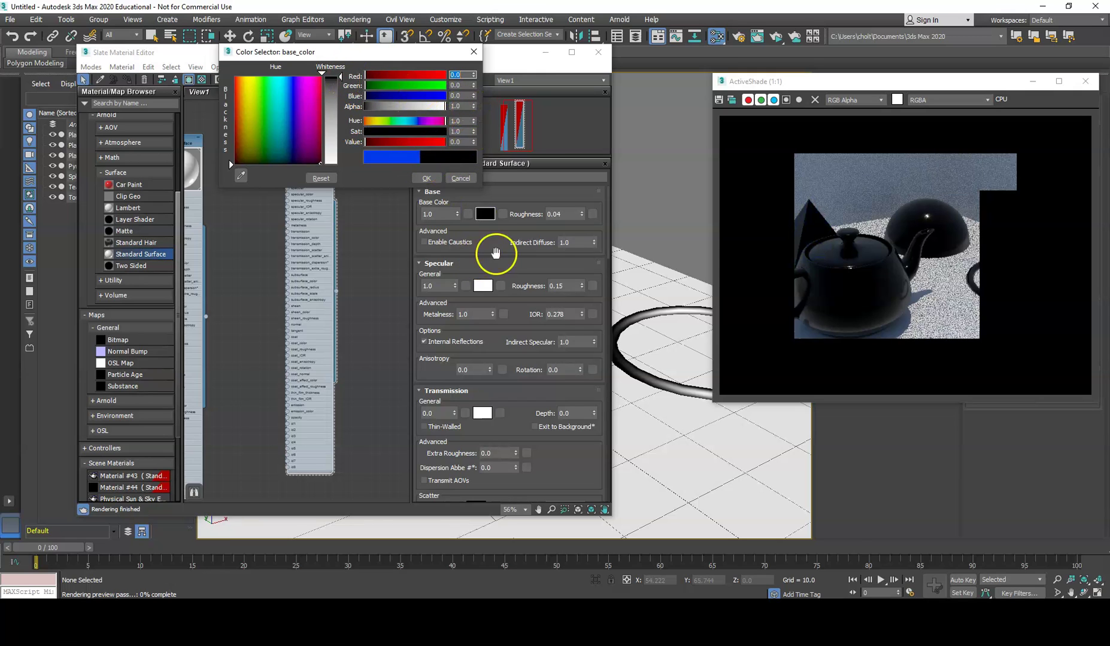
right_click(585, 214)
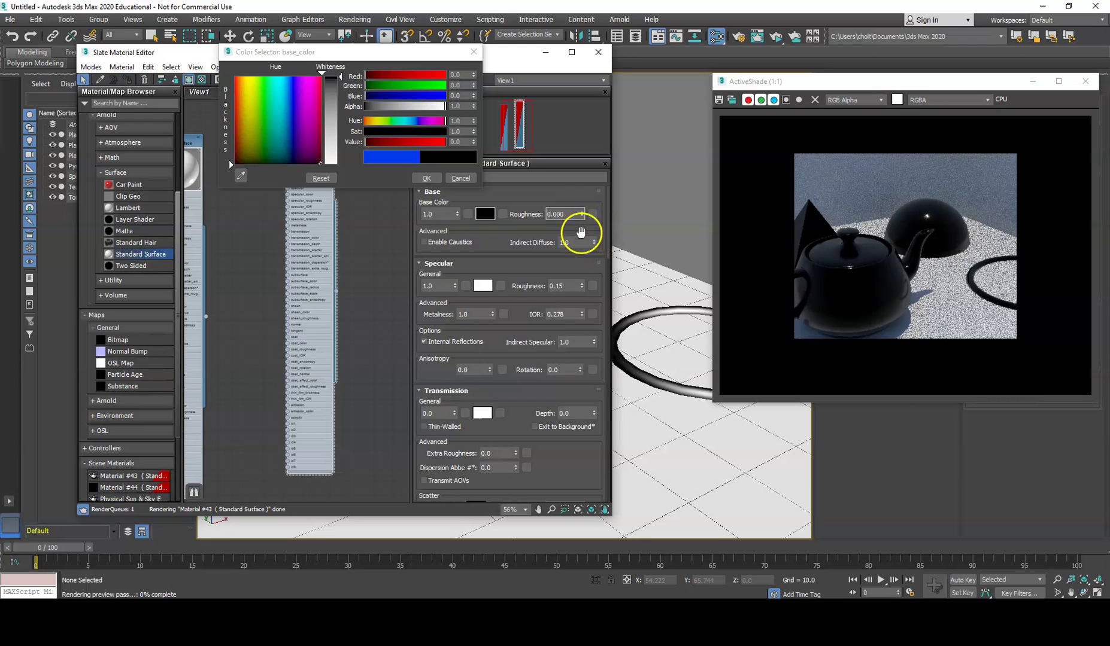
- Raise Material #43's specular roughness to 1.0 and set its IOR to 0.315
left_click_drag(581, 286, 602, 240)
left_click_drag(580, 314, 589, 282)
left_click_drag(591, 233, 594, 246)
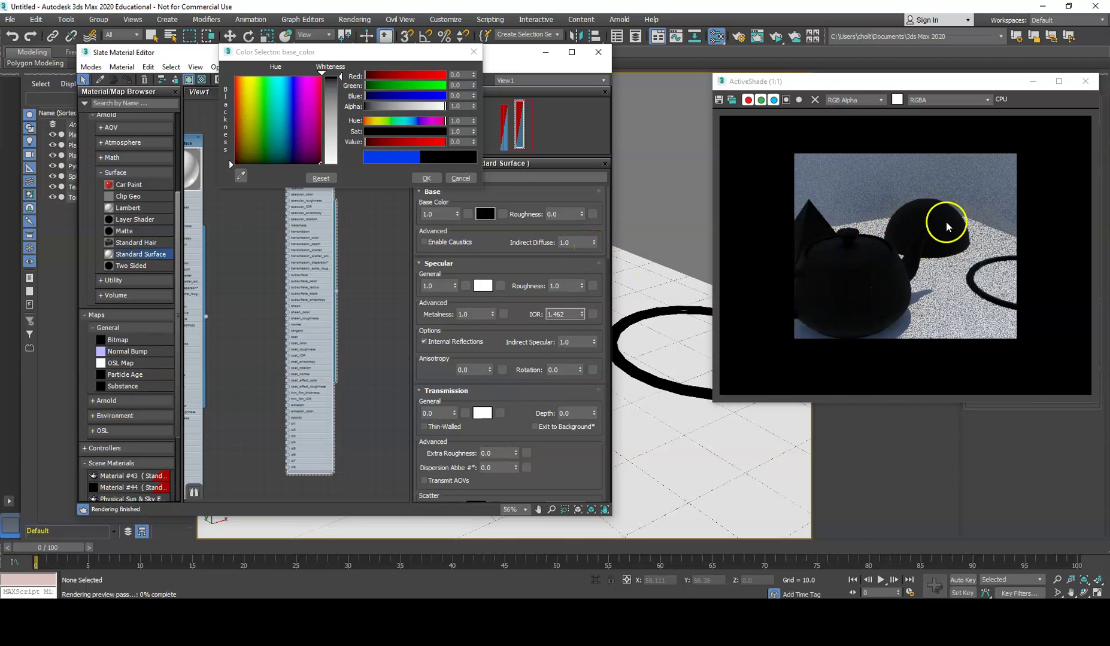
left_click_drag(583, 319, 584, 323)
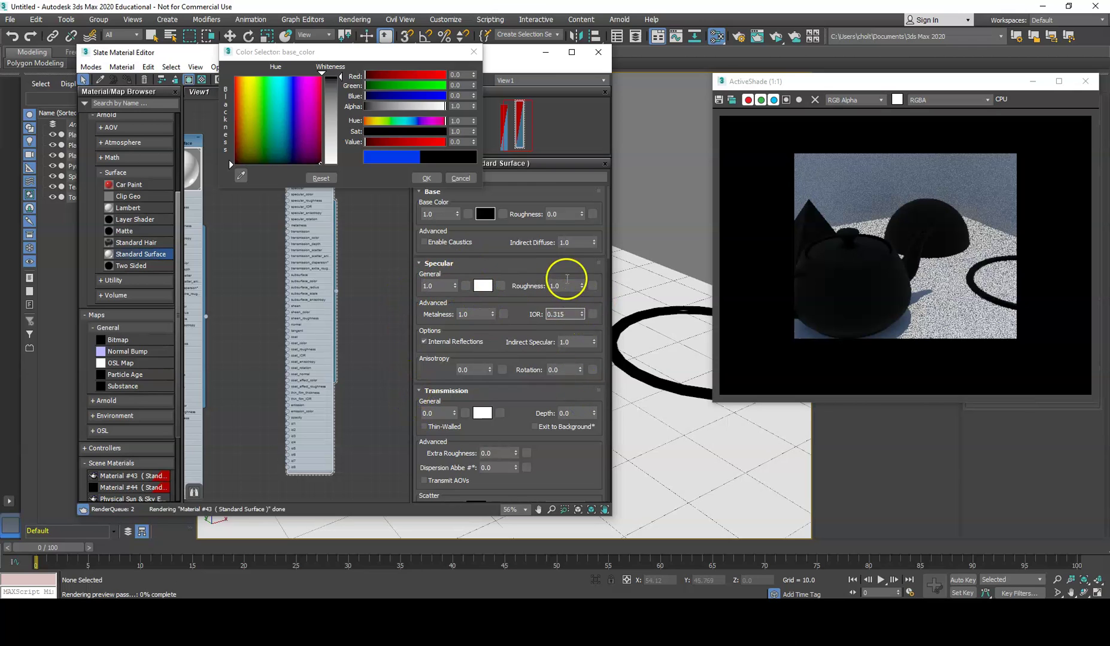
- Lower the specular roughness to 0.0, with the base weight at 0.8 and the IOR at 25.0, and rerun the ActiveShade preview
left_click_drag(581, 286, 580, 295)
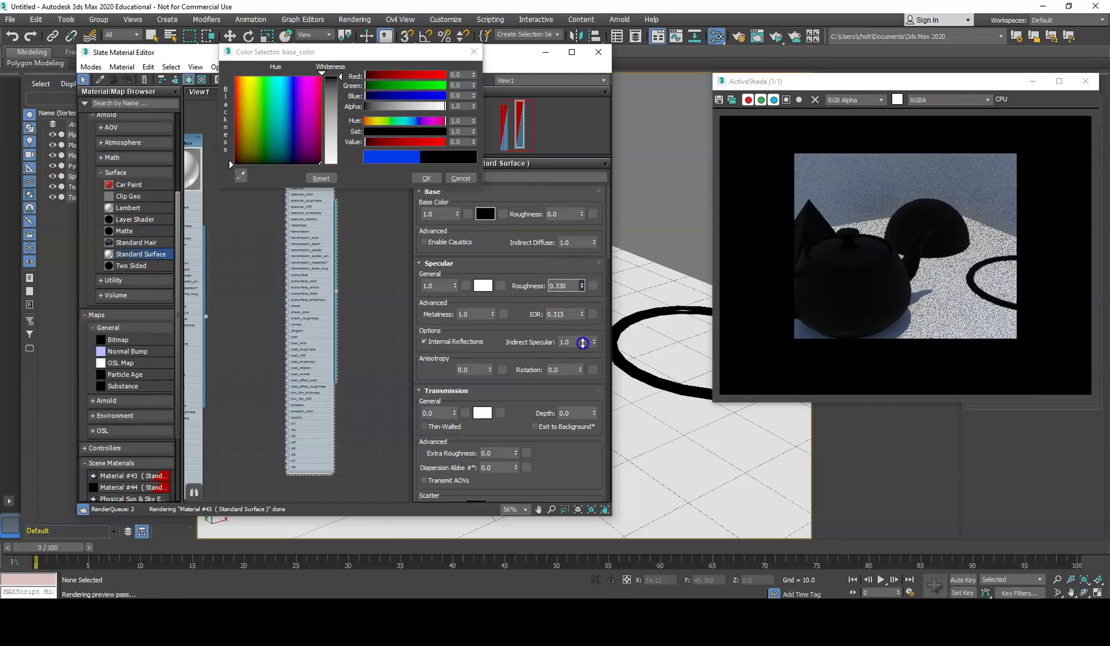
mouse_move(583, 346)
left_mouse_down()
mouse_move(584, 362)
mouse_move(584, 350)
left_mouse_up()
left_click(593, 297)
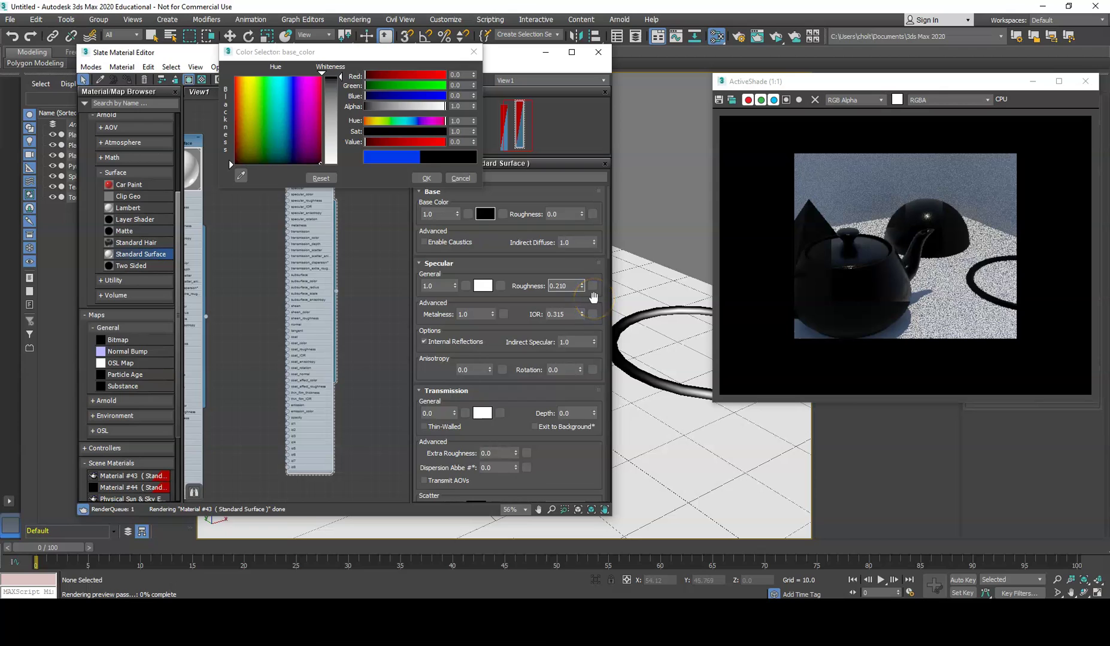
left_click_drag(581, 286, 582, 293)
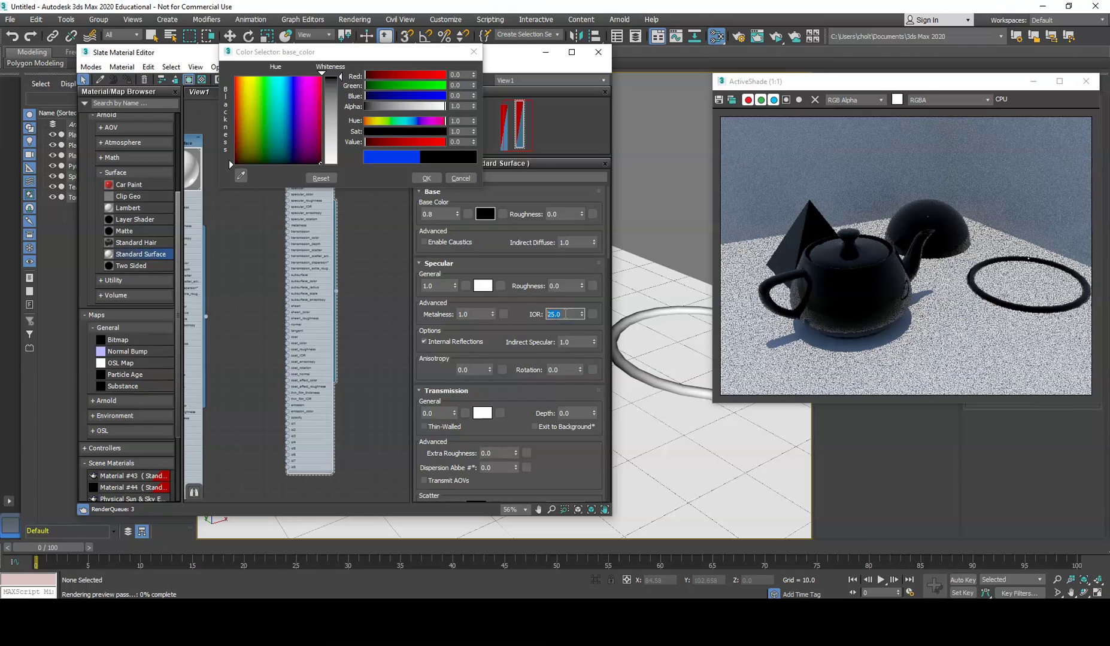
left_click(775, 37)
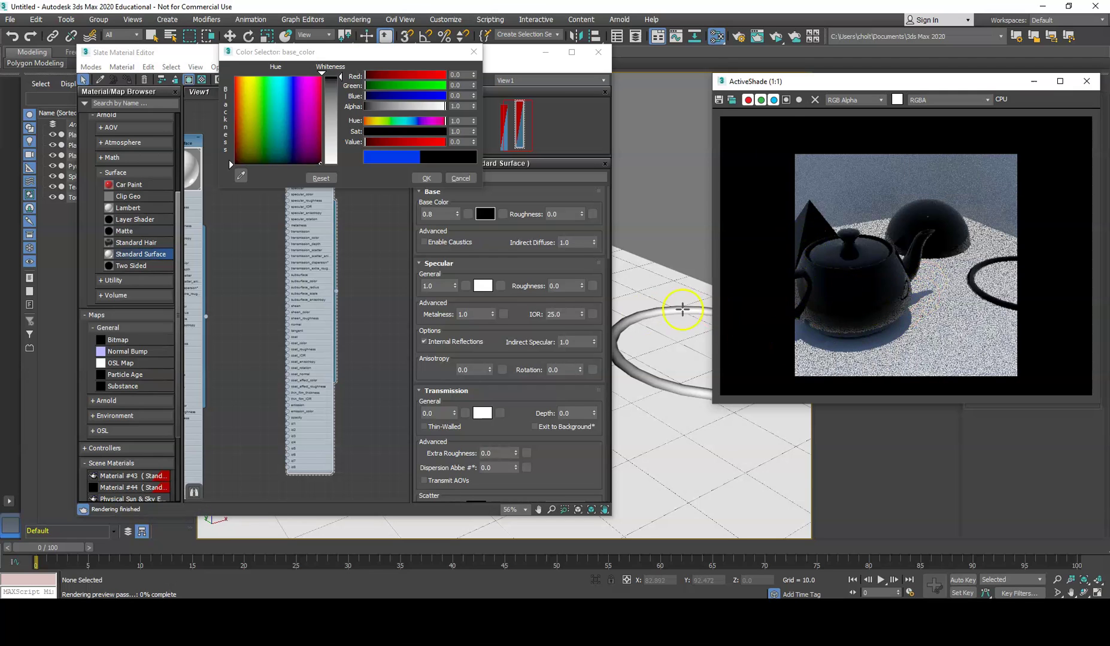
- Set Material #43's IOR to 50 and clear the ActiveShade preview so it renders afresh
left_click(577, 316)
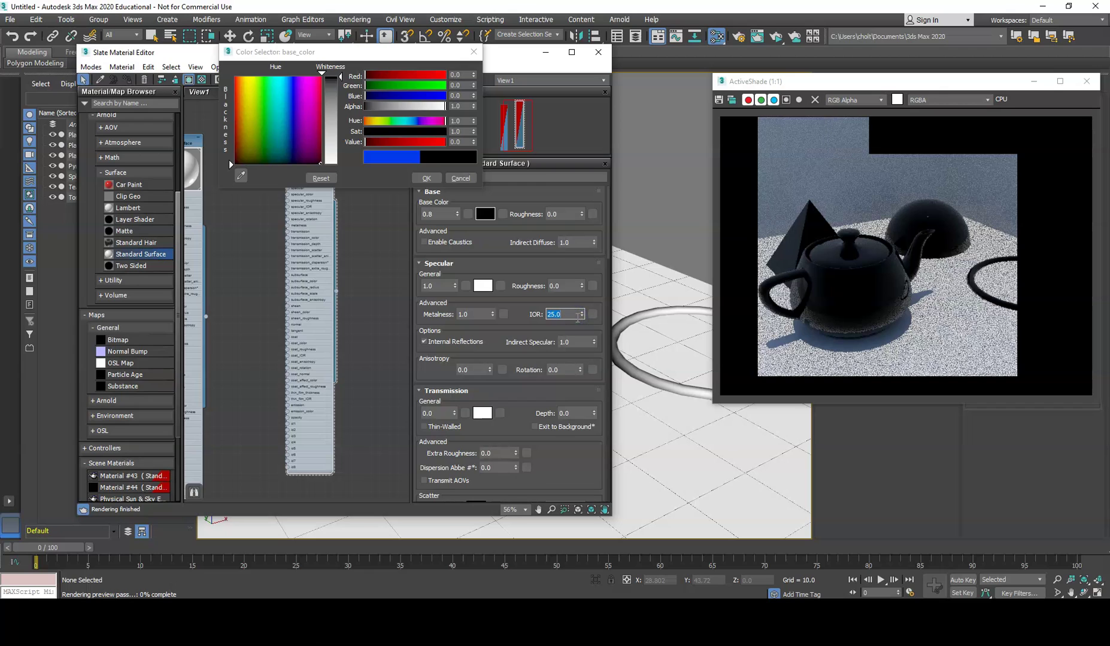
type("50")
key("Return")
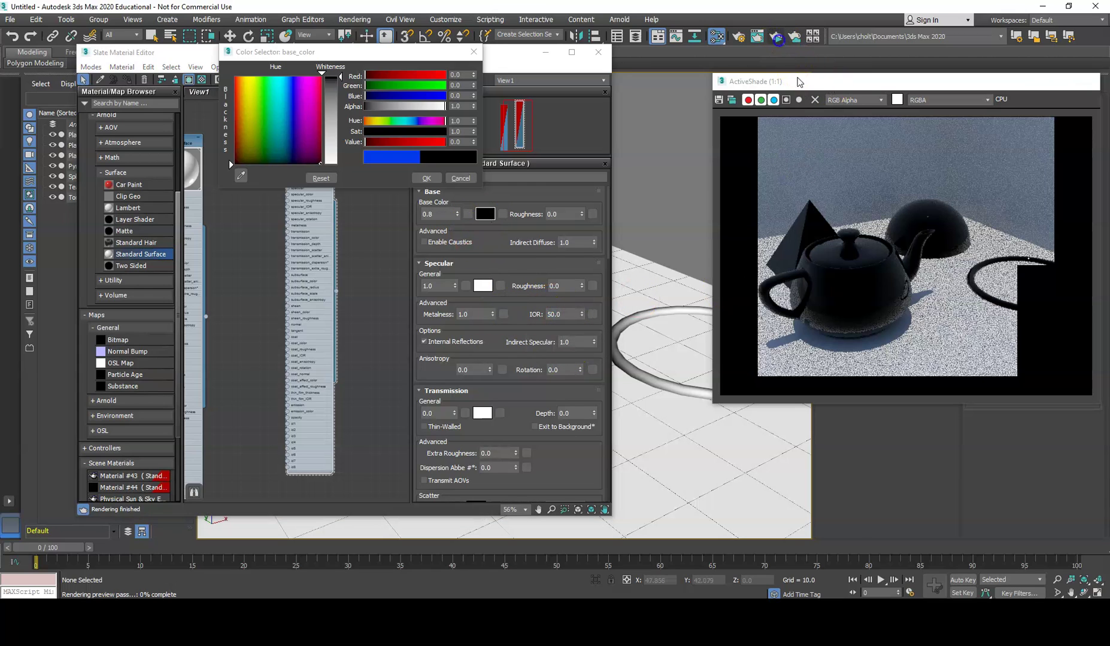
left_click(811, 99)
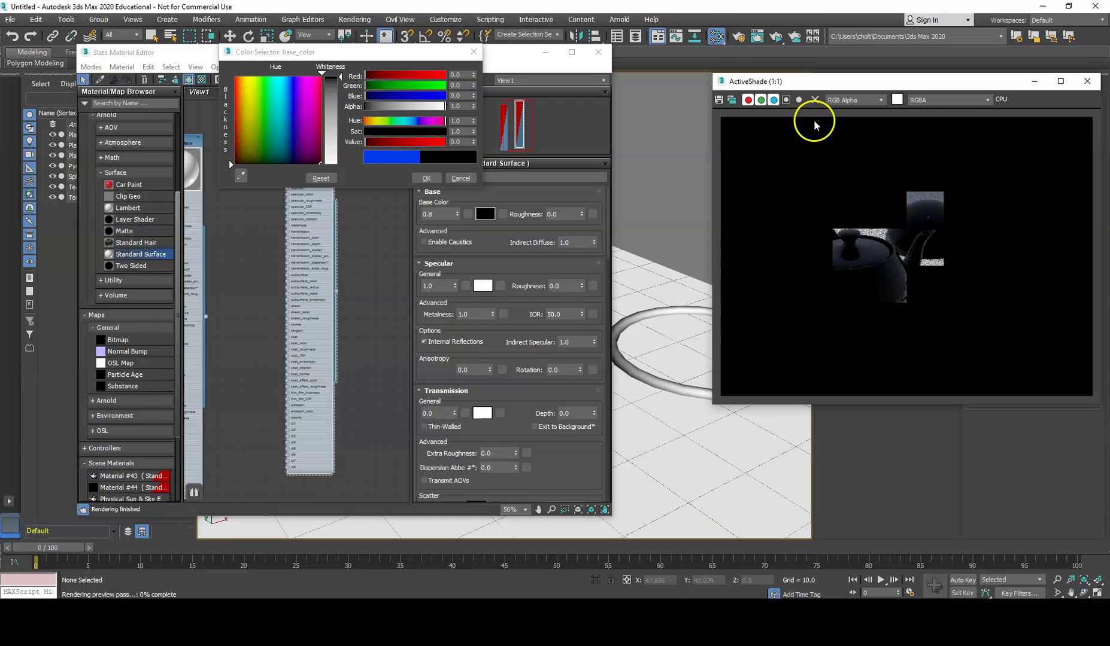
- Reposition the ActiveShade window, and set Material #43's base weight to 1.0 and its specular roughness to 0.1
left_click_drag(928, 81, 903, 96)
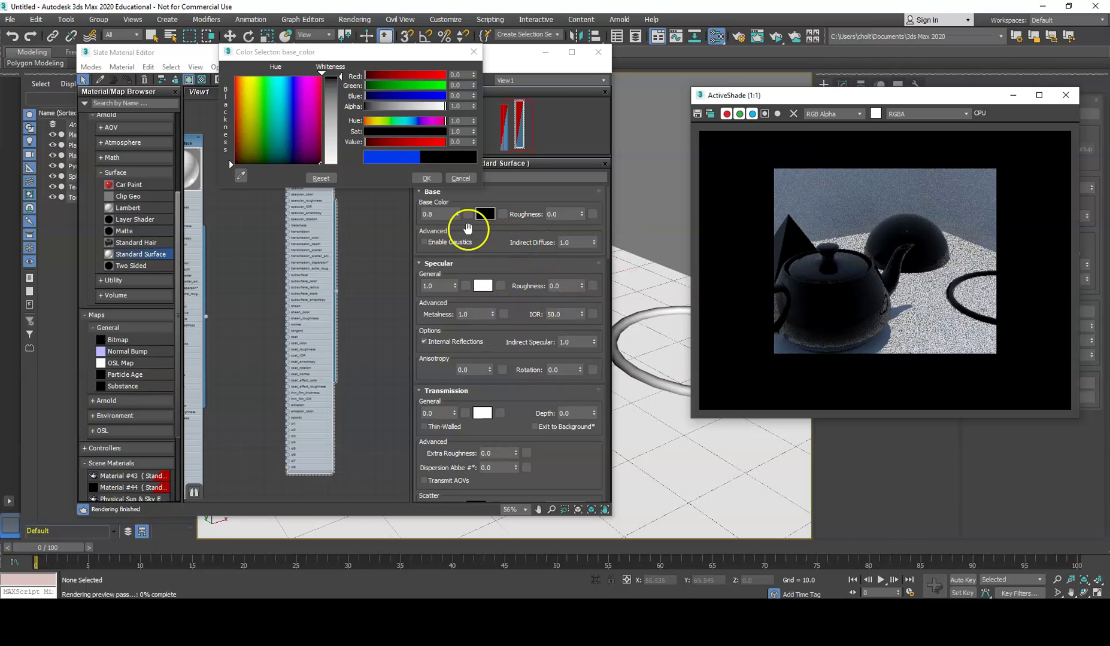
left_click(458, 214)
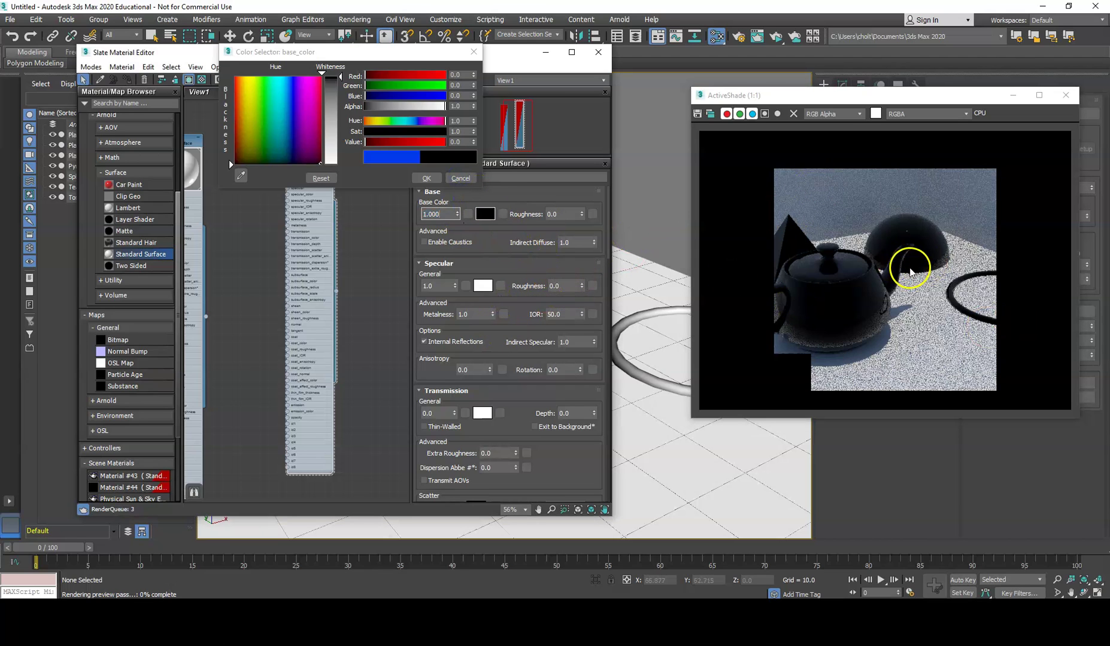
left_click(582, 283)
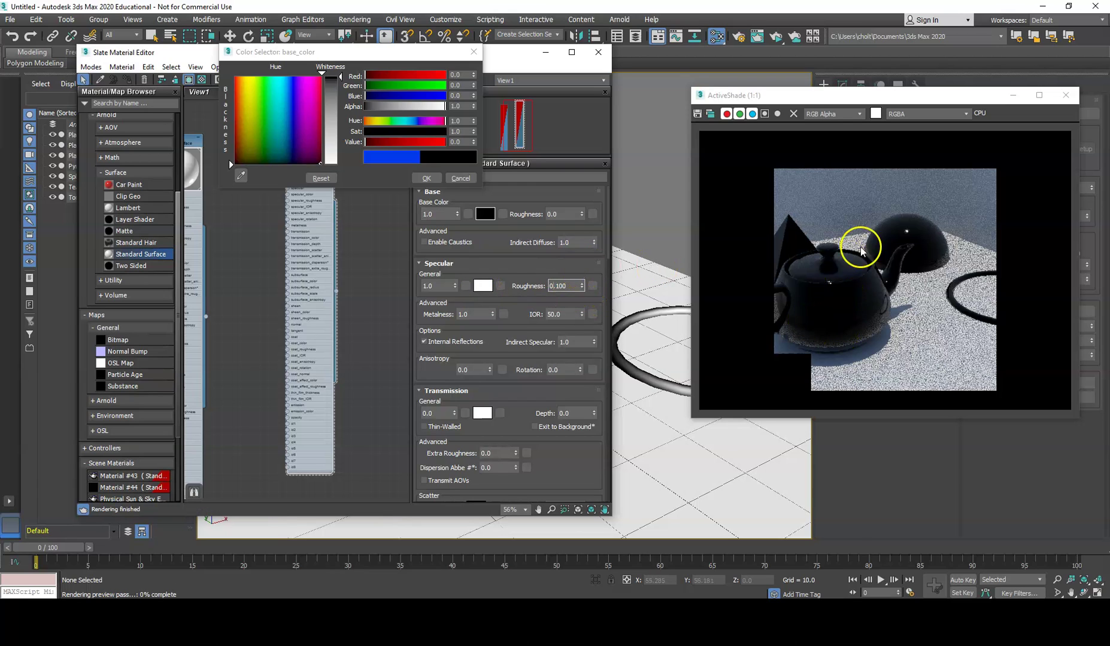
- Change Material #43's base color to a fully bright blue-violet
left_click(488, 217)
left_click(294, 77)
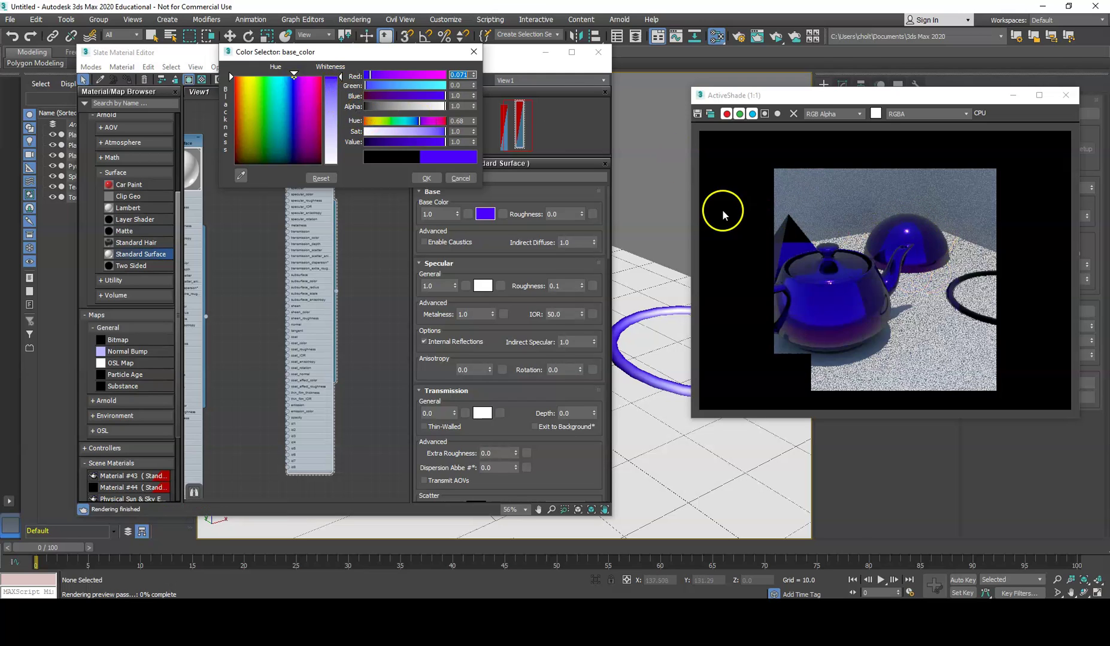
left_click(432, 177)
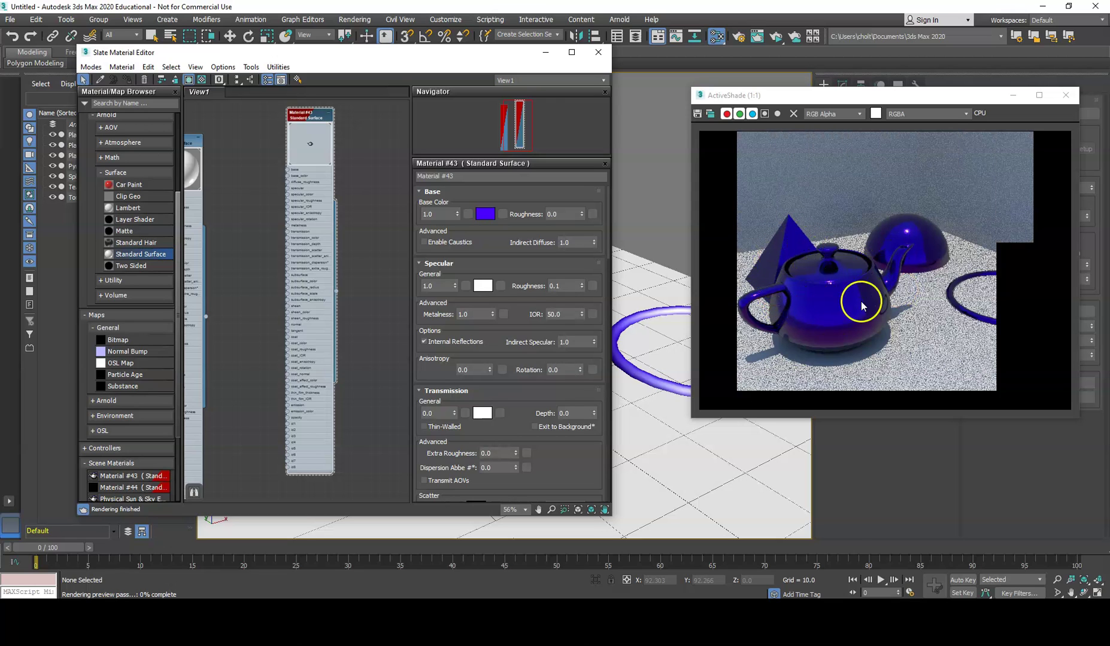
- Set Material #43's specular roughness to 0
left_click_drag(569, 314, 533, 314)
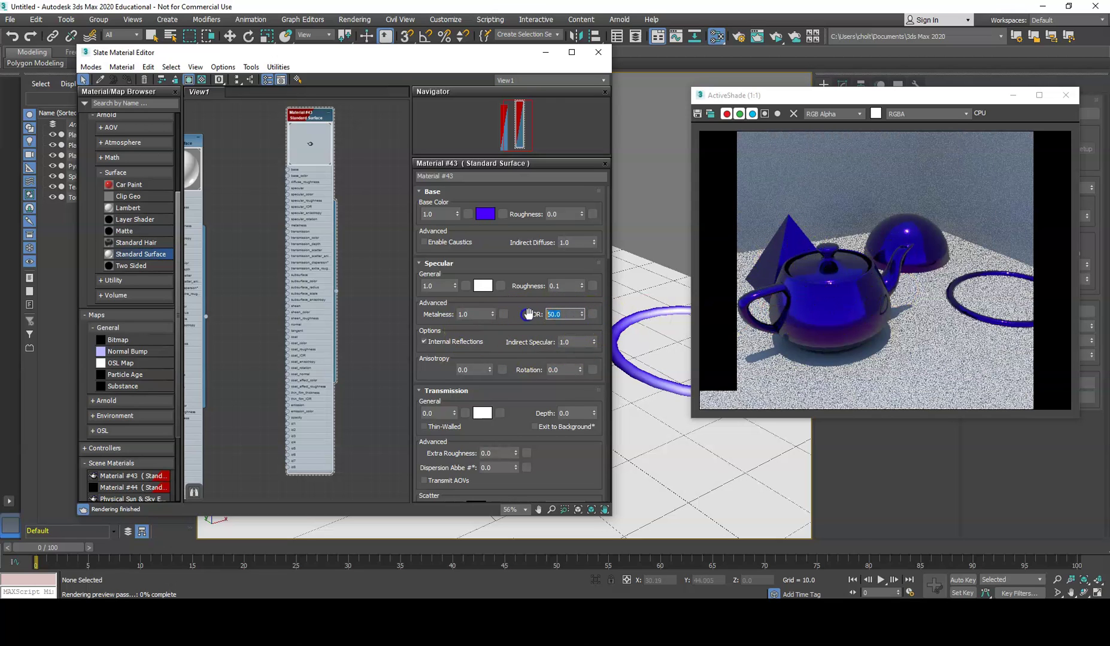
left_click_drag(584, 286, 503, 285)
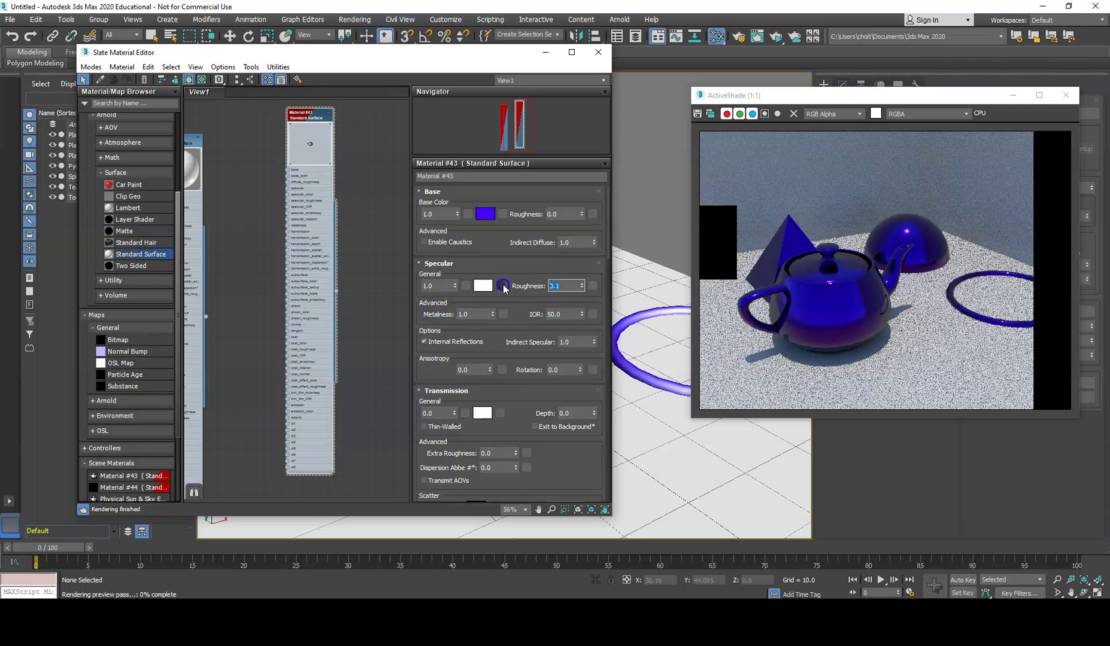
type("0")
key("Return")
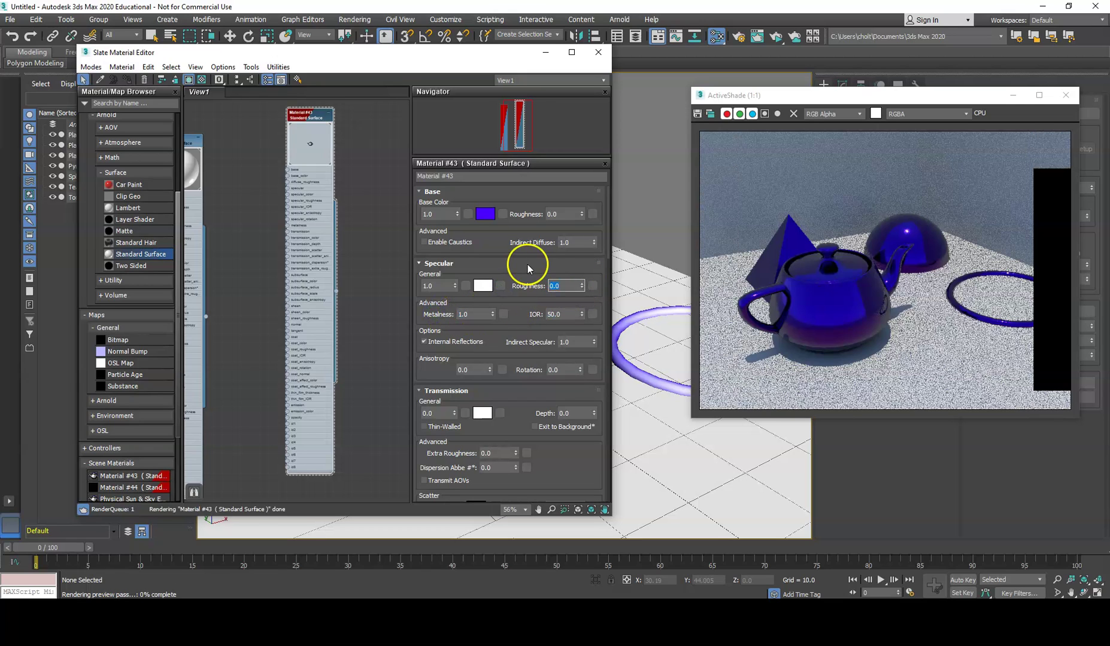
- Change Material #43's base color to pure white by raising its whiteness to the maximum
left_click(485, 214)
left_click_drag(328, 145, 329, 166)
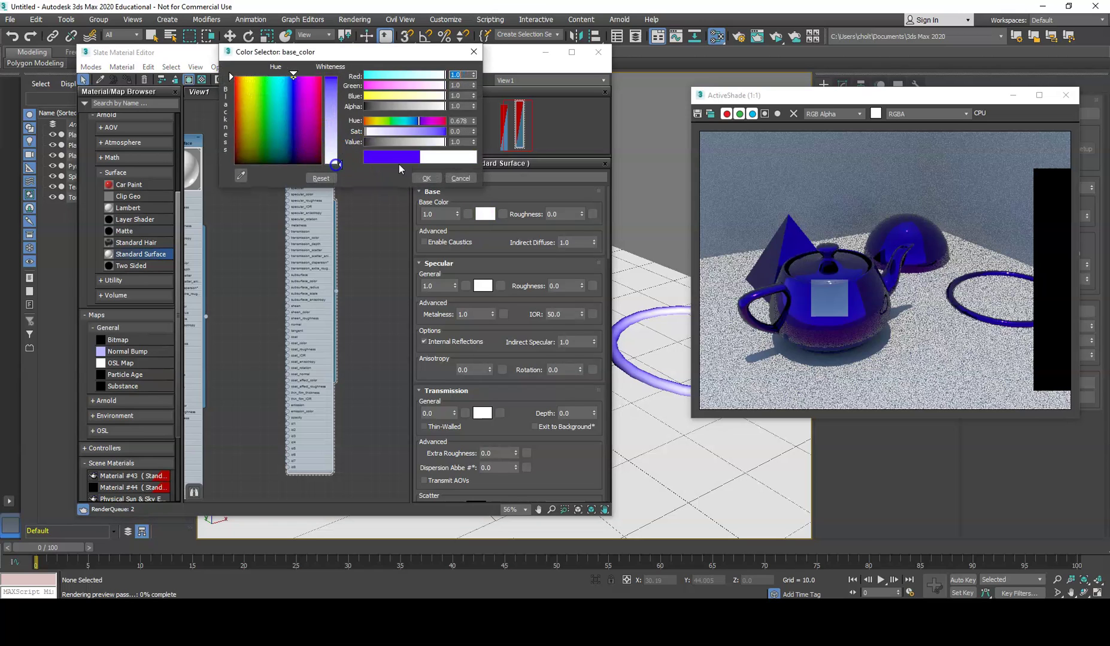
left_click(427, 178)
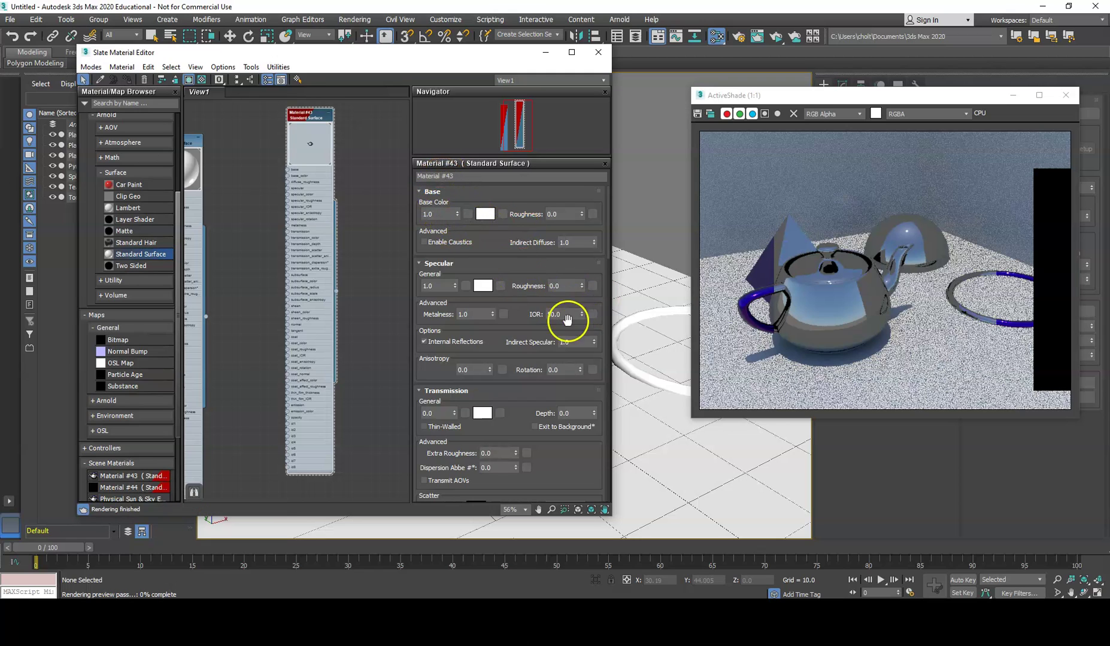
- Set Material #43's IOR to 25
key("Return")
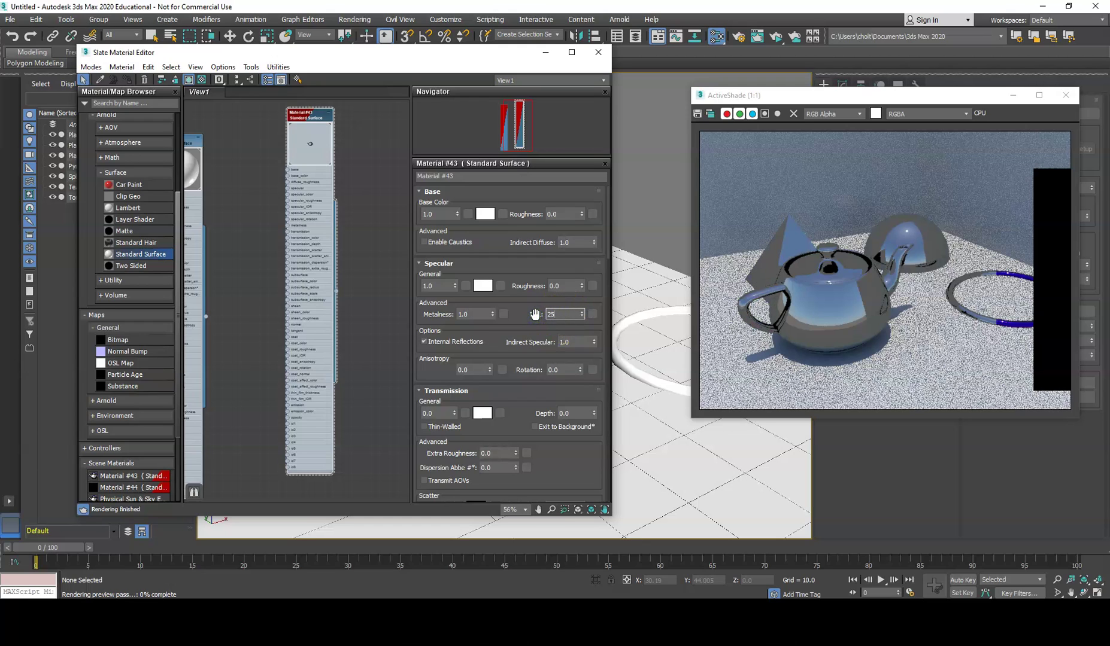
left_click(591, 286)
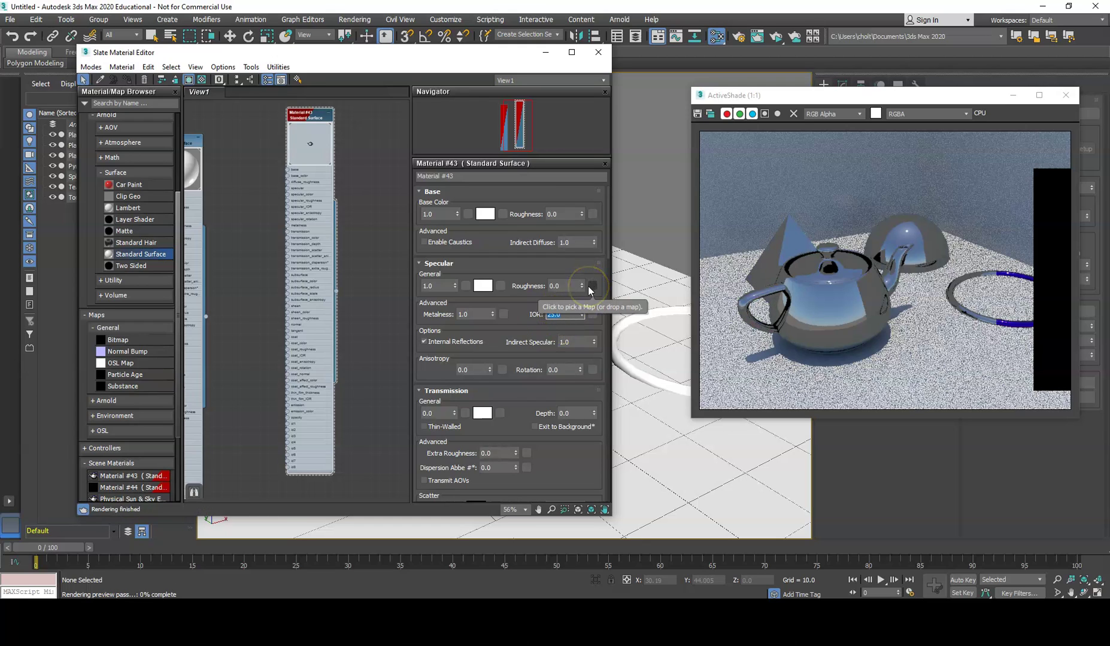
mouse_move(564, 305)
left_mouse_down()
mouse_move(510, 299)
mouse_move(515, 323)
left_mouse_up()
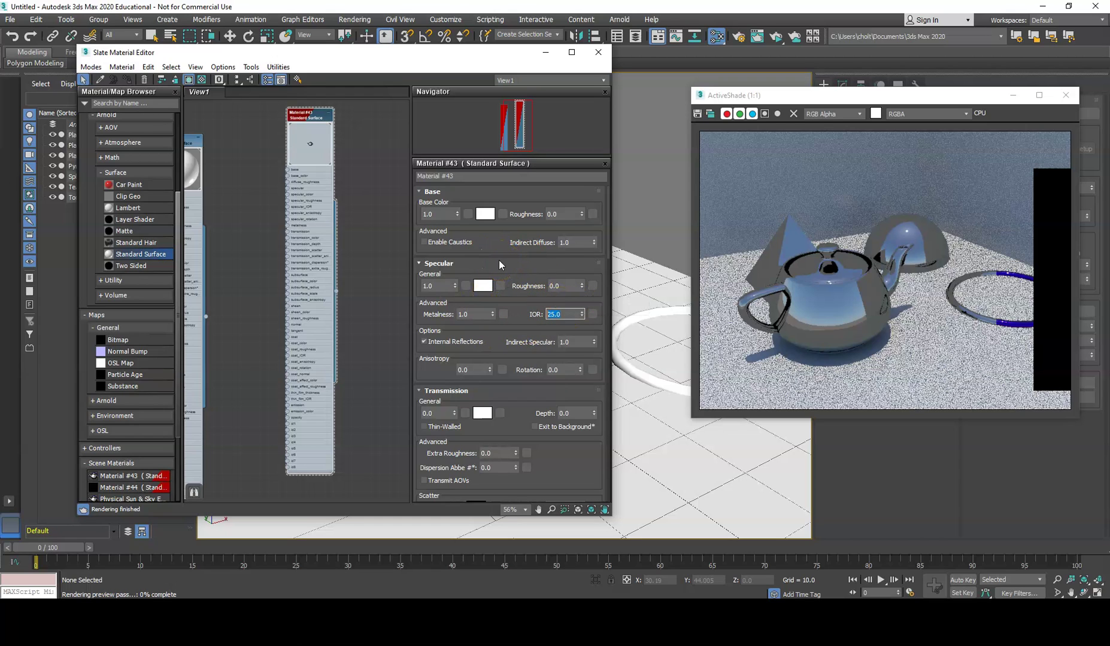
mouse_move(499, 260)
left_mouse_down()
mouse_move(515, 319)
mouse_move(496, 245)
mouse_move(538, 272)
left_mouse_up()
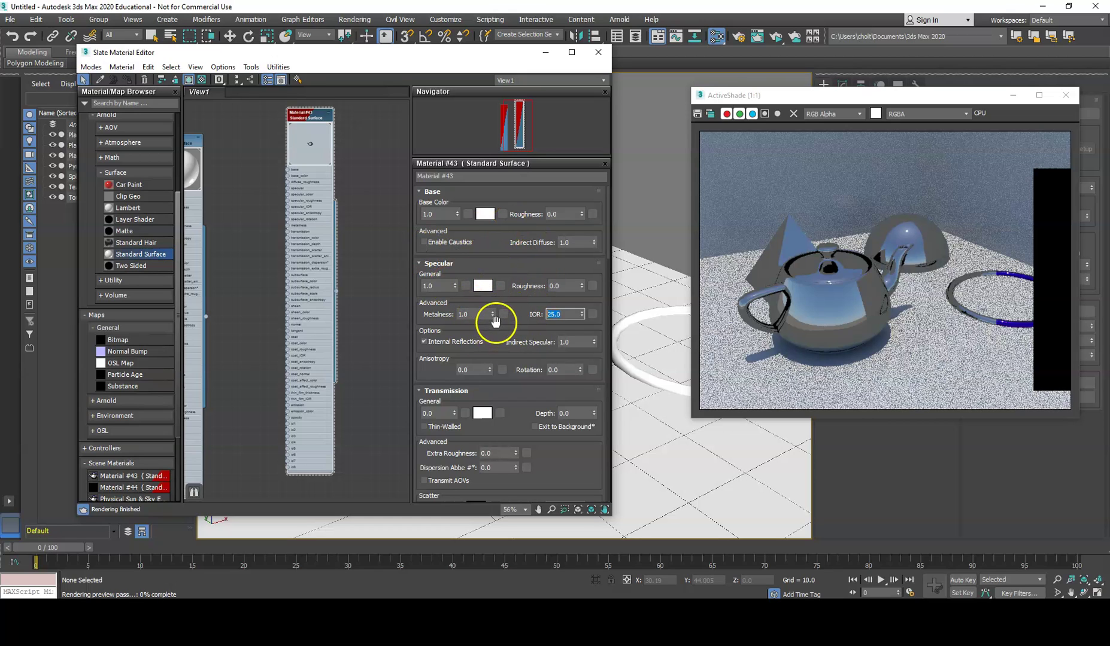